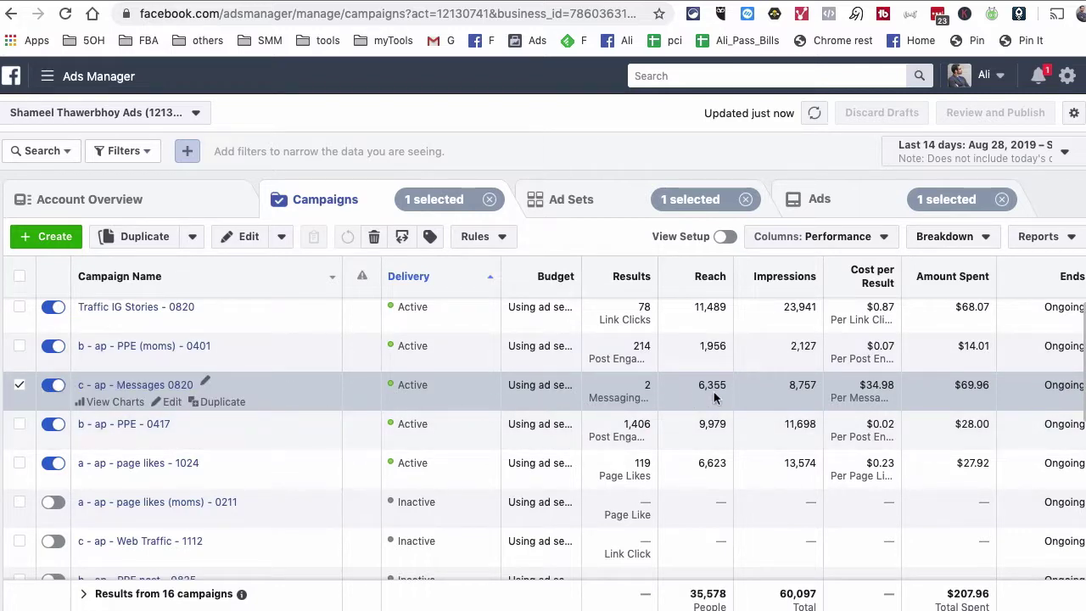
# Set the campaign report's date range to the Last 30 days preset and update the results
pyautogui.click(976, 153)
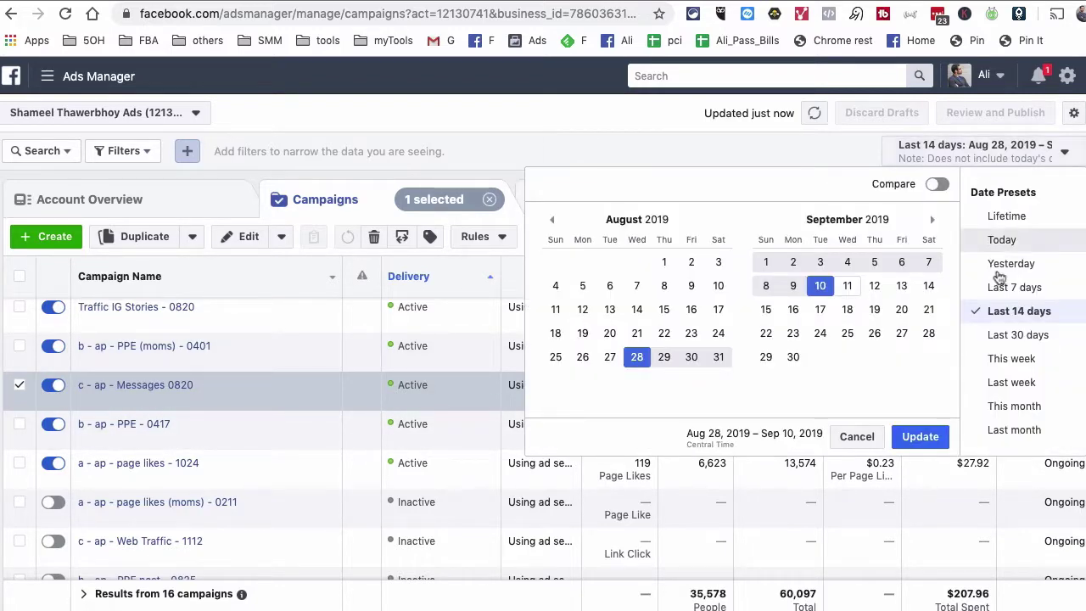
pyautogui.click(965, 336)
pyautogui.click(925, 435)
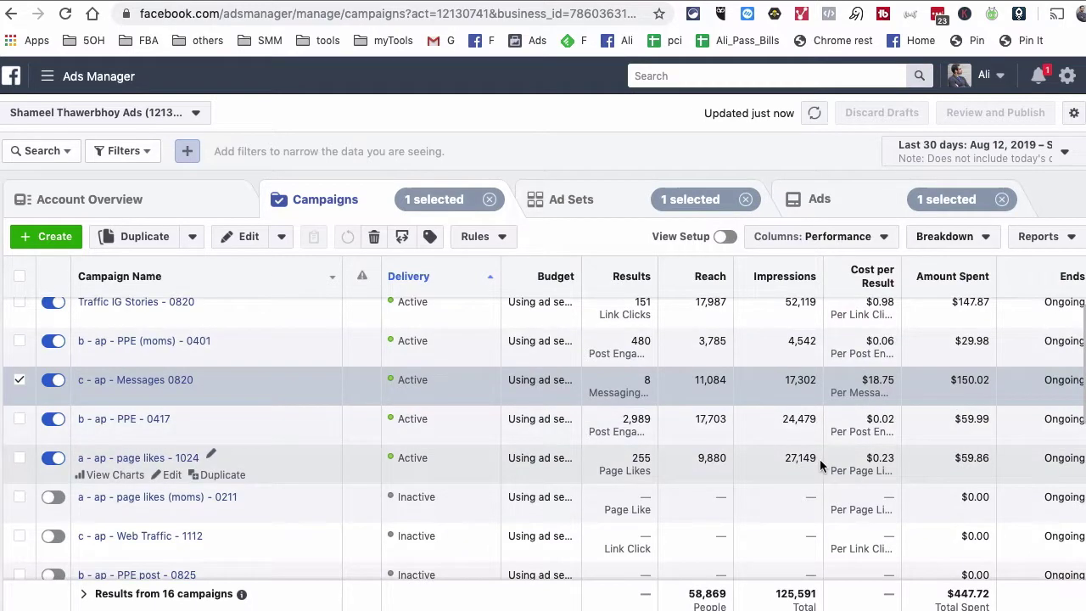
# Open the "c - ap - Messages 0820" campaign for editing and review its name, objective and budget optimization setting
pyautogui.scroll(-1, 819, 459)
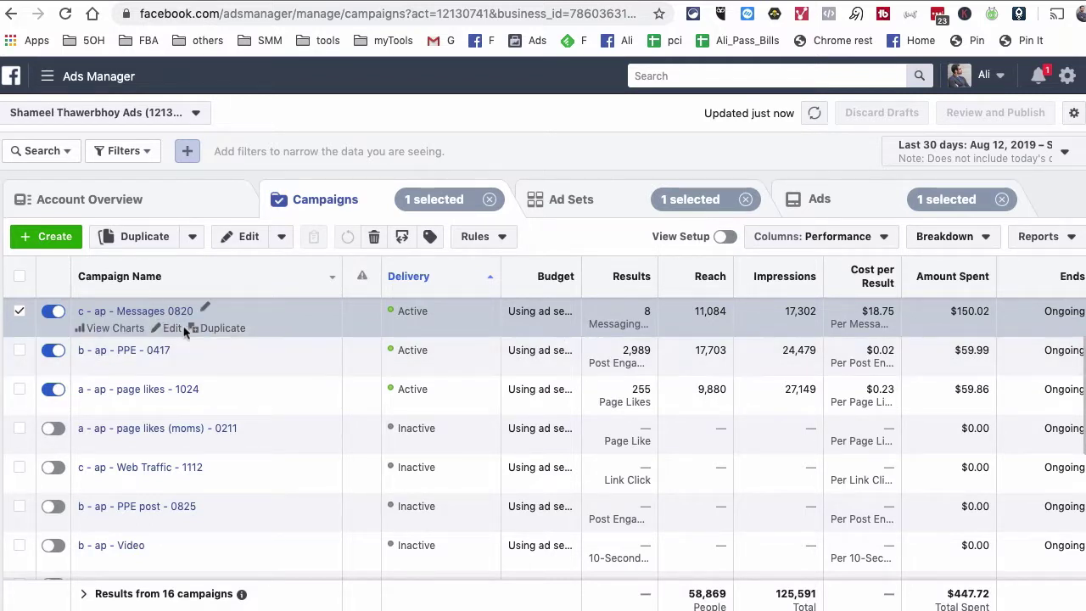
pyautogui.click(174, 330)
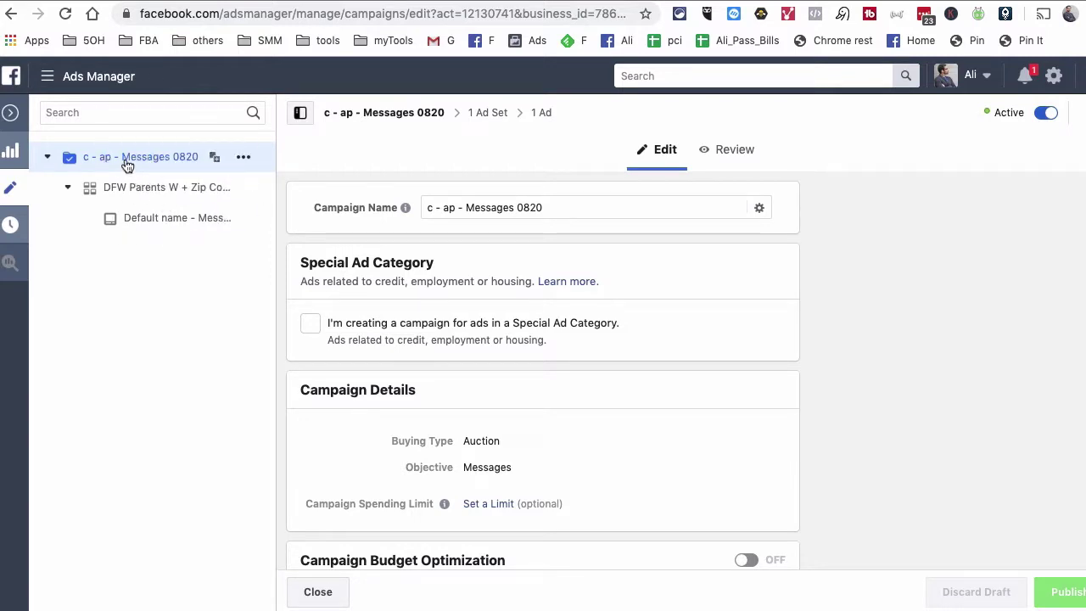
pyautogui.moveTo(406, 207)
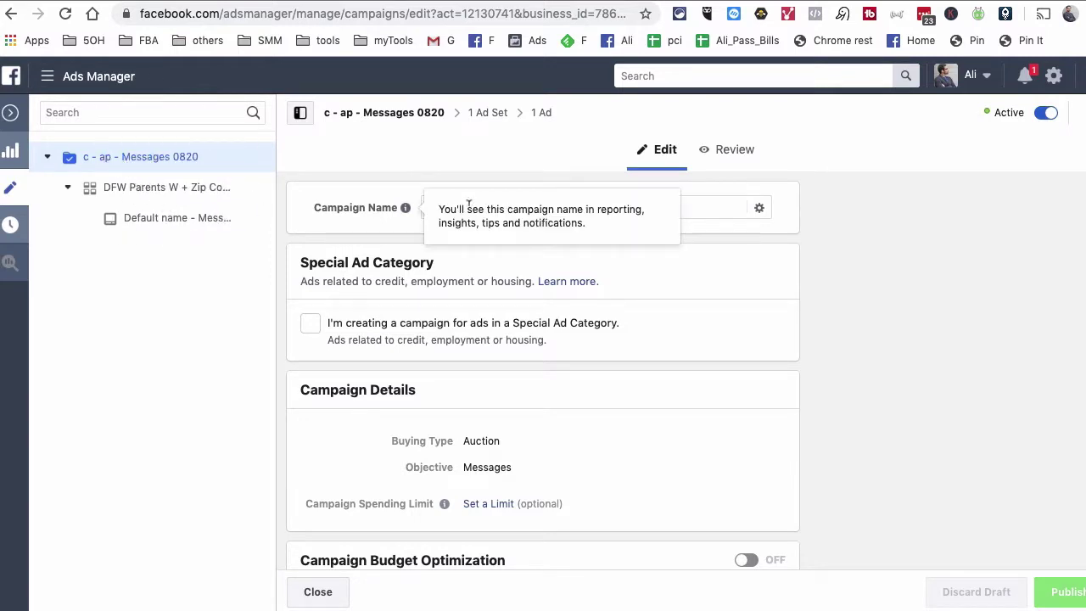
pyautogui.click(694, 210)
pyautogui.hotkey('ctrl', 'a')
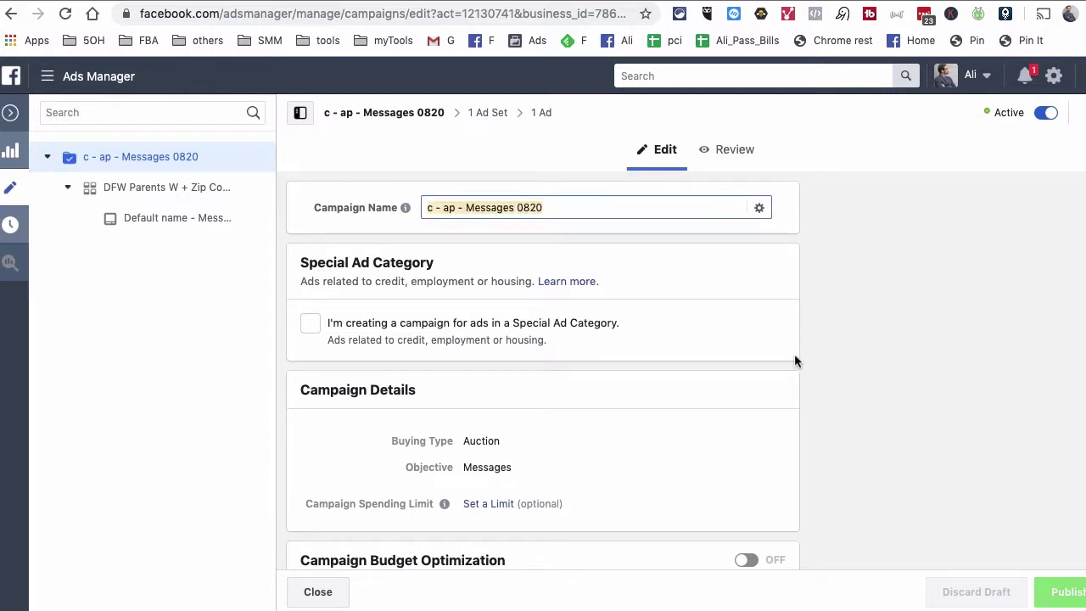
pyautogui.scroll(-3, 764, 360)
pyautogui.scroll(-1, 415, 356)
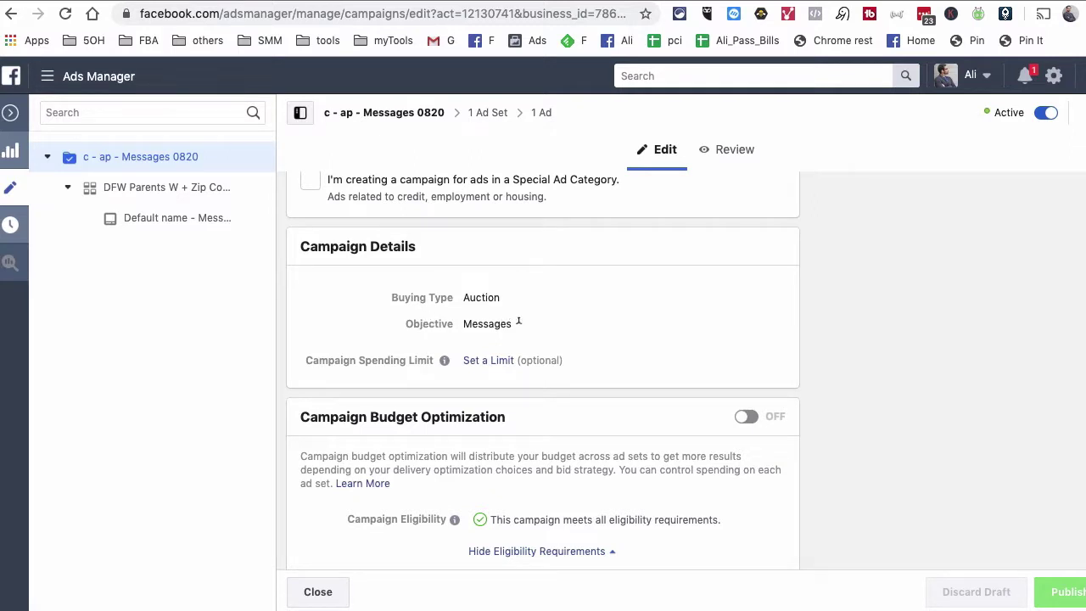
pyautogui.moveTo(519, 323); pyautogui.dragTo(463, 324)
pyautogui.scroll(-1, 702, 348)
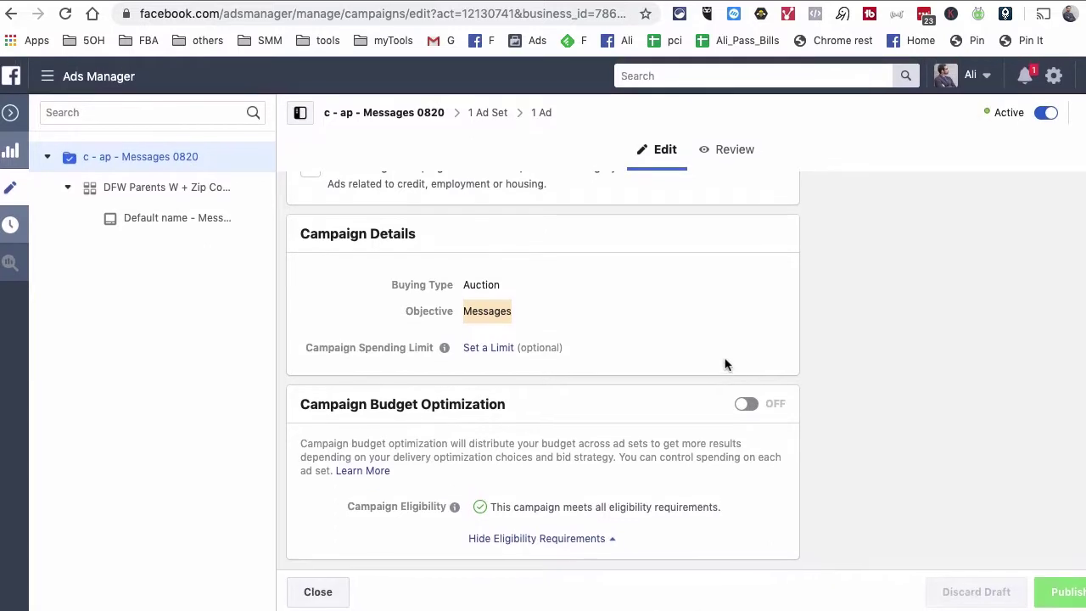
# Open the campaign's DFW Parents ad set and review its name, message destination, daily budget, estimated reach and schedule
pyautogui.click(141, 186)
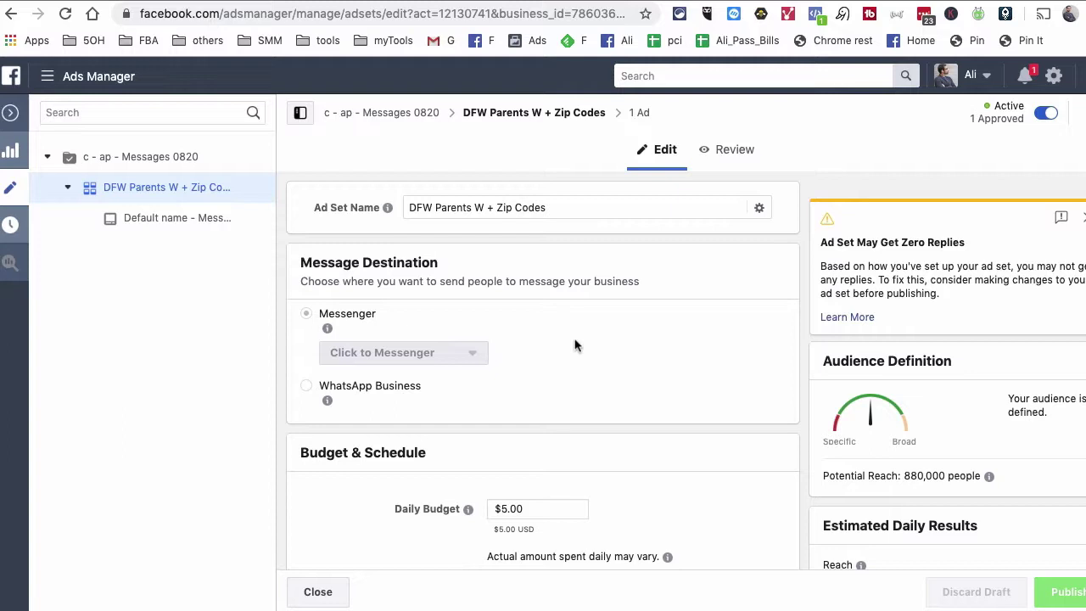
pyautogui.scroll(-1, 615, 340)
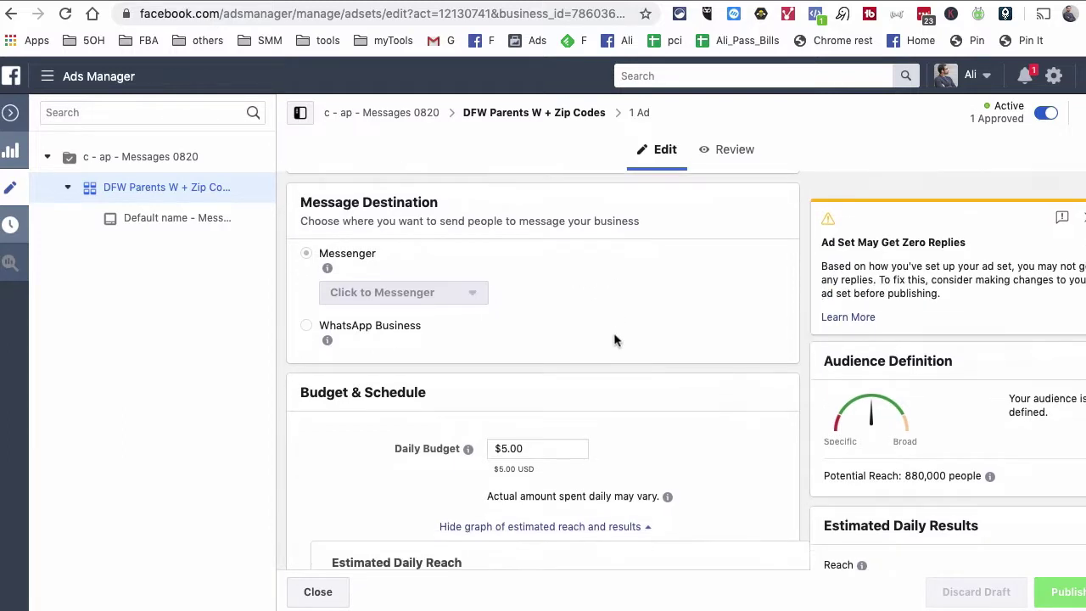
pyautogui.scroll(1, 613, 340)
pyautogui.click(579, 207)
pyautogui.tripleClick(579, 207)
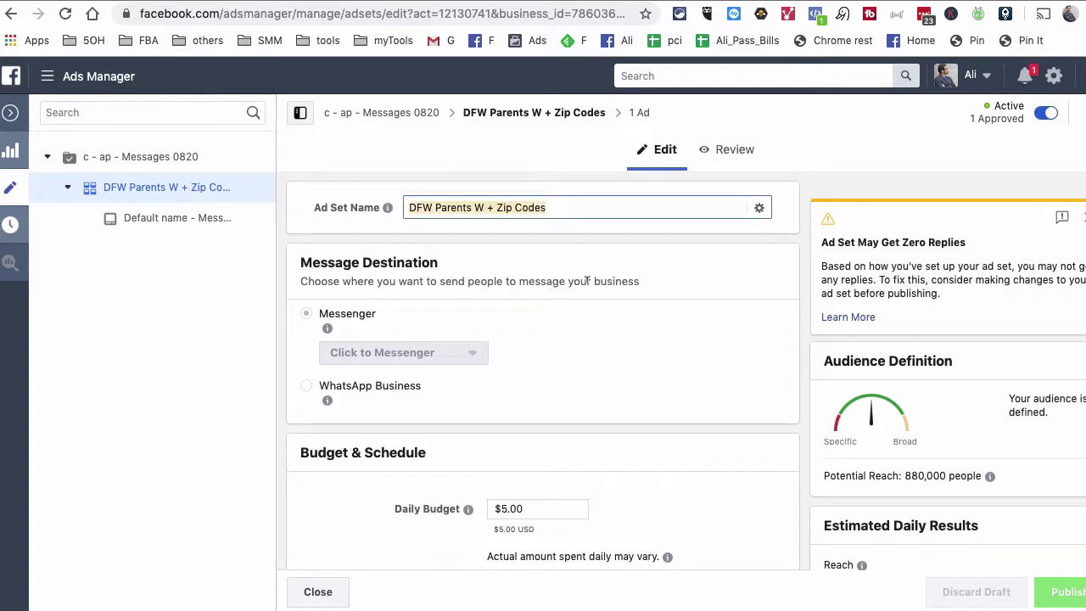
pyautogui.scroll(-3, 586, 290)
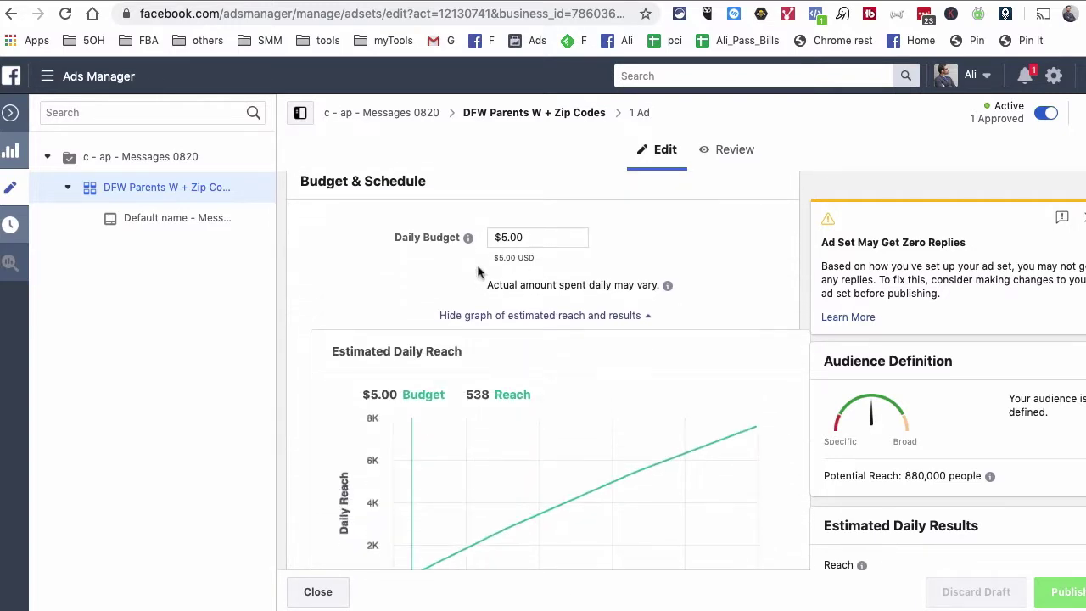
pyautogui.scroll(5, 477, 272)
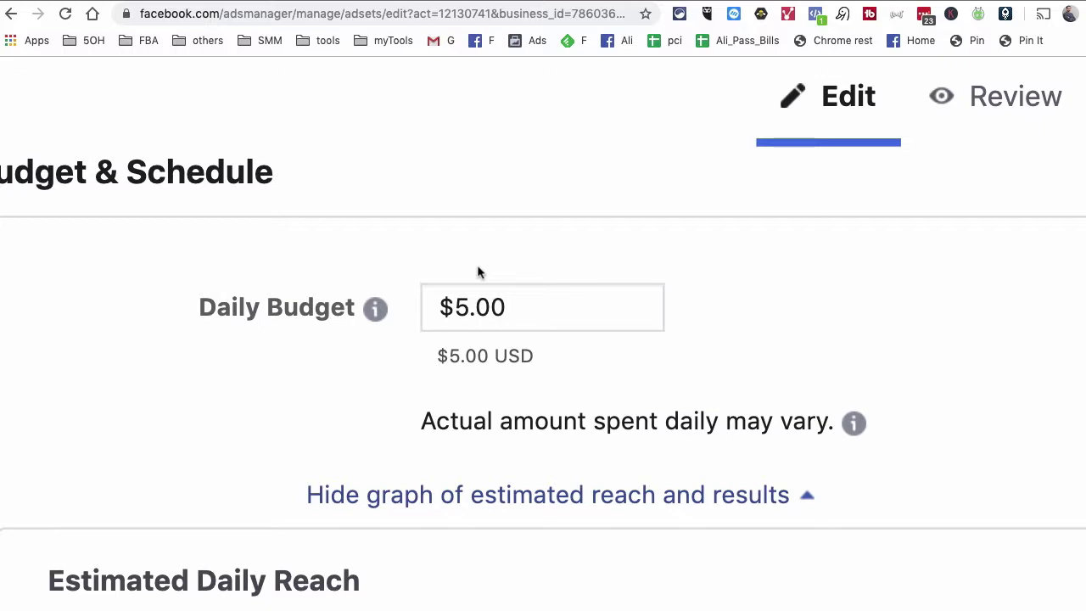
pyautogui.scroll(-2, 528, 352)
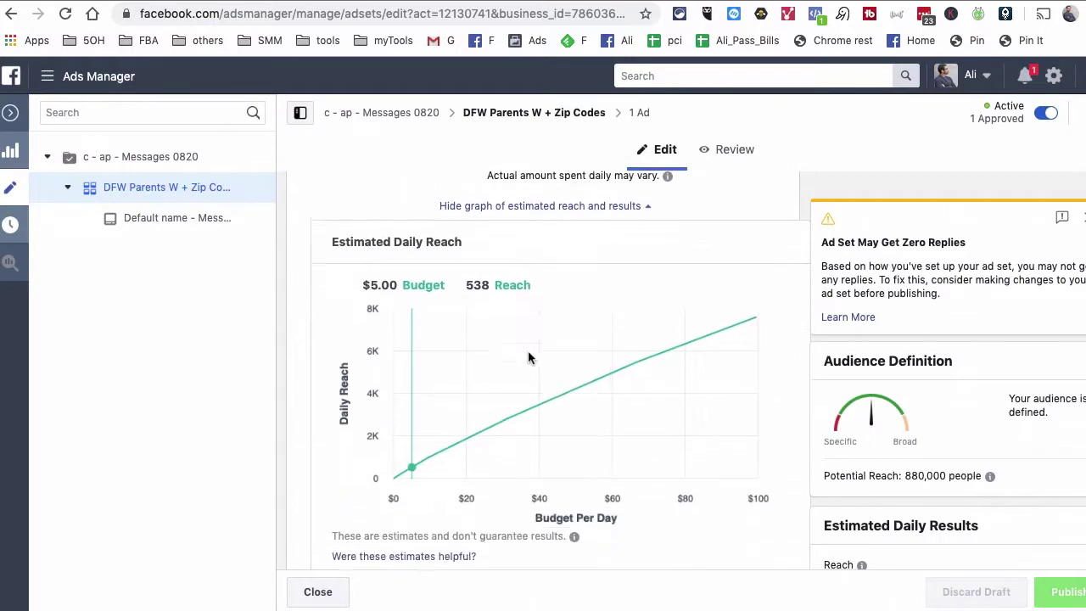
pyautogui.scroll(-5, 527, 357)
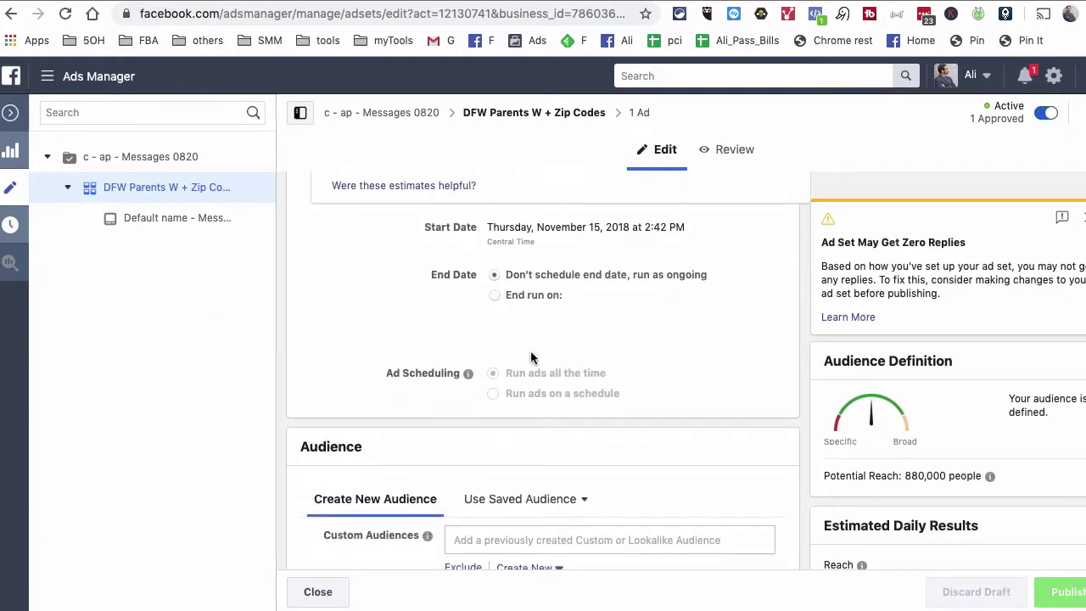
# Examine the ad set's audience location, age range and gender alongside its parent demographics
pyautogui.scroll(-4, 633, 319)
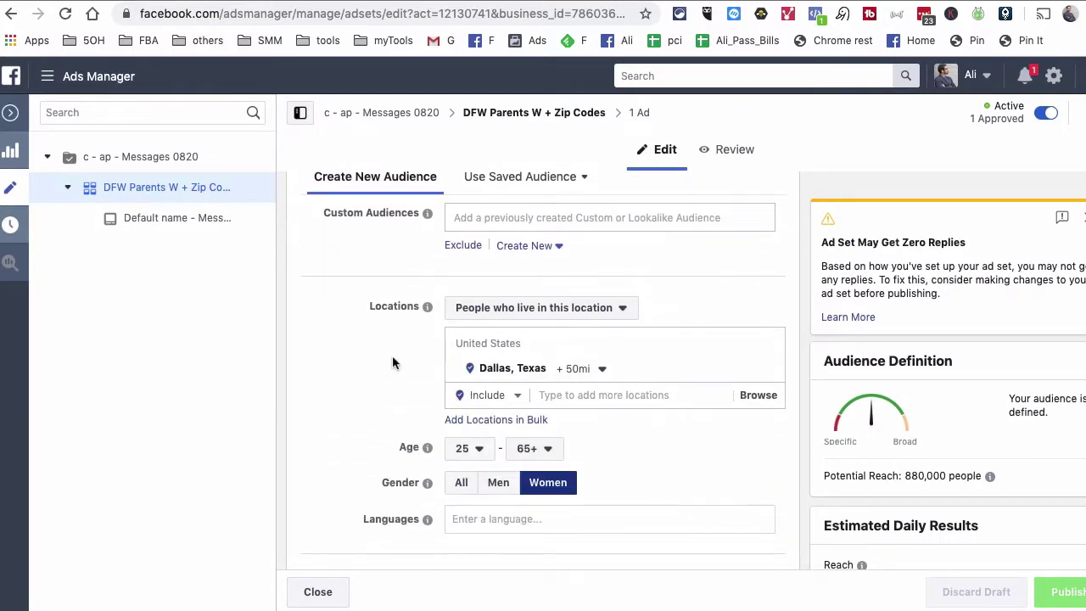
pyautogui.scroll(-1, 392, 359)
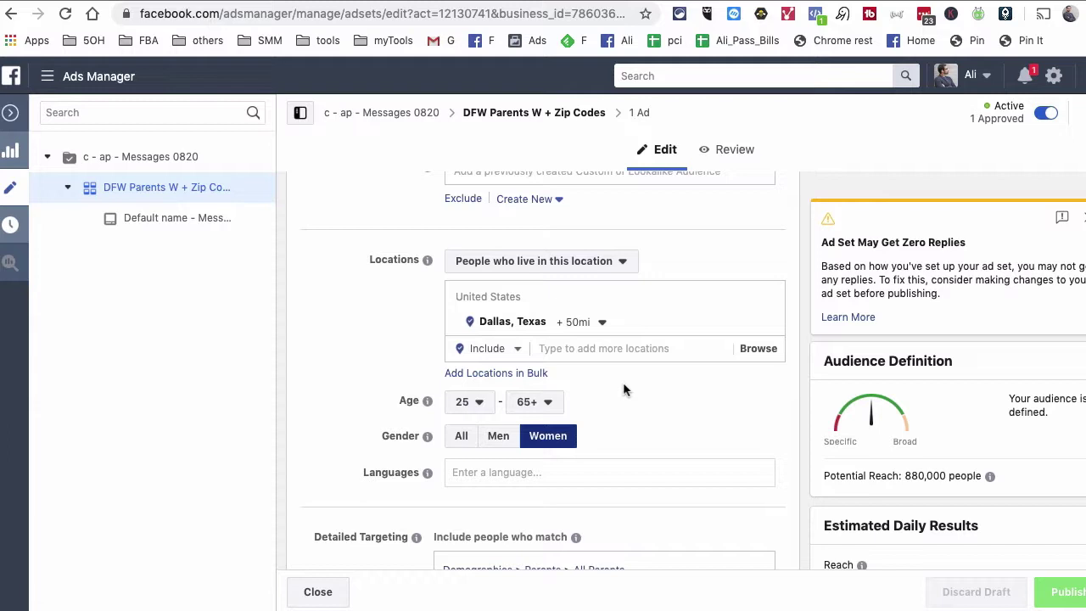
pyautogui.scroll(-3, 623, 382)
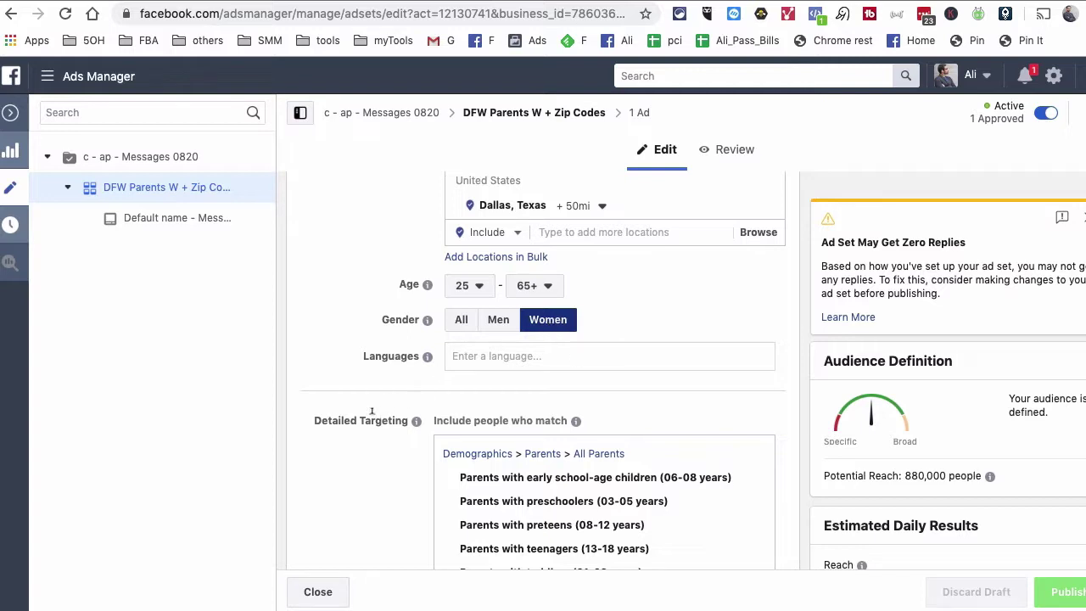
pyautogui.scroll(-3, 374, 415)
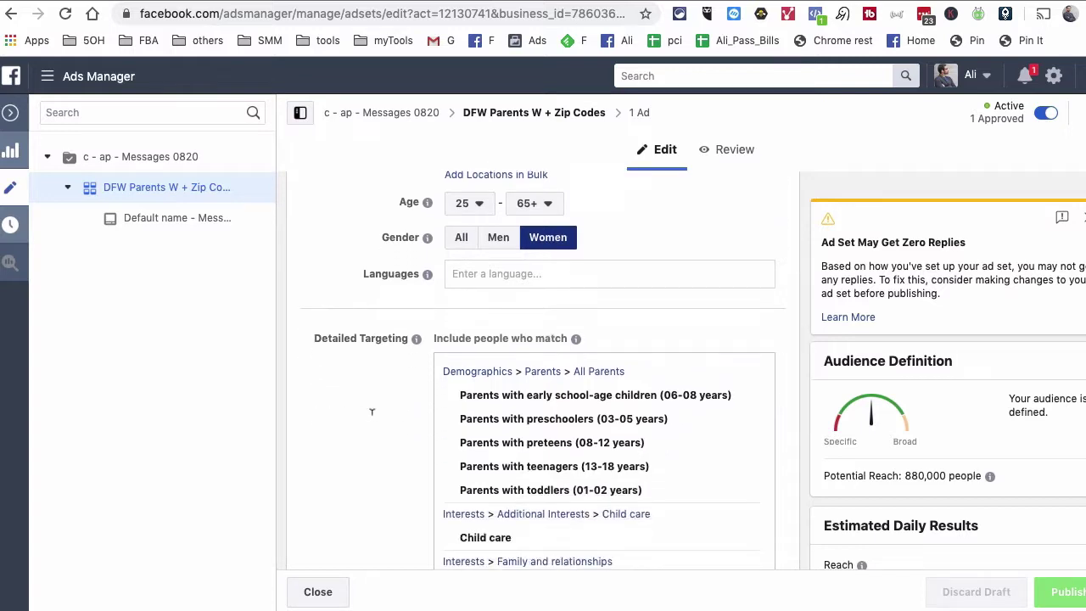
pyautogui.moveTo(650, 442)
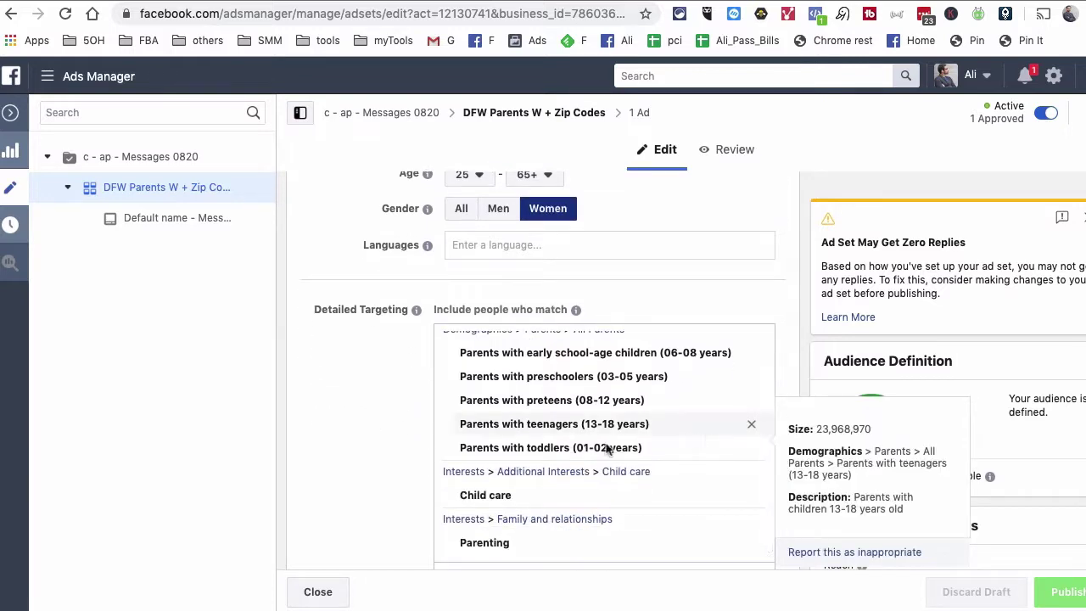
pyautogui.scroll(1, 396, 462)
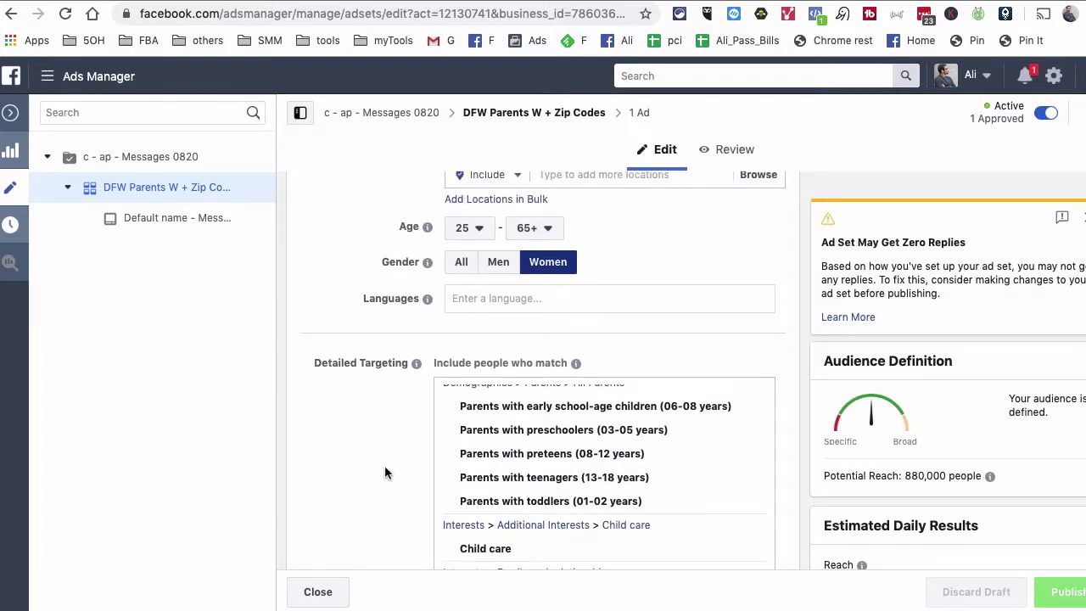
pyautogui.scroll(2, 384, 473)
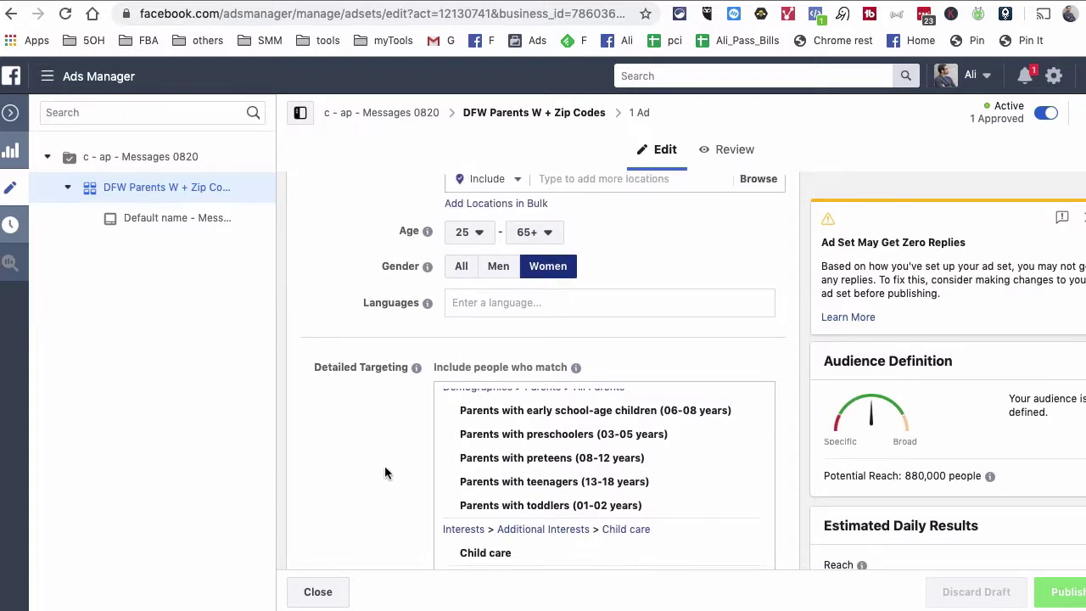
pyautogui.scroll(1, 668, 486)
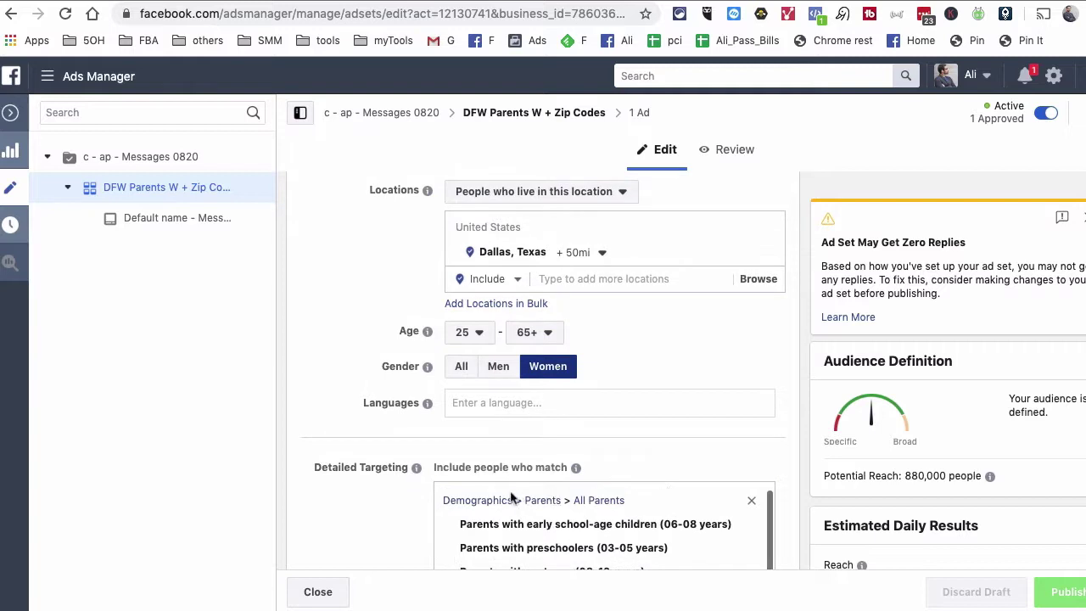
# Review the ad set's detailed targeting entries, including the parent age groups and the child care and parenting interests
pyautogui.scroll(-2, 388, 502)
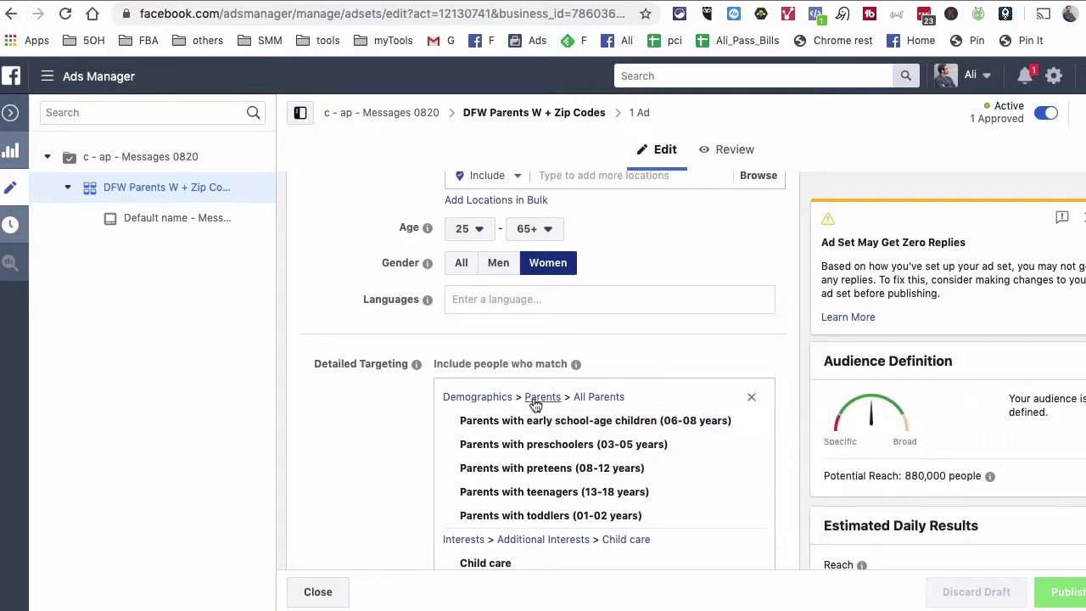
pyautogui.moveTo(473, 427)
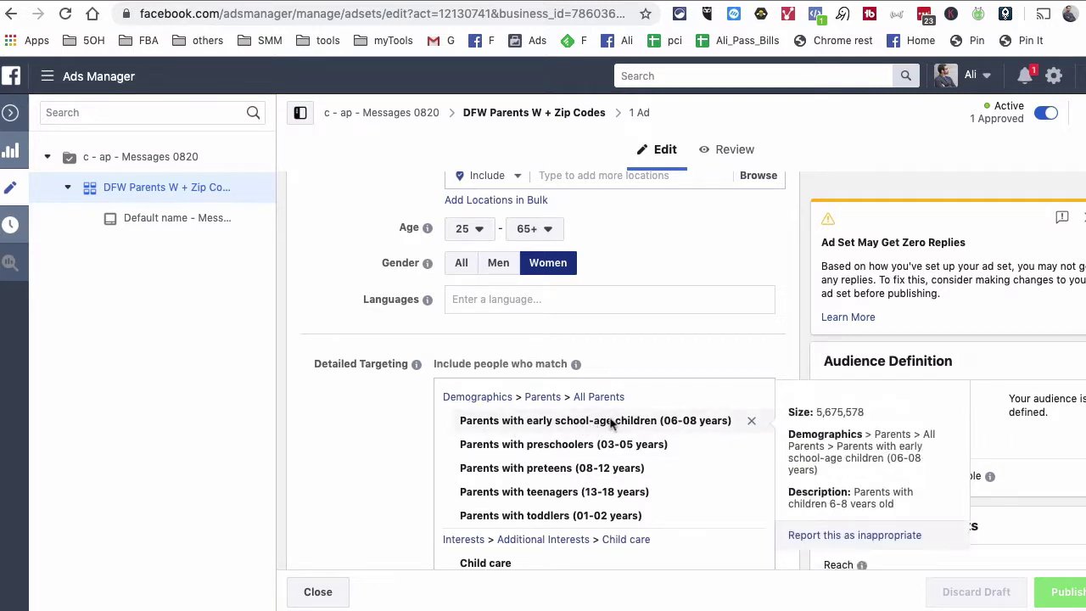
pyautogui.moveTo(490, 455)
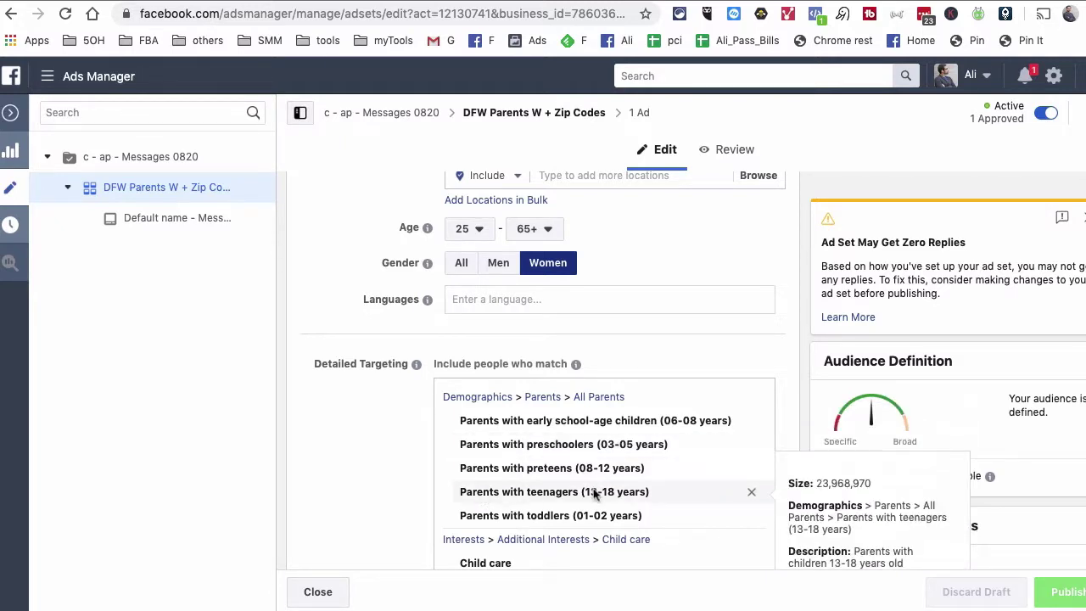
pyautogui.scroll(-1, 592, 487)
pyautogui.scroll(-2, 433, 524)
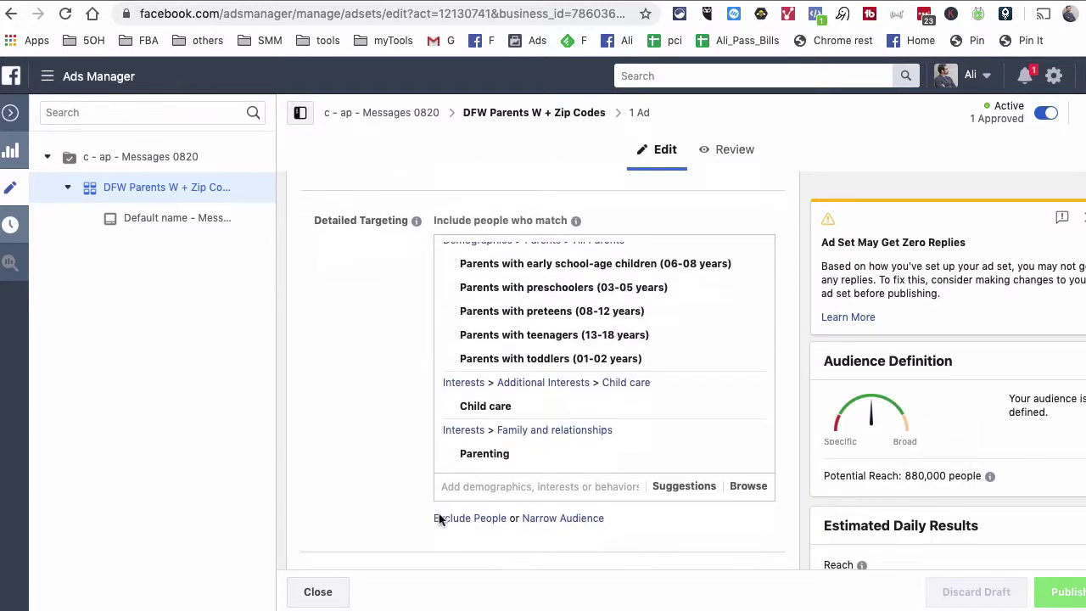
pyautogui.moveTo(502, 383)
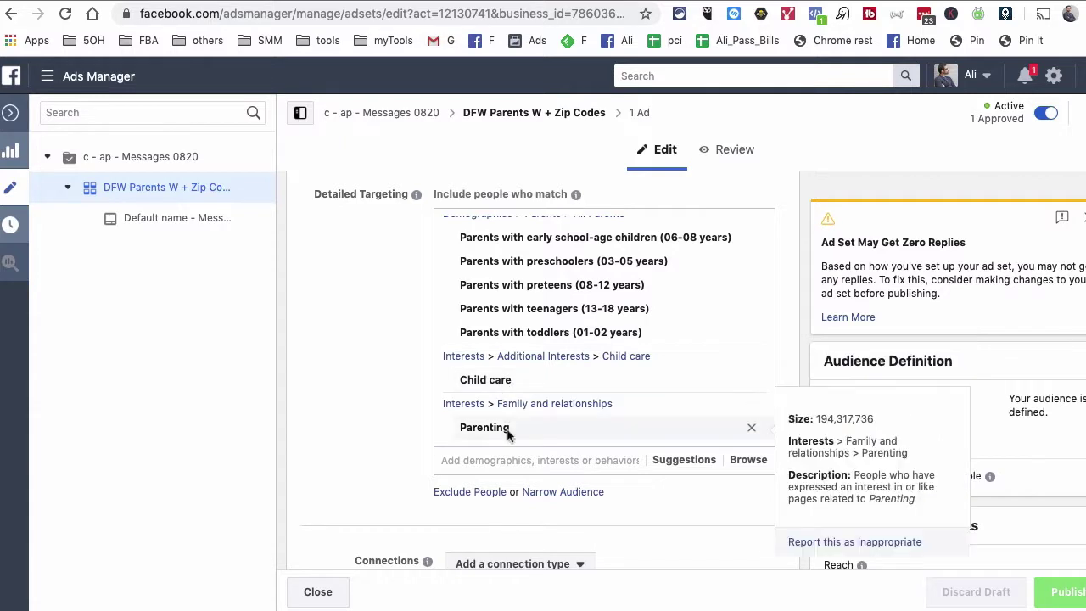
pyautogui.scroll(2, 386, 446)
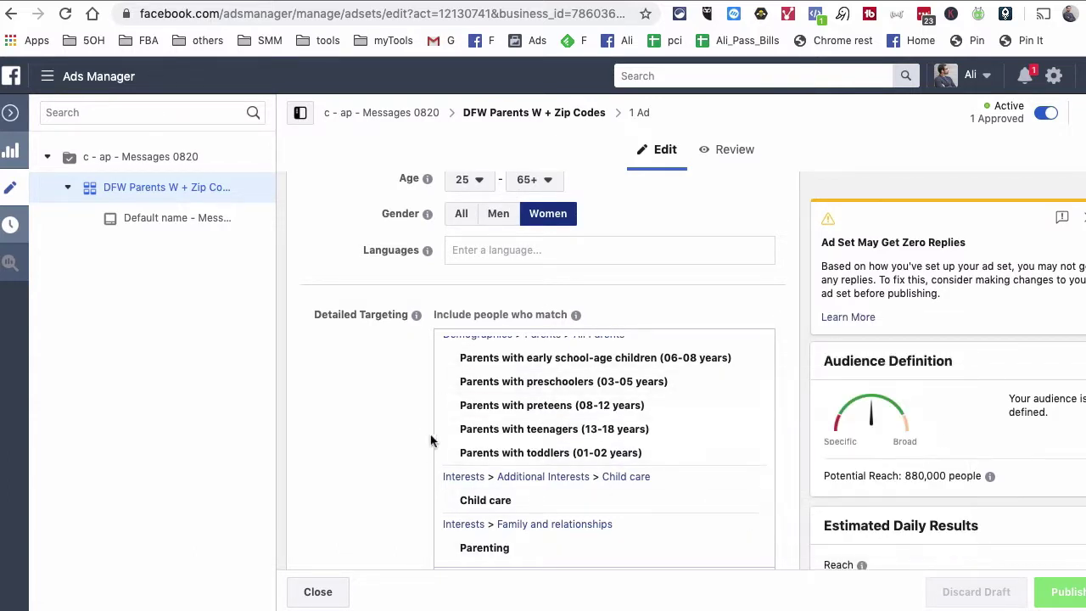
pyautogui.scroll(4, 431, 442)
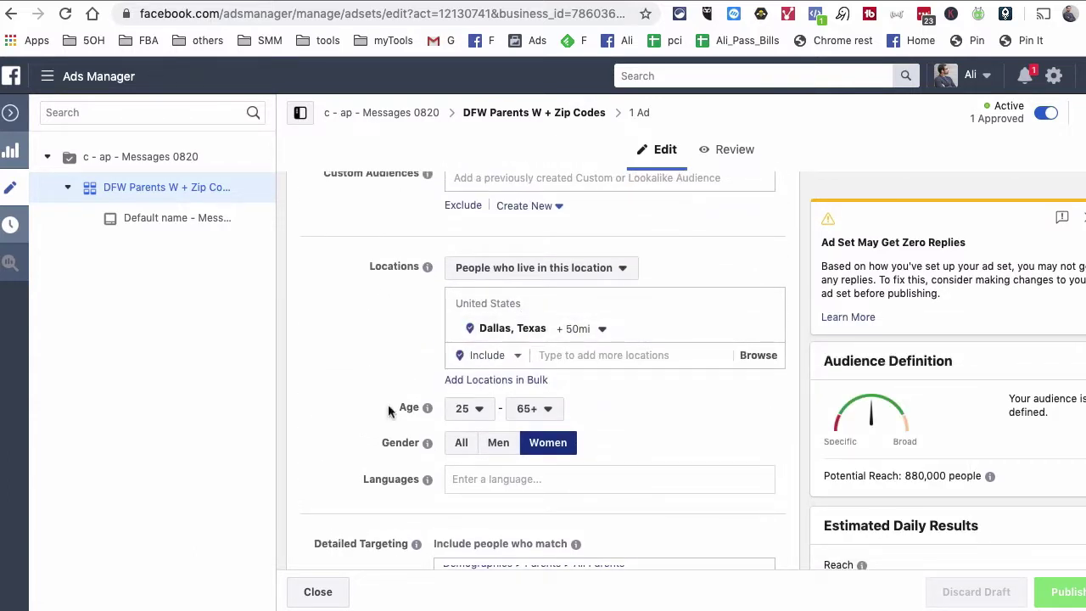
pyautogui.scroll(-3, 388, 403)
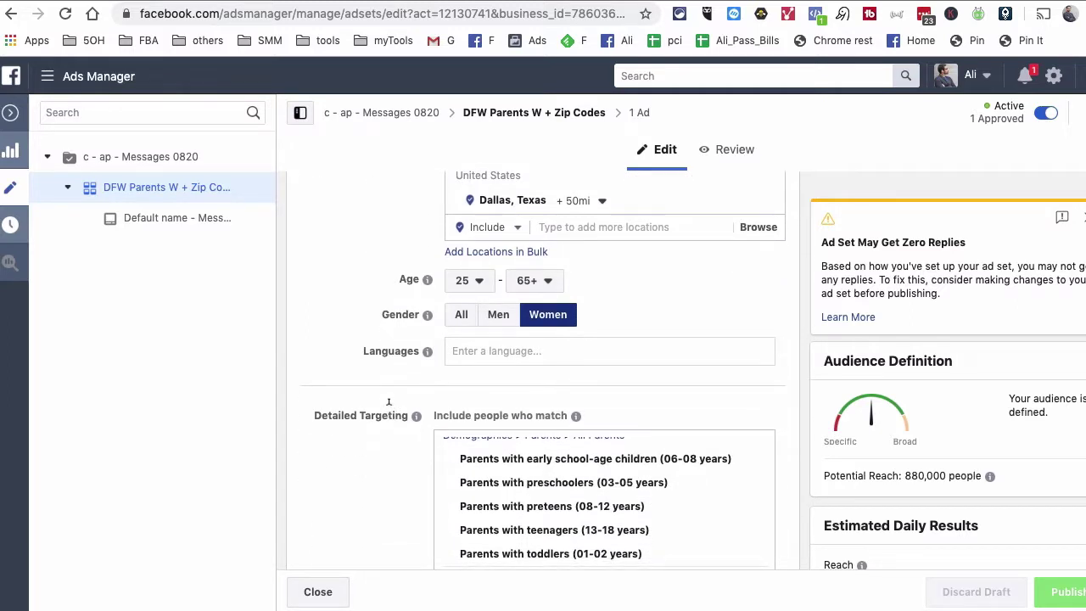
pyautogui.scroll(-3, 389, 402)
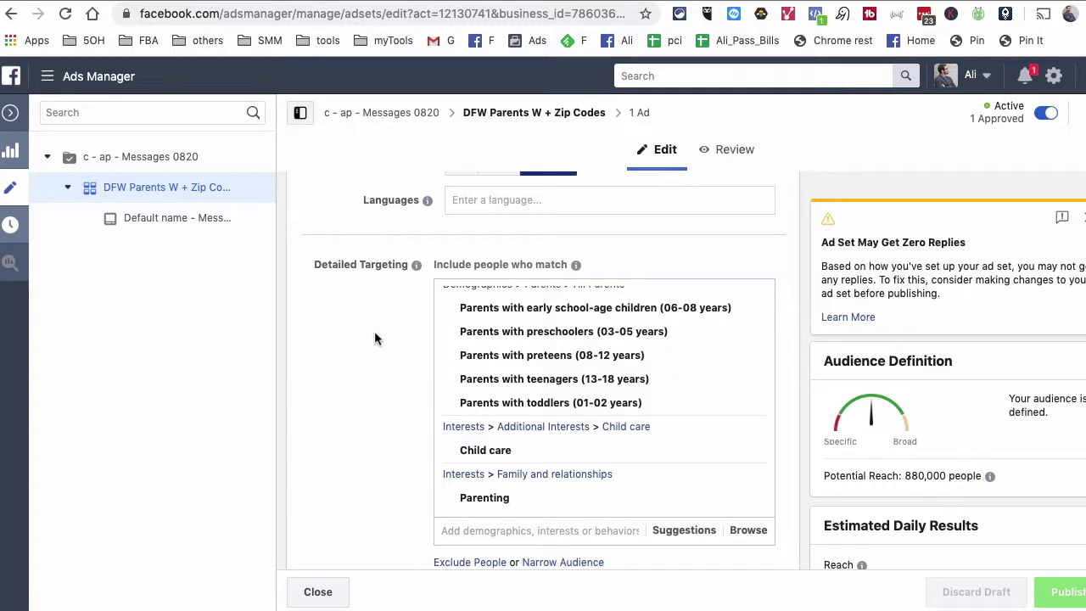
# Review the ad set's connections and placement settings, including devices, platforms, feeds, stories and the other placement groups
pyautogui.scroll(-5, 374, 333)
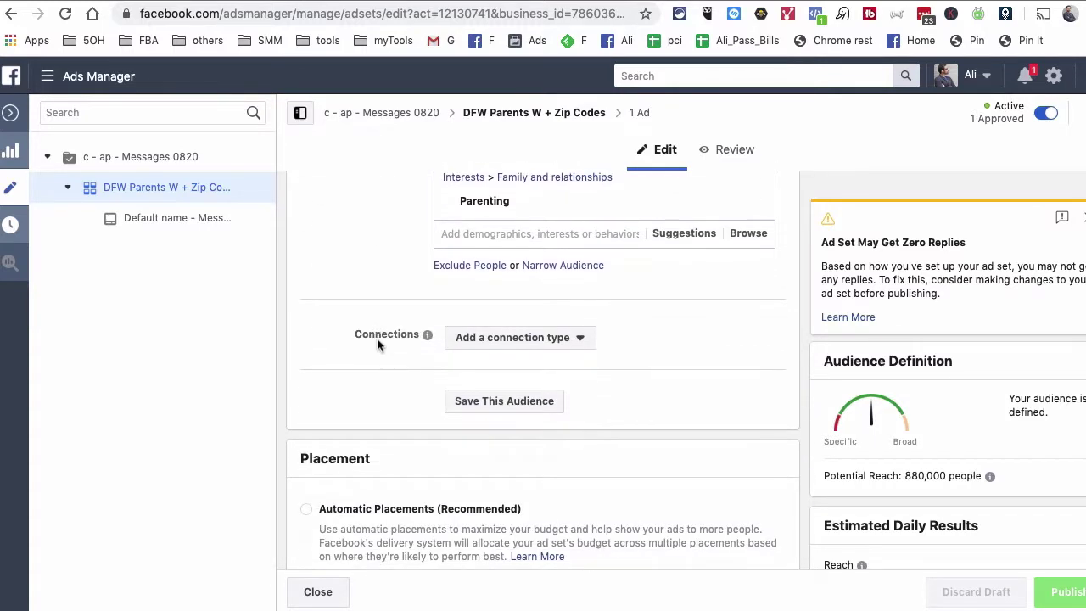
pyautogui.scroll(-5, 377, 339)
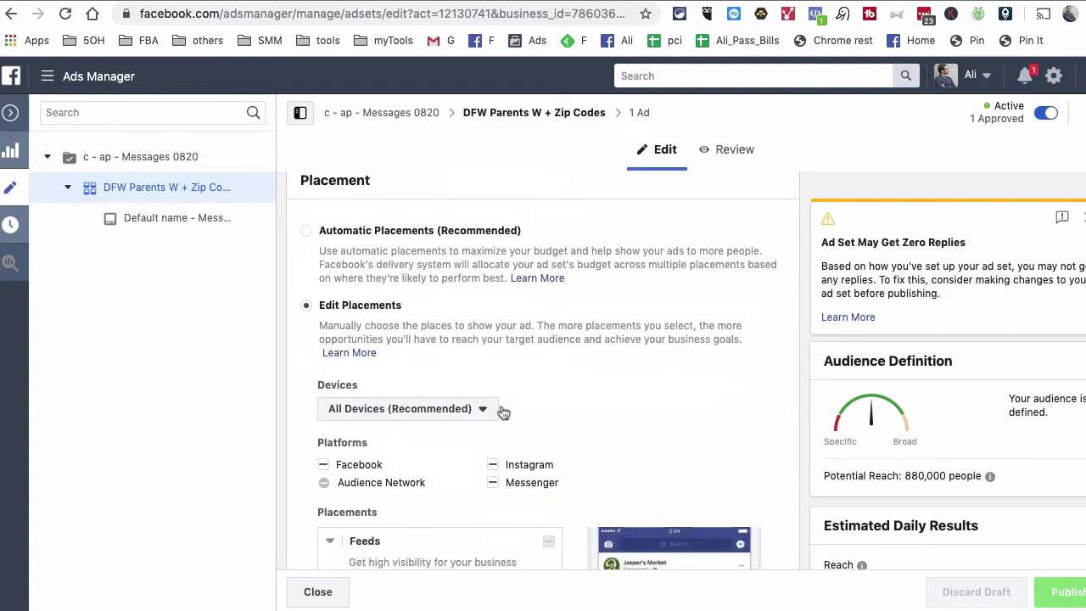
pyautogui.scroll(-2, 532, 404)
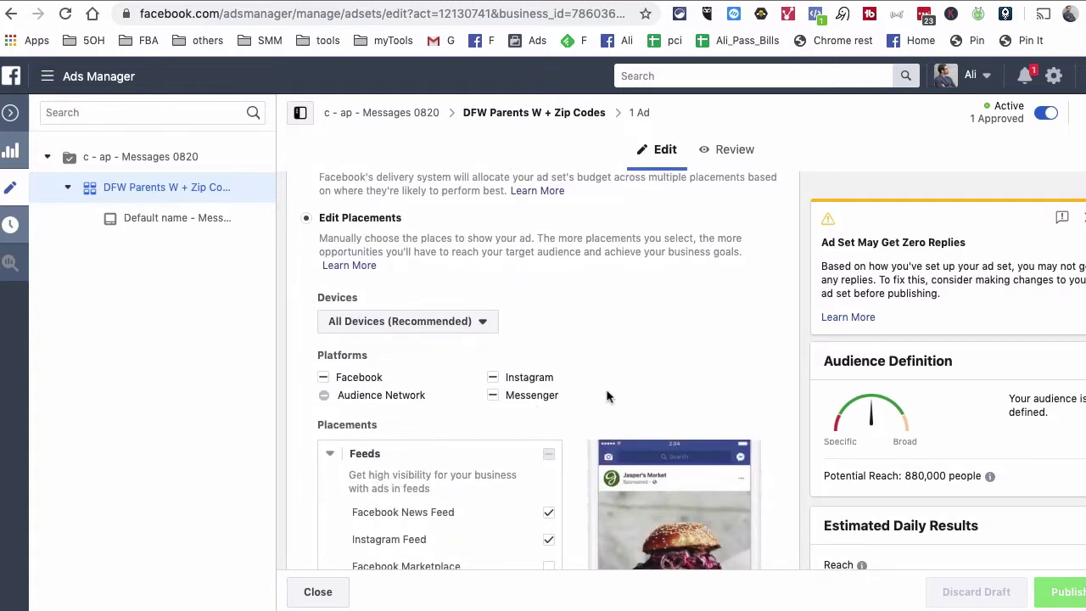
pyautogui.scroll(1, 607, 397)
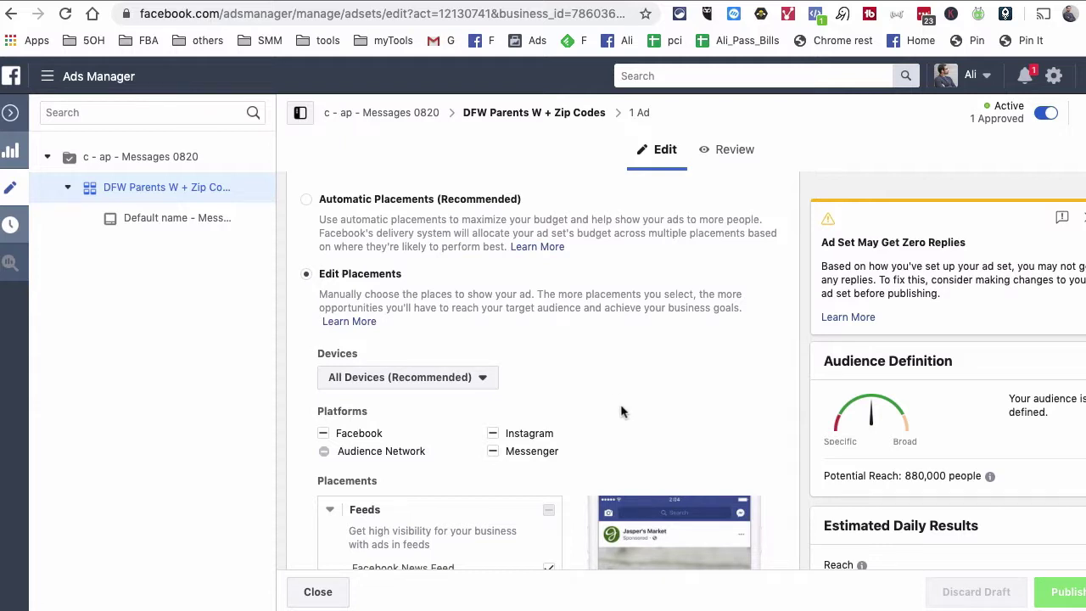
pyautogui.scroll(-6, 622, 412)
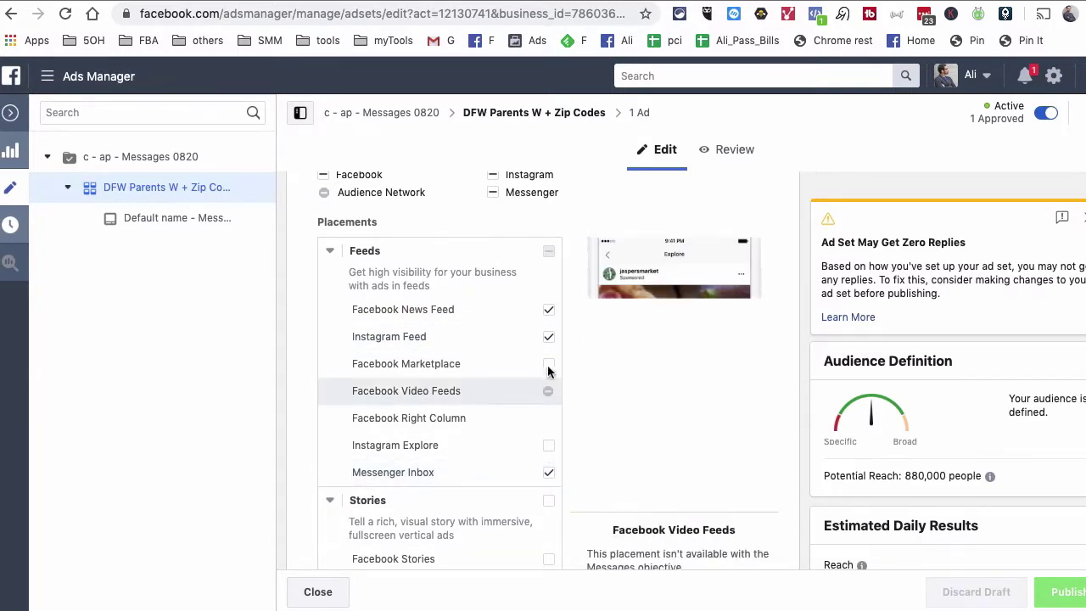
pyautogui.scroll(-3, 400, 474)
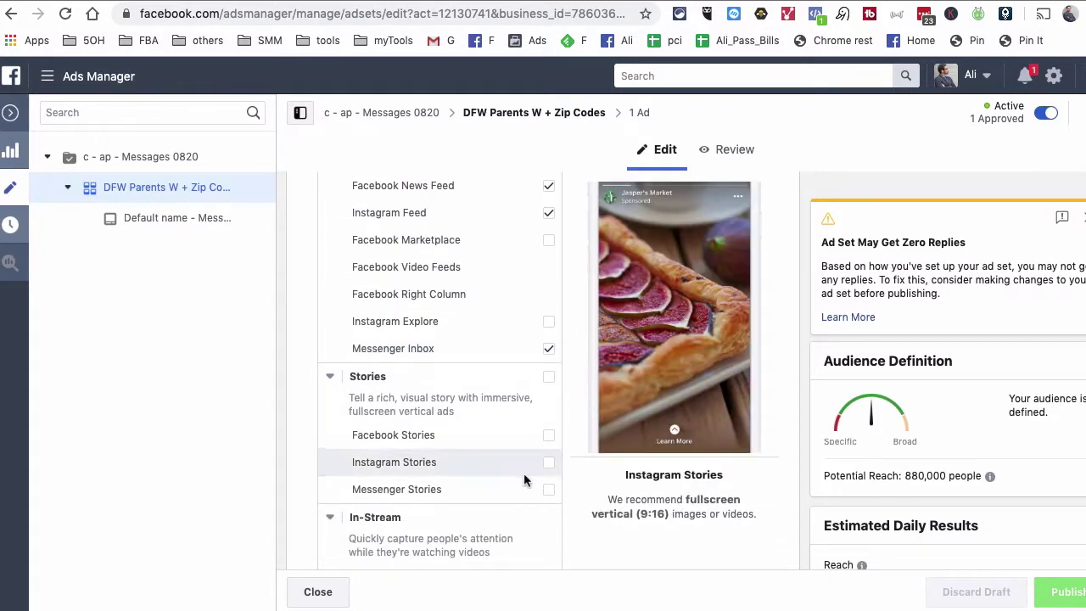
pyautogui.scroll(-8, 523, 478)
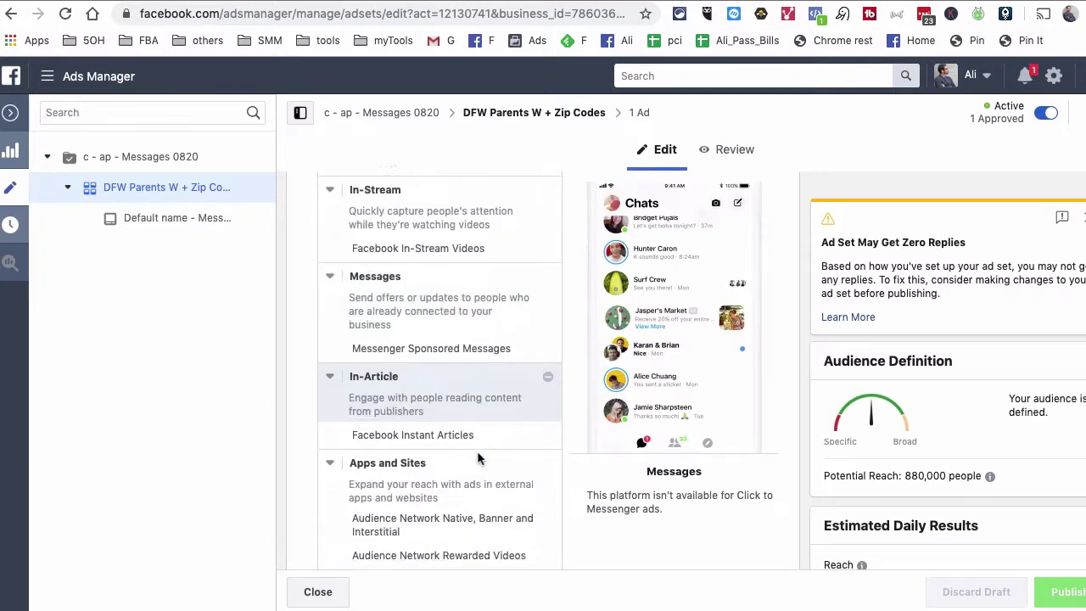
pyautogui.scroll(-6, 478, 459)
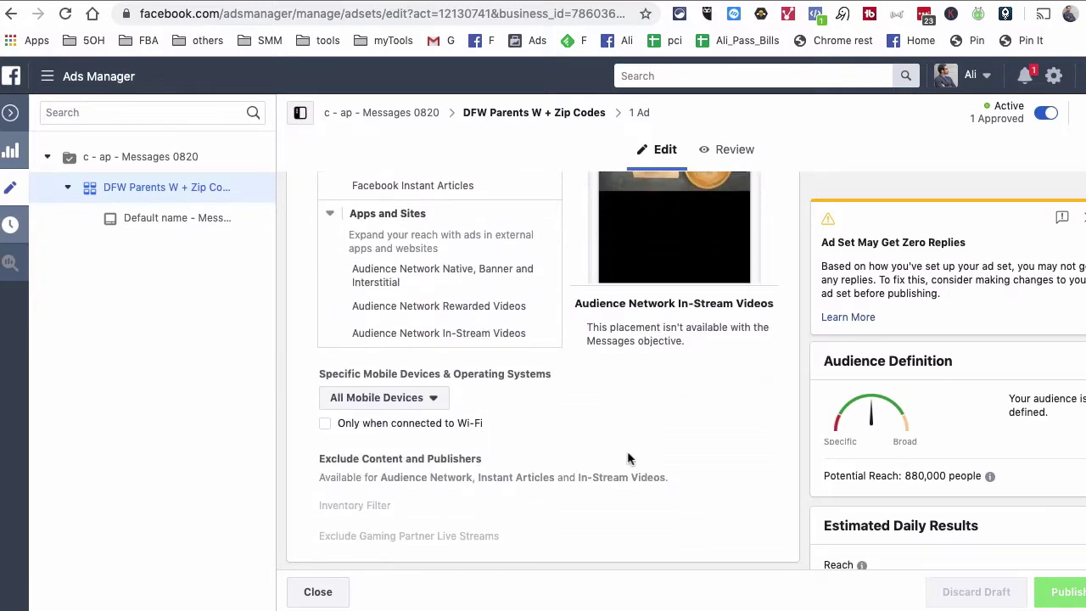
# Review the ad set's Optimization & Delivery settings and check the available options for Optimization for Ad Delivery
pyautogui.scroll(-3, 627, 451)
pyautogui.scroll(-4, 634, 388)
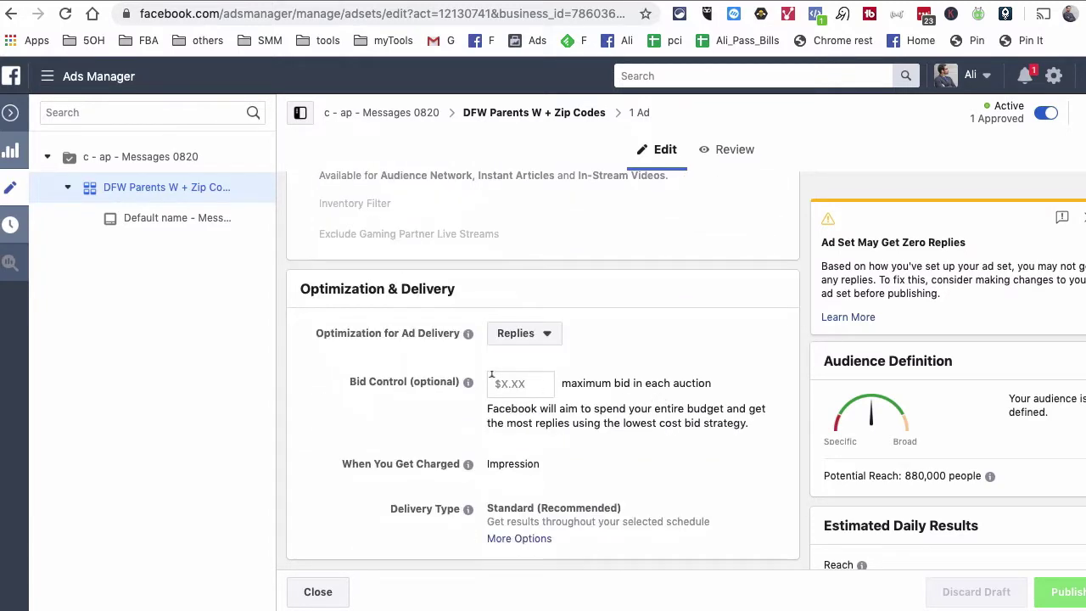
pyautogui.click(546, 336)
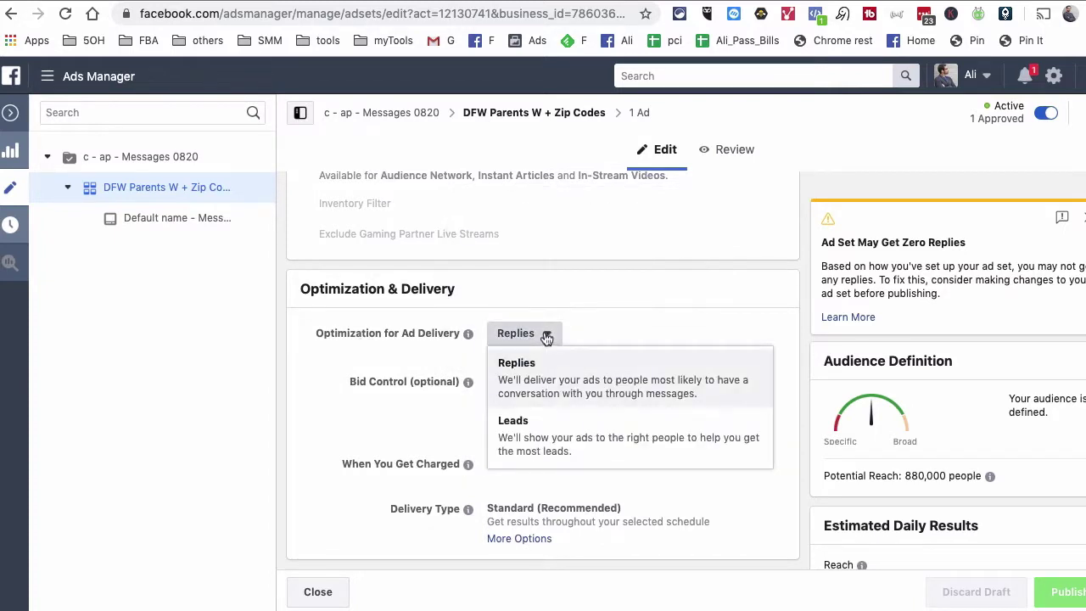
pyautogui.click(608, 313)
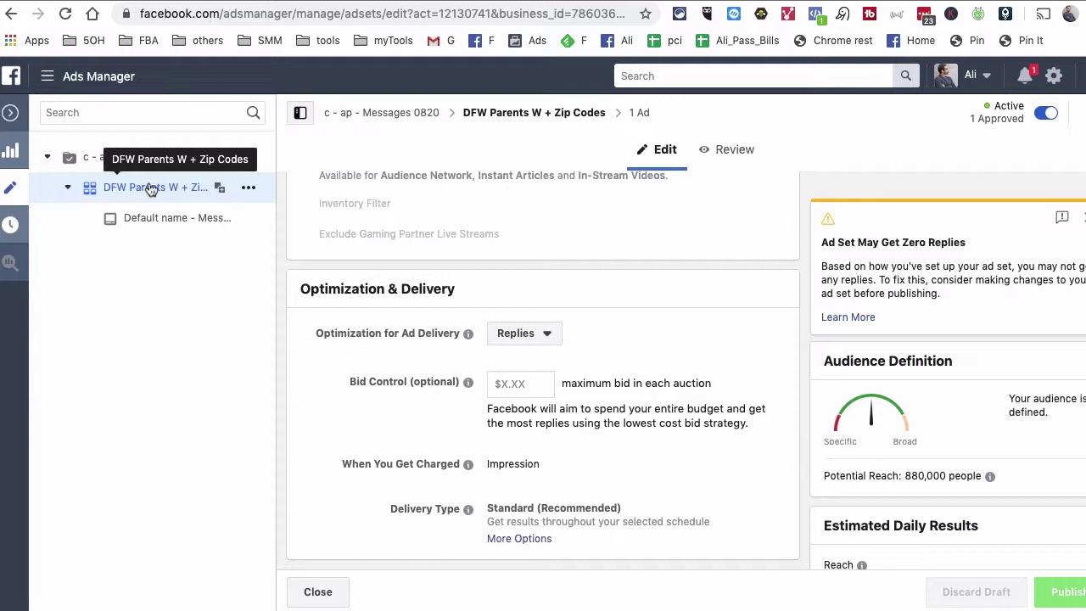
# Open the "Default name - Messages" ad and review its Facebook Page, Instagram account and existing post
pyautogui.click(166, 218)
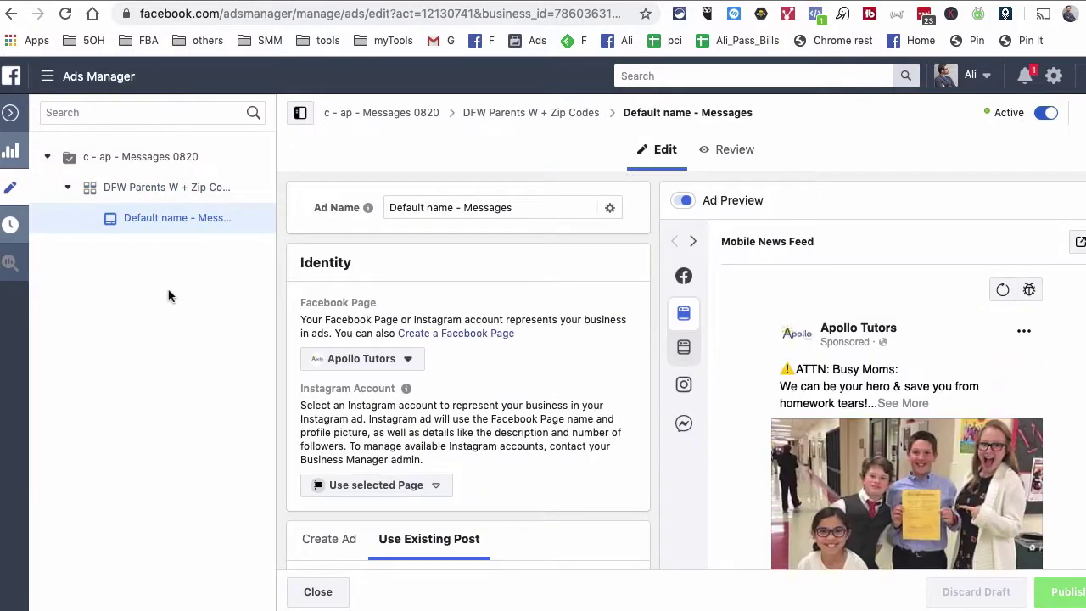
pyautogui.scroll(-2, 372, 293)
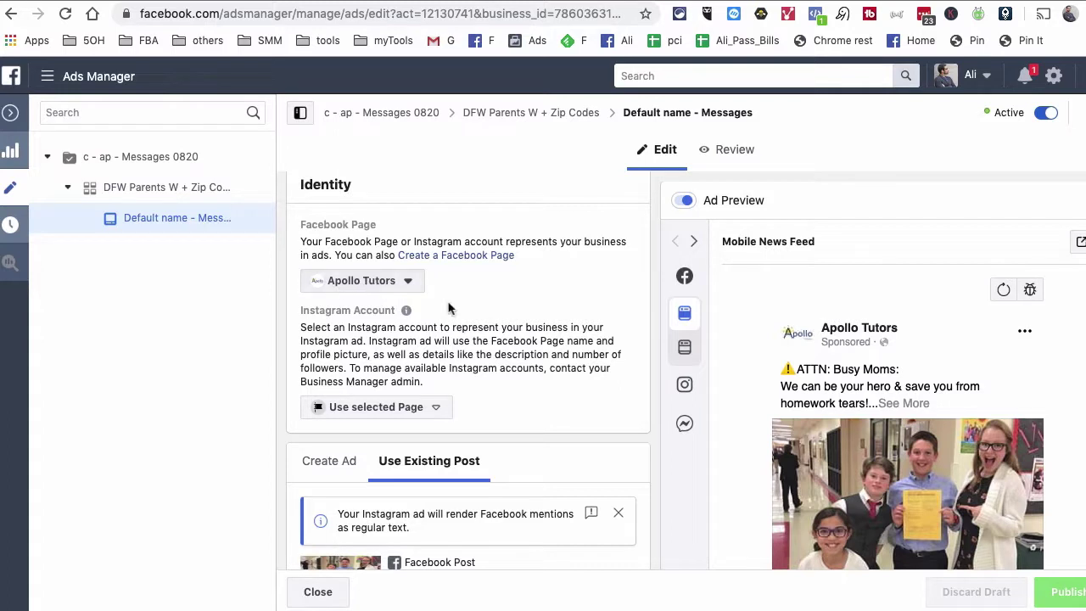
pyautogui.scroll(-3, 449, 312)
pyautogui.scroll(-5, 449, 312)
pyautogui.scroll(2, 449, 312)
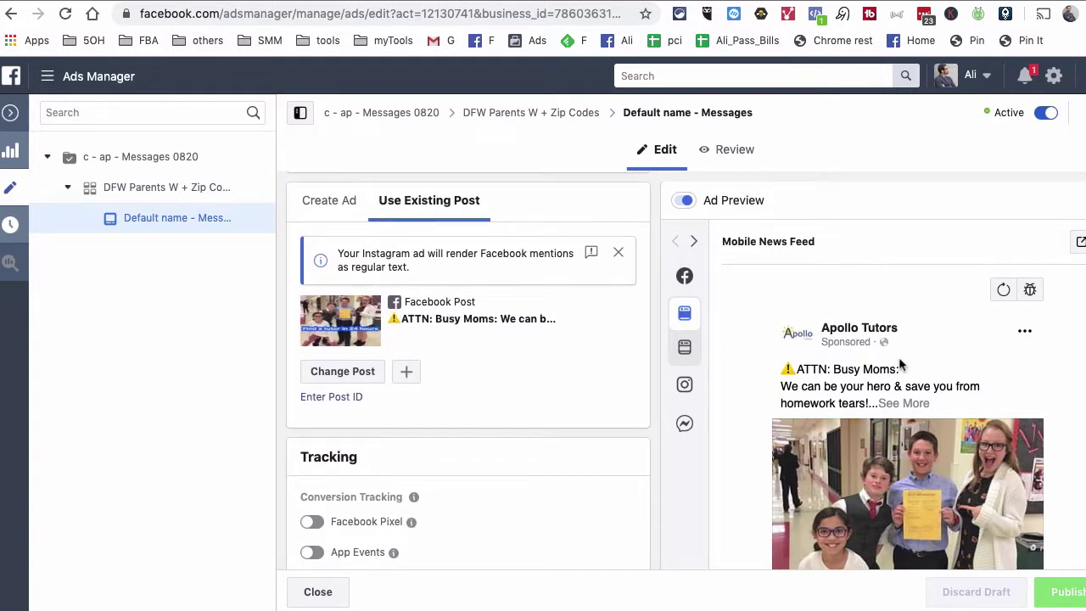
# Examine the Mobile News Feed preview of the ad, including its text, image, message button and reactions
pyautogui.scroll(-1, 901, 364)
pyautogui.scroll(-2, 901, 364)
pyautogui.scroll(-2, 901, 364)
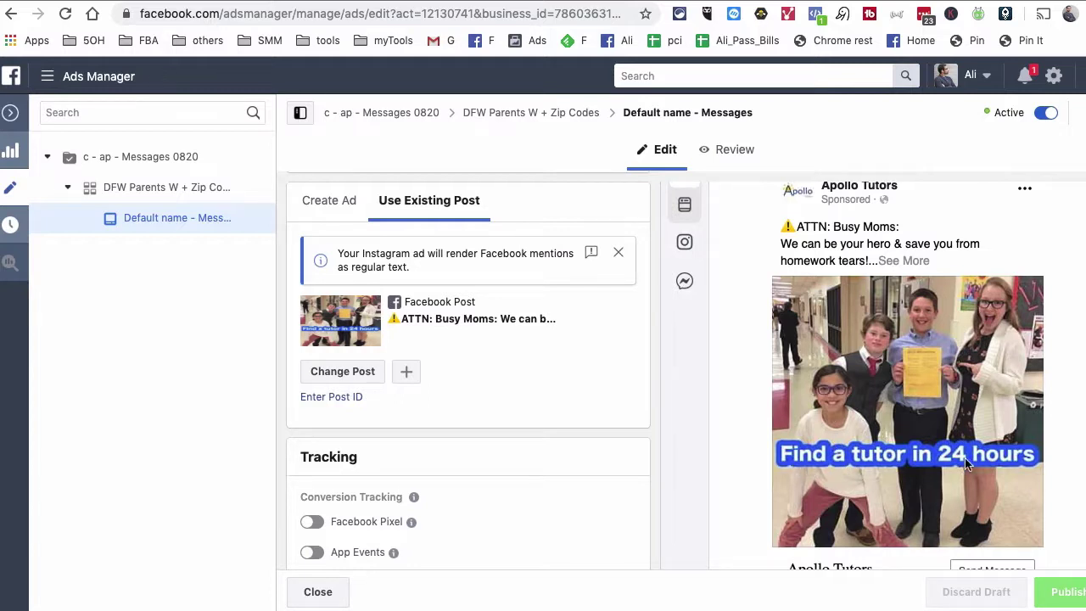
pyautogui.scroll(-1, 965, 463)
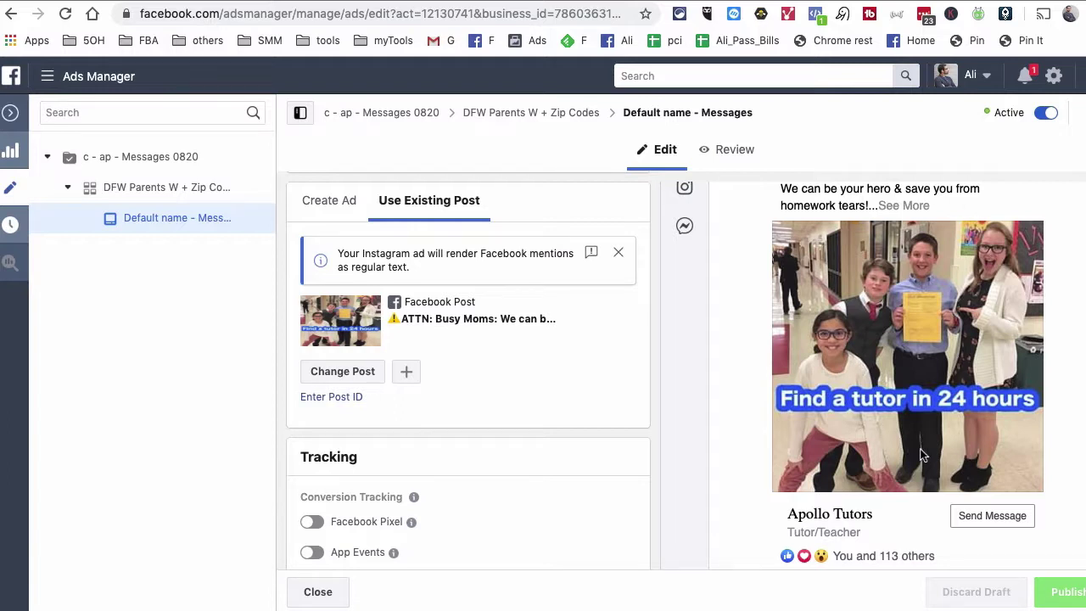
pyautogui.scroll(-1, 922, 456)
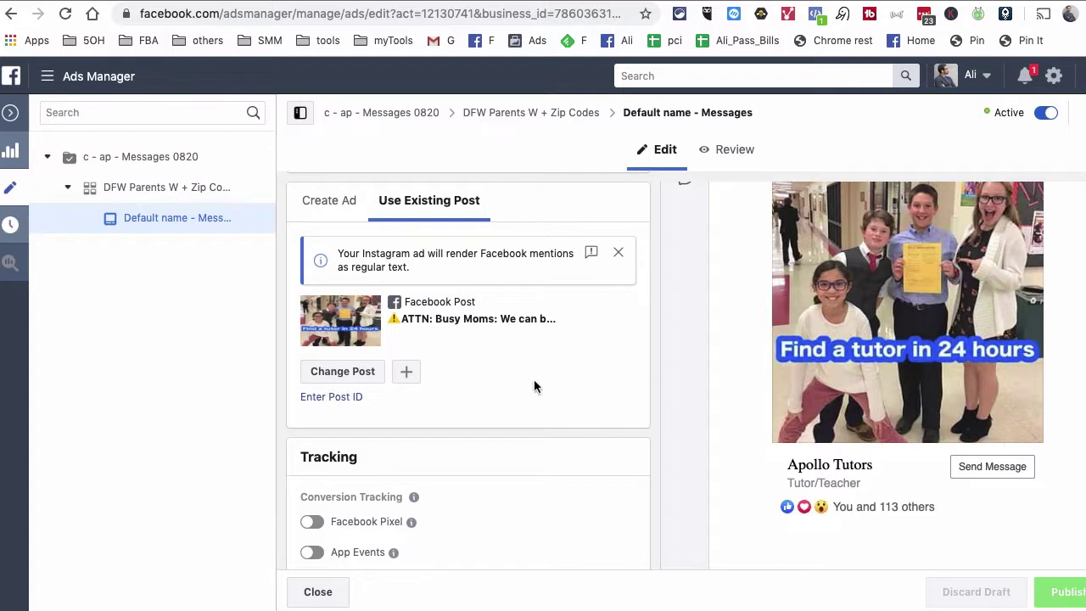
# Review the ad's conversion tracking and URL parameter settings, and recheck its identity and existing post sections
pyautogui.scroll(-3, 534, 382)
pyautogui.scroll(-2, 533, 386)
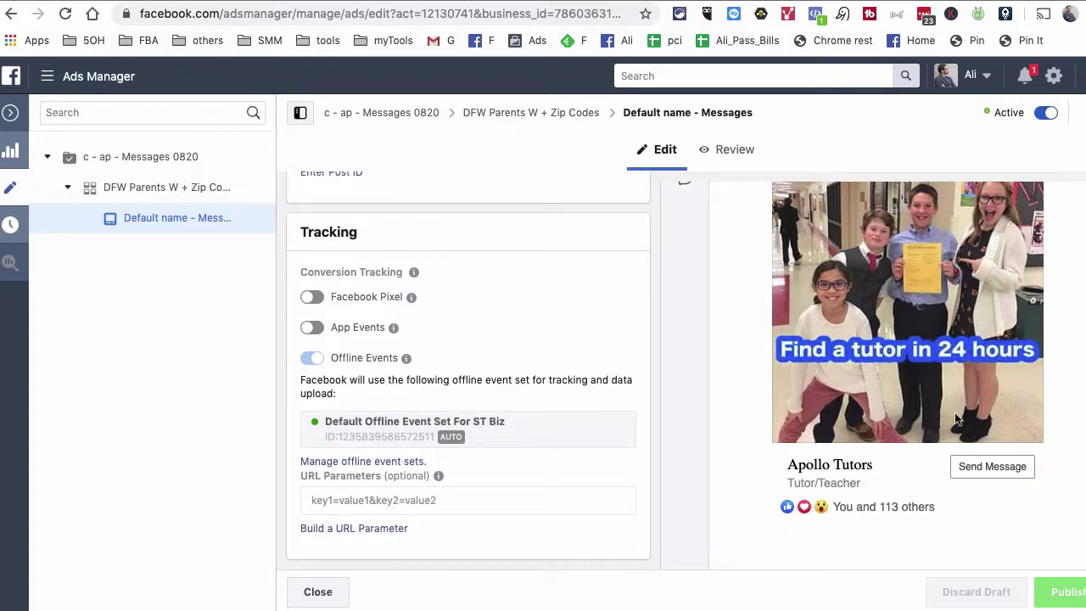
pyautogui.scroll(8, 606, 419)
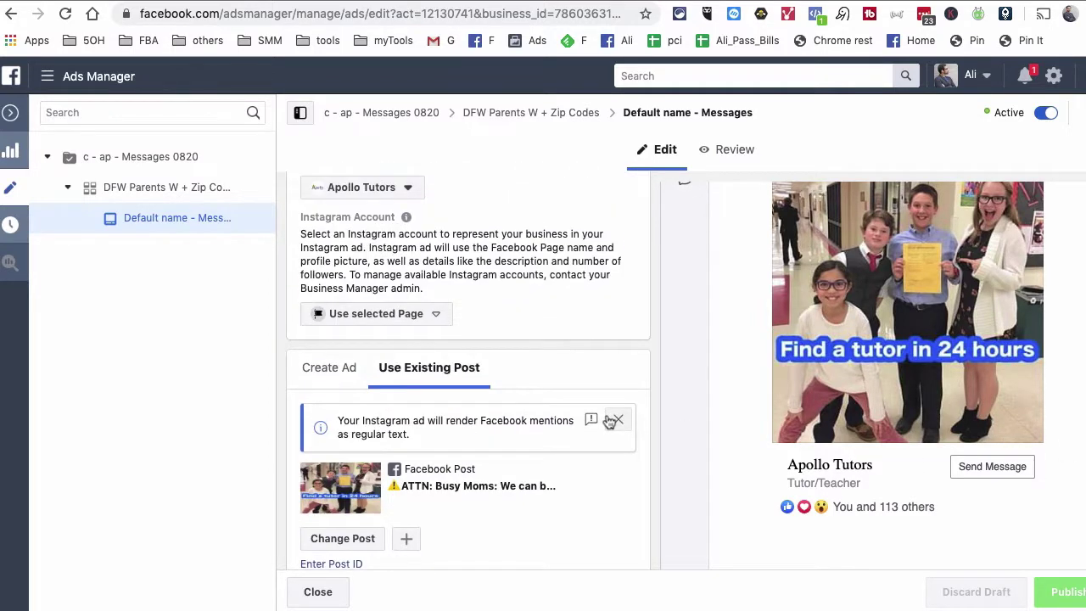
pyautogui.scroll(-5, 606, 419)
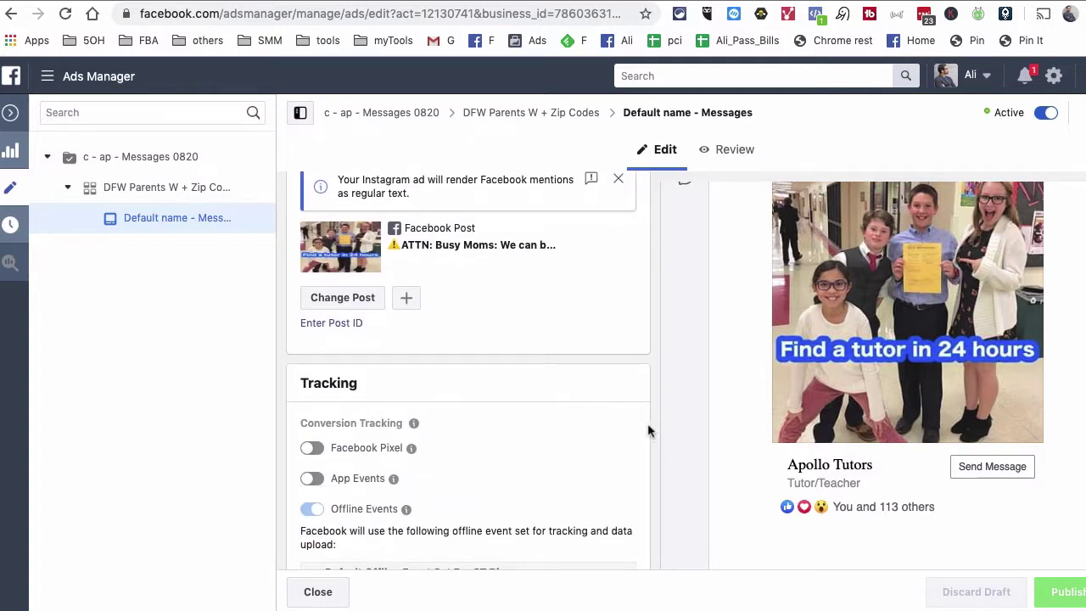
pyautogui.scroll(5, 892, 466)
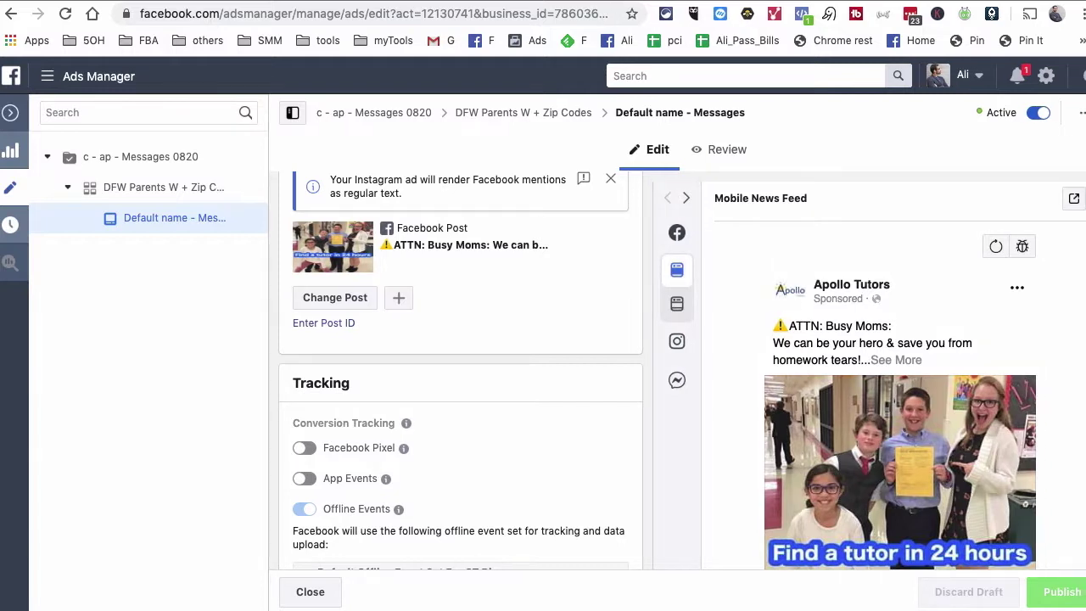
# Open the ad's Facebook post with comments and read its copy, highlighting the Busy Moms callout and the tutor-matching offer
pyautogui.click(1068, 201)
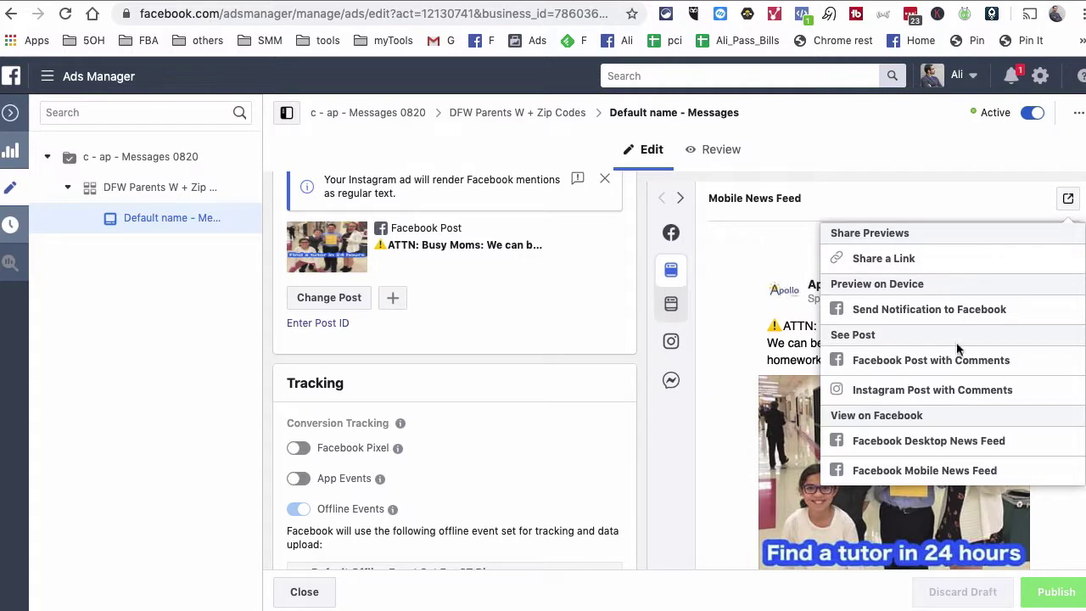
pyautogui.click(939, 359)
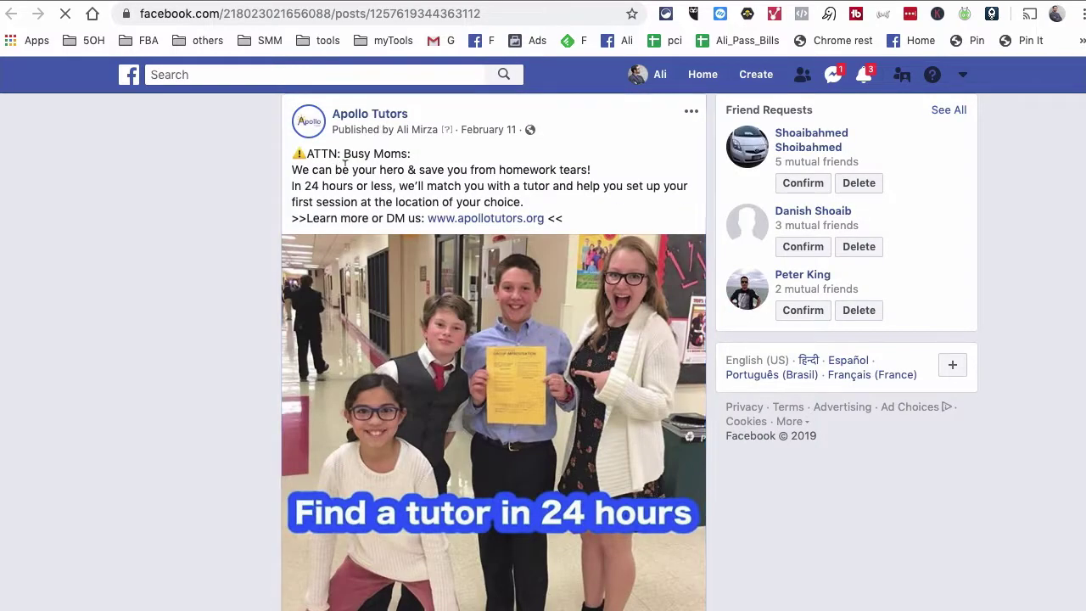
pyautogui.moveTo(323, 153); pyautogui.dragTo(495, 163)
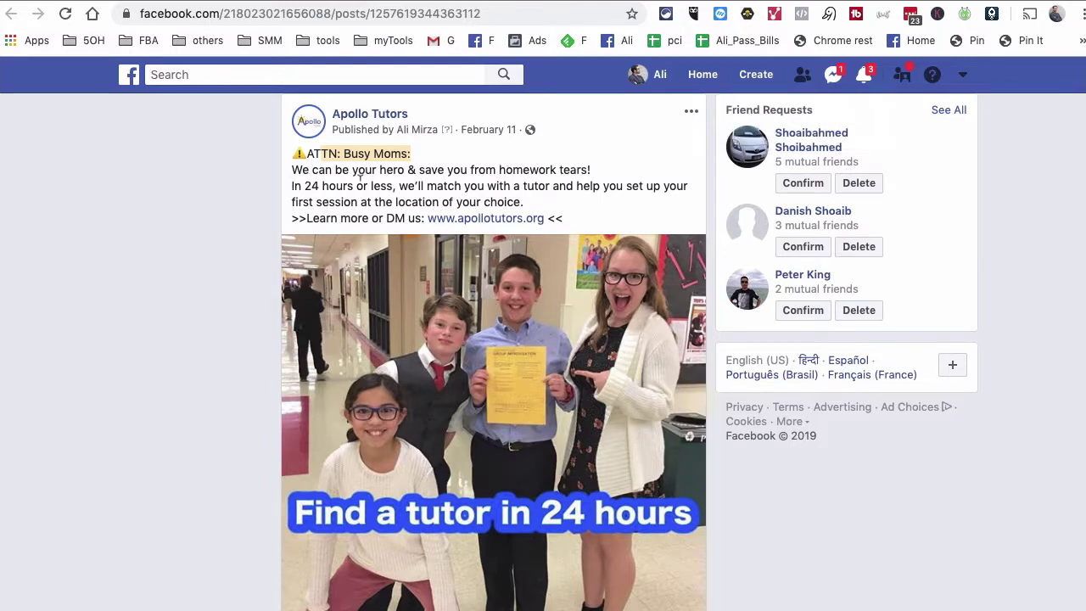
pyautogui.moveTo(457, 180); pyautogui.dragTo(599, 205)
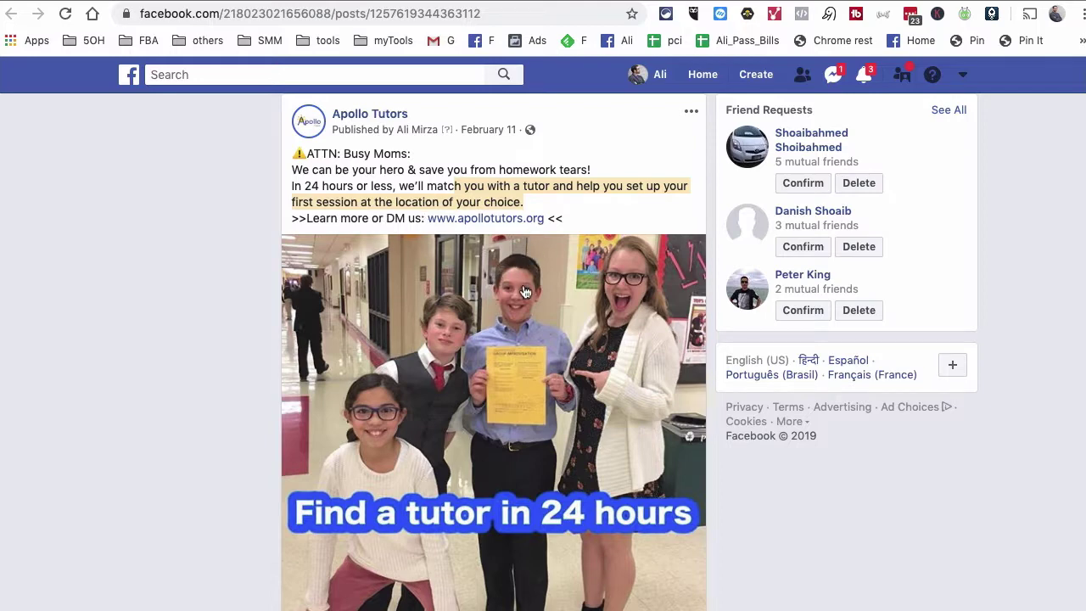
# Examine the post's message button, people reached, engagements, reactions, comments and shares
pyautogui.scroll(-5, 525, 292)
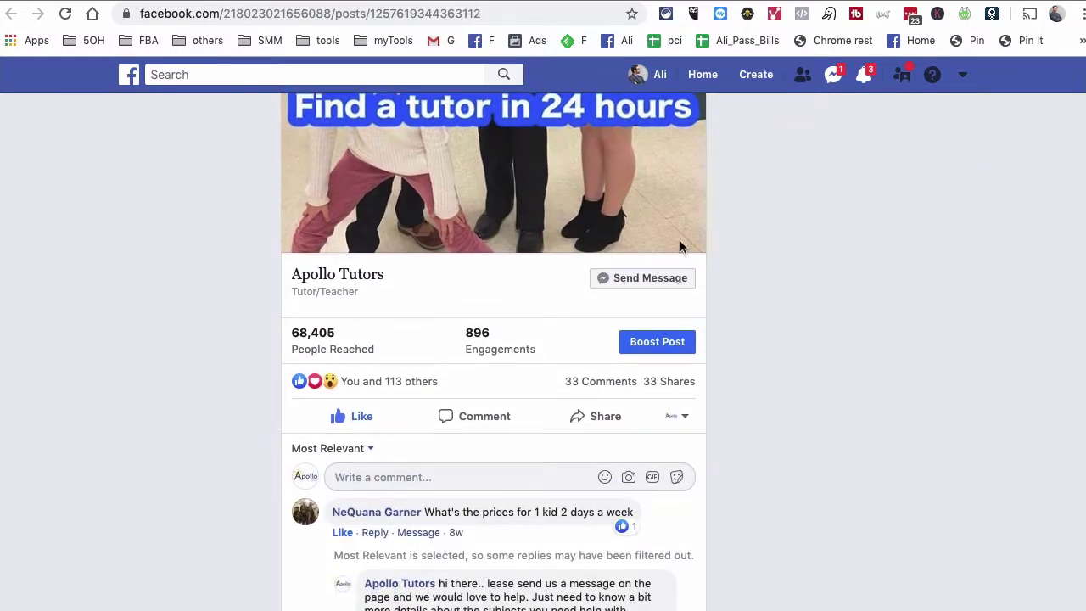
pyautogui.scroll(-1, 498, 352)
pyautogui.scroll(4, 498, 351)
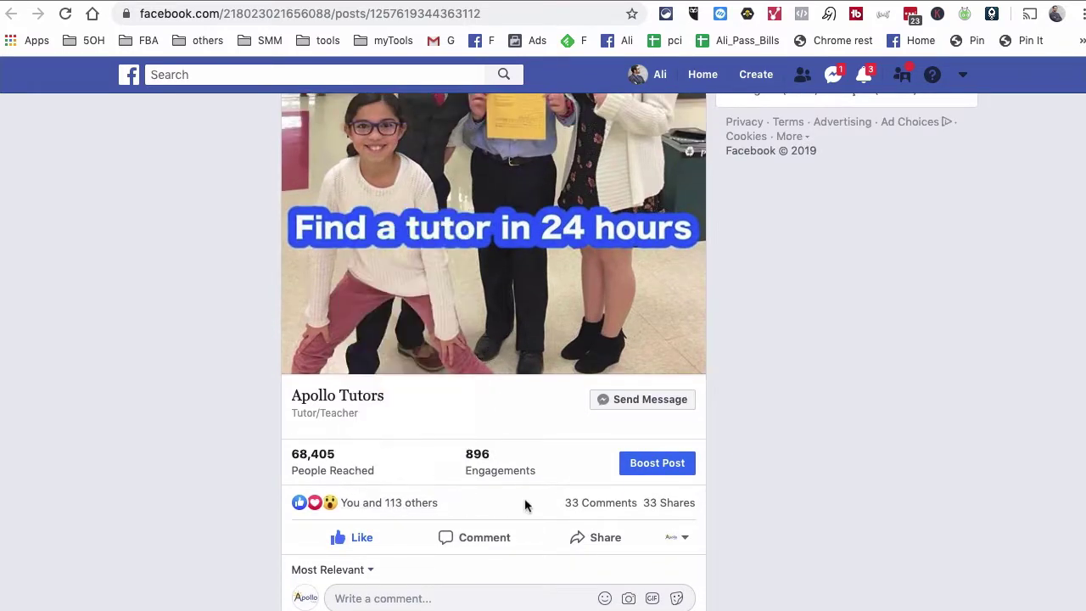
pyautogui.moveTo(692, 505)
pyautogui.scroll(-2, 518, 471)
# Sort the post's comments by New and read through the comments and the page's replies
pyautogui.click(363, 406)
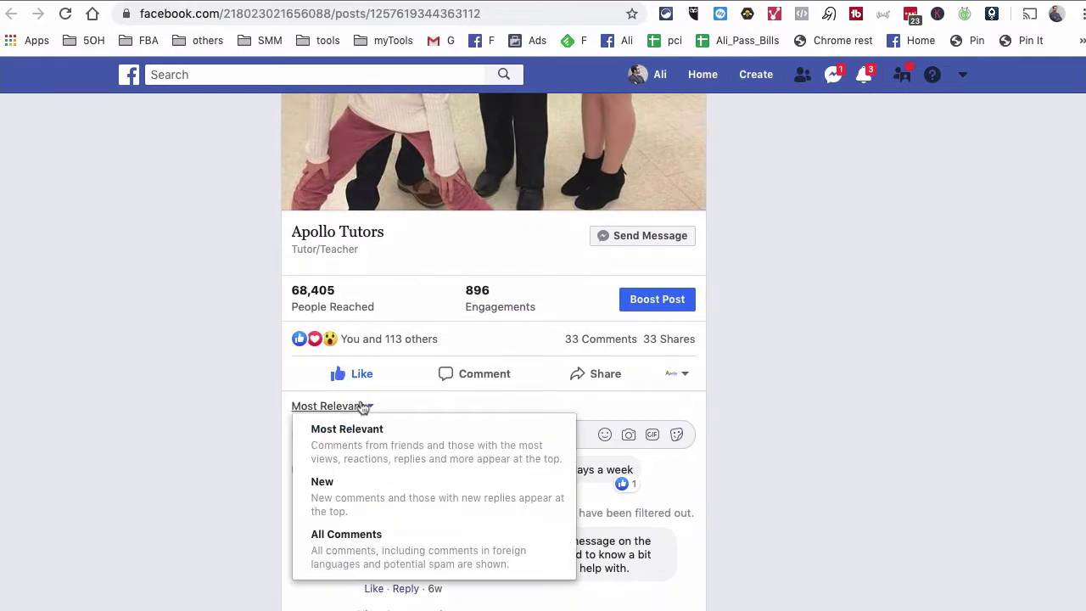
pyautogui.click(396, 508)
pyautogui.scroll(-9, 297, 462)
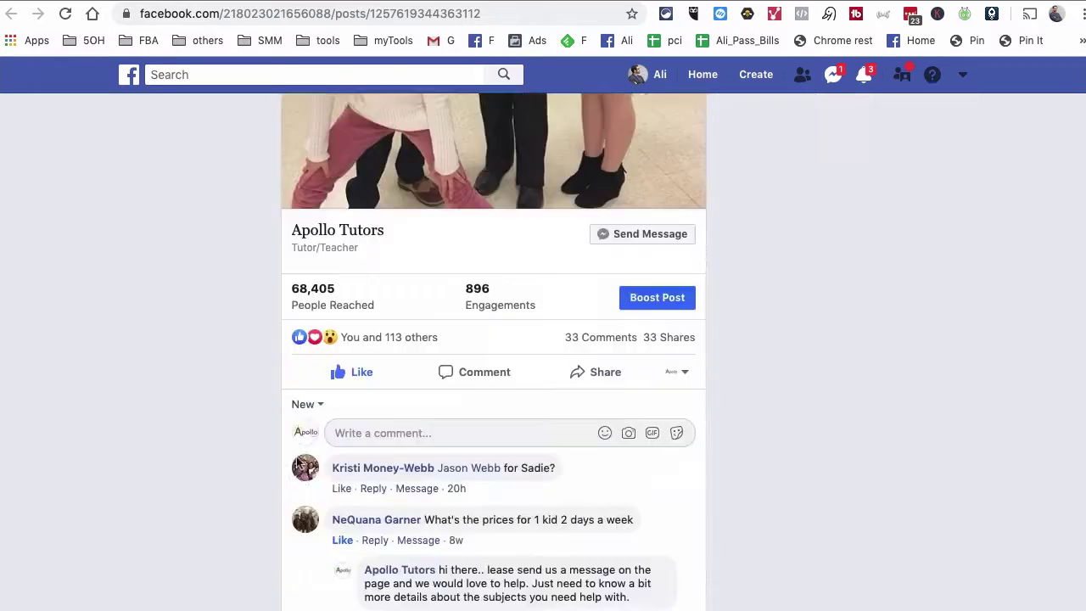
pyautogui.scroll(-13, 459, 439)
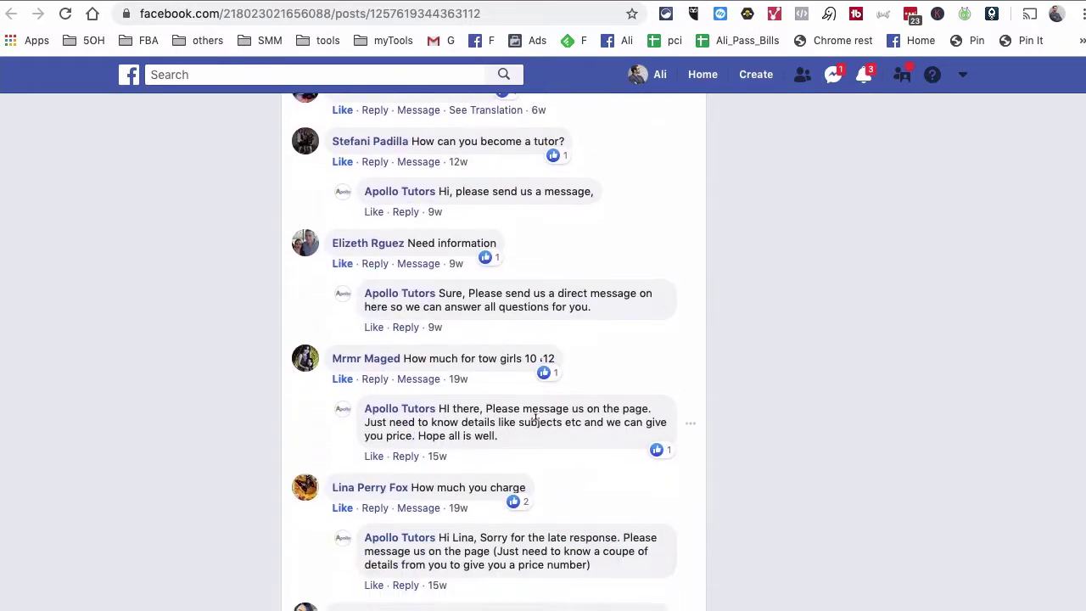
pyautogui.scroll(-1, 534, 419)
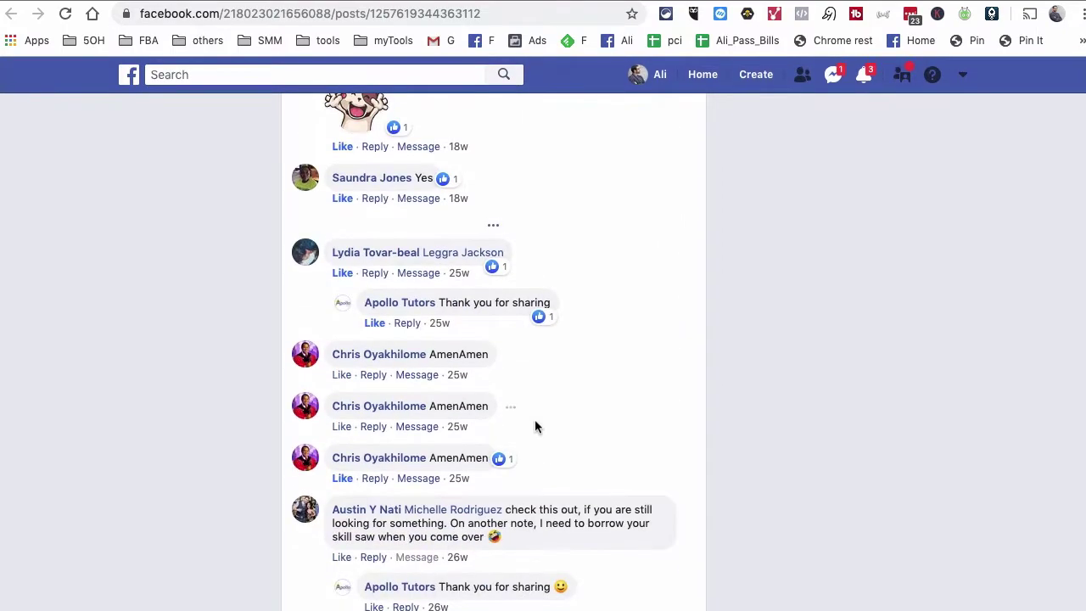
# Recheck the post's creative and engagement figures, and return to the ad's editing page with the preview-sharing options closed
pyautogui.scroll(20, 534, 419)
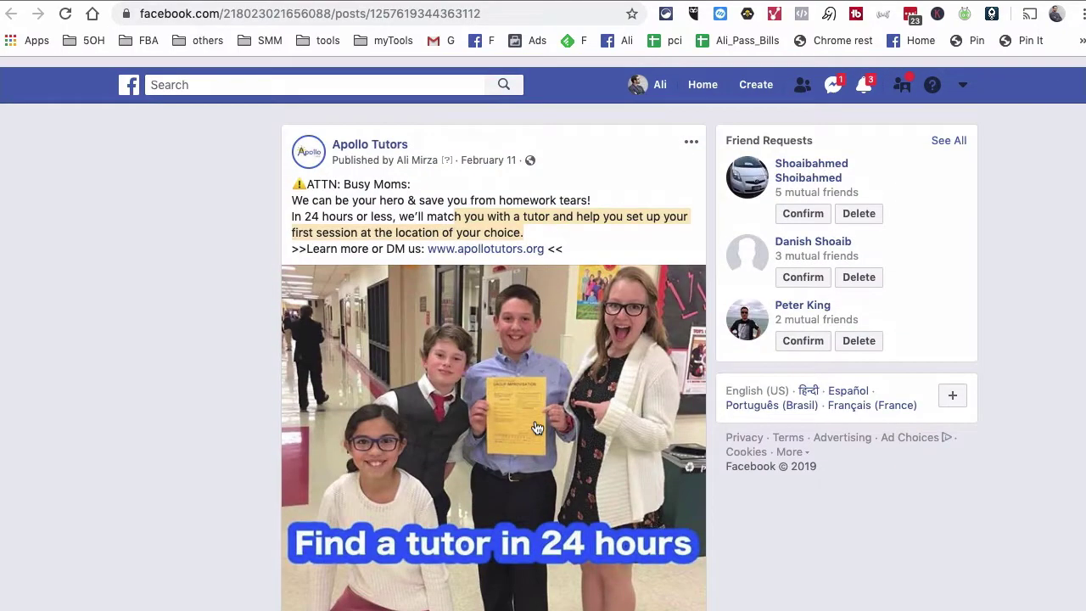
pyautogui.scroll(-5, 534, 424)
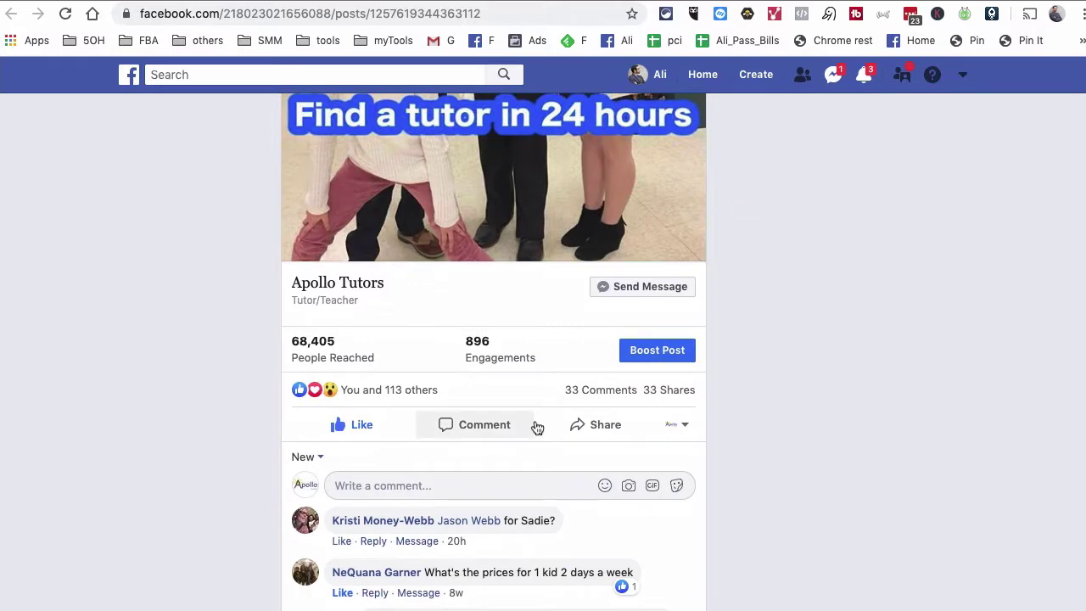
pyautogui.scroll(-2, 535, 426)
pyautogui.scroll(7, 535, 426)
pyautogui.scroll(1, 536, 427)
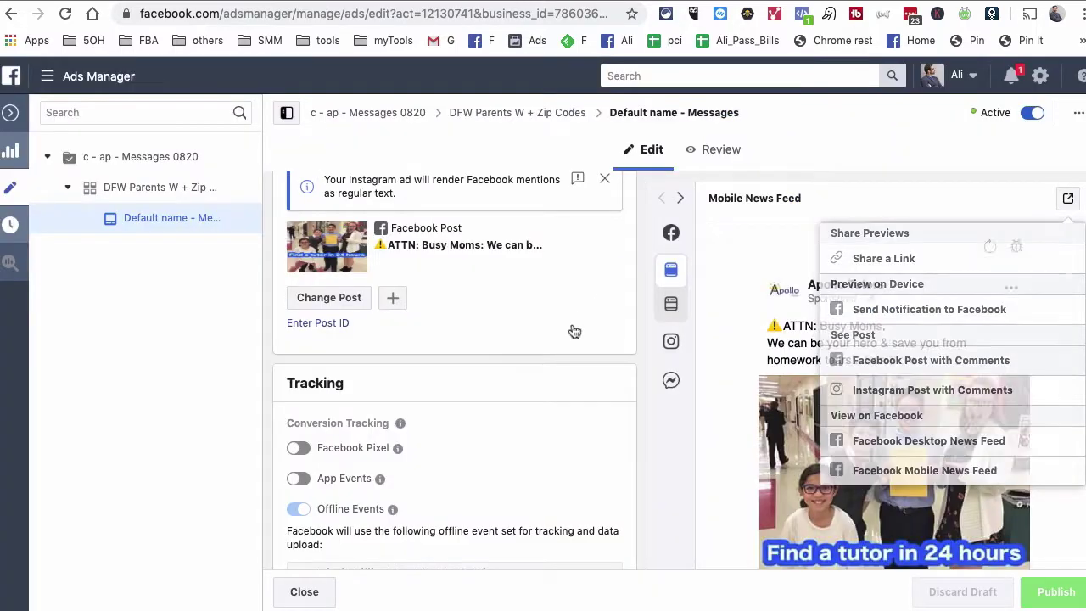
pyautogui.click(542, 347)
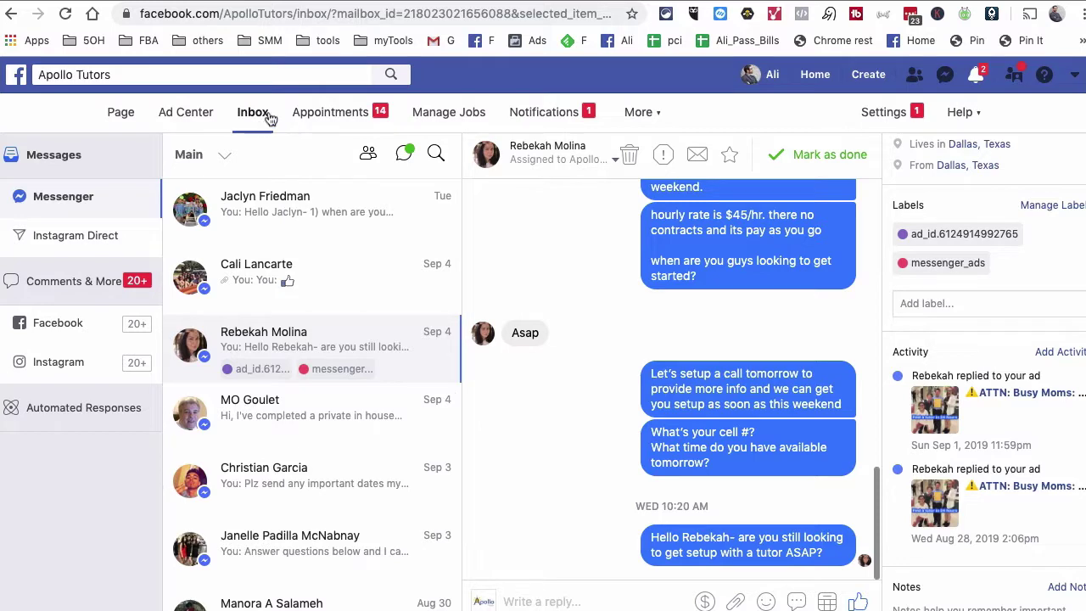
# Read the selected Sep 4 ad conversation from its automated greeting, and check the contact's labels and ad reply activity
pyautogui.scroll(-3, 317, 272)
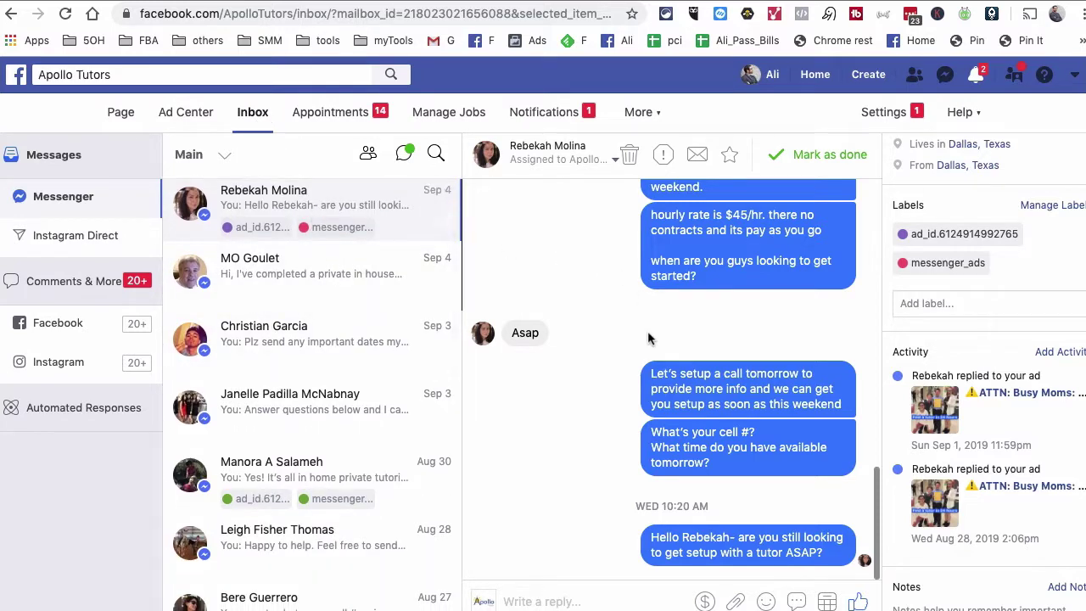
pyautogui.scroll(5, 647, 331)
pyautogui.scroll(2, 633, 344)
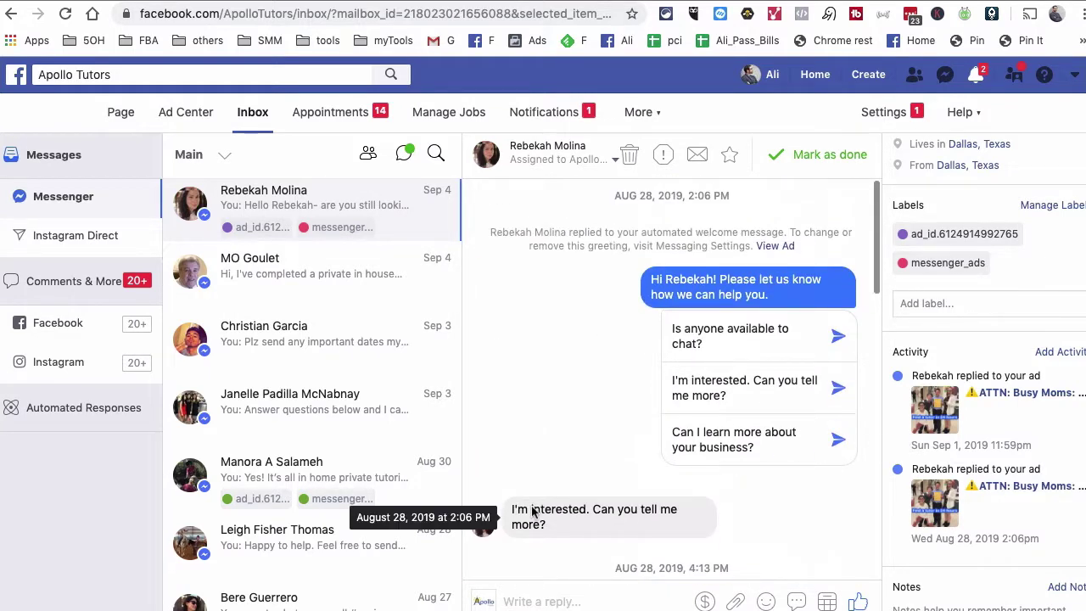
pyautogui.scroll(-1, 976, 456)
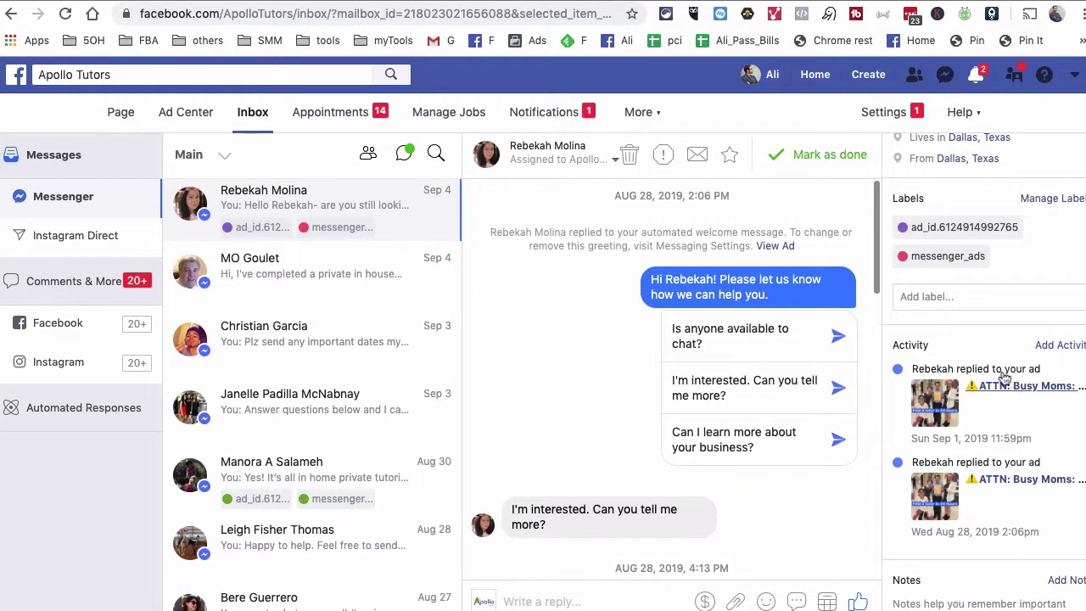
# Open the Aug 30 ad-labelled conversation, highlight part of the contact's reply, and examine the contact's labels and activity
pyautogui.scroll(-3, 424, 367)
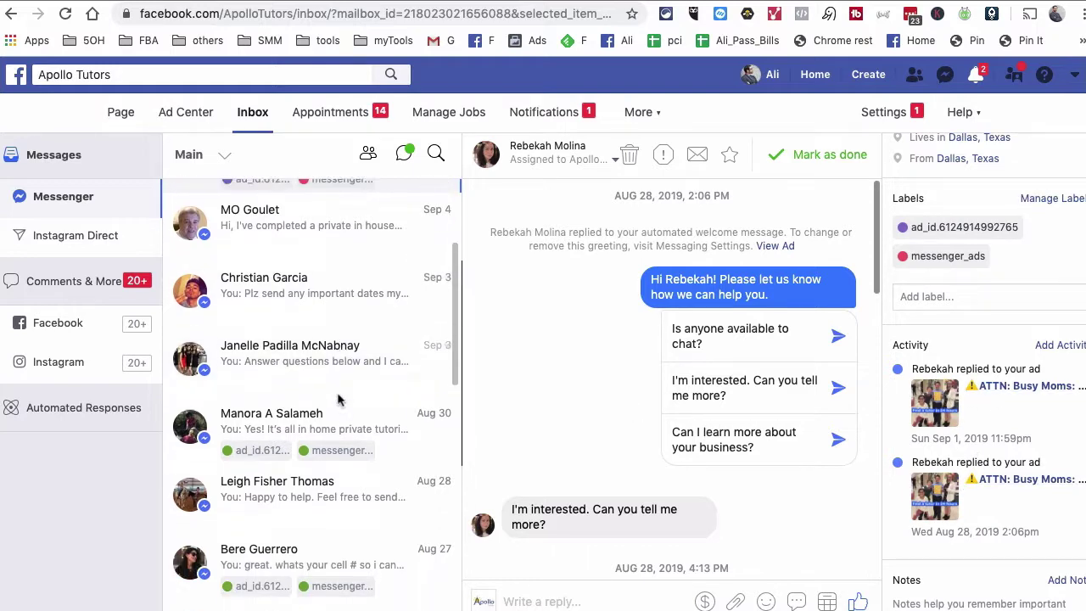
pyautogui.click(338, 379)
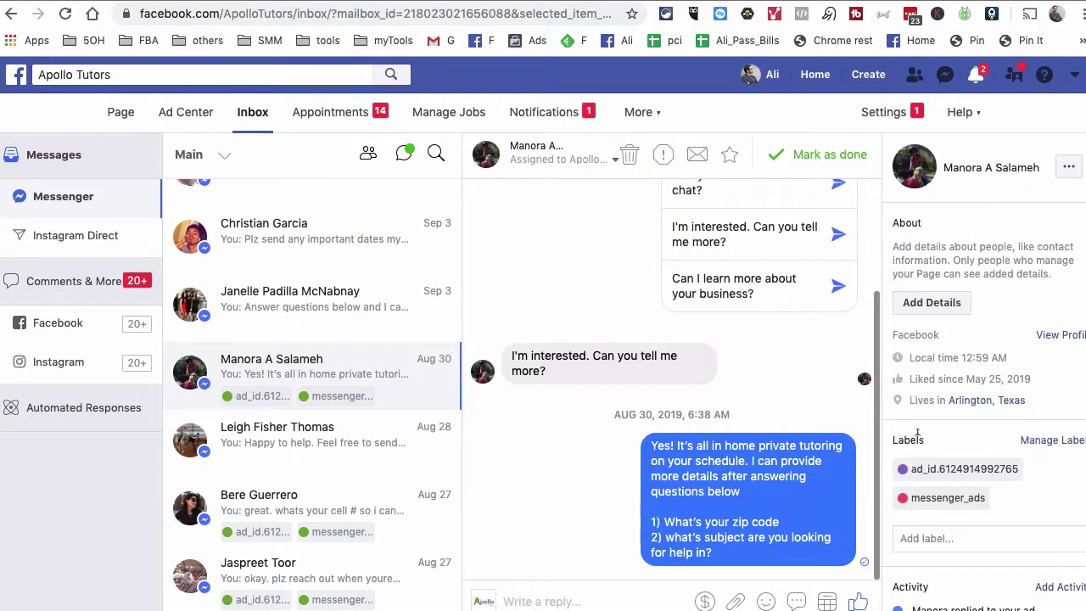
pyautogui.moveTo(604, 356); pyautogui.dragTo(679, 370)
pyautogui.scroll(-2, 1063, 469)
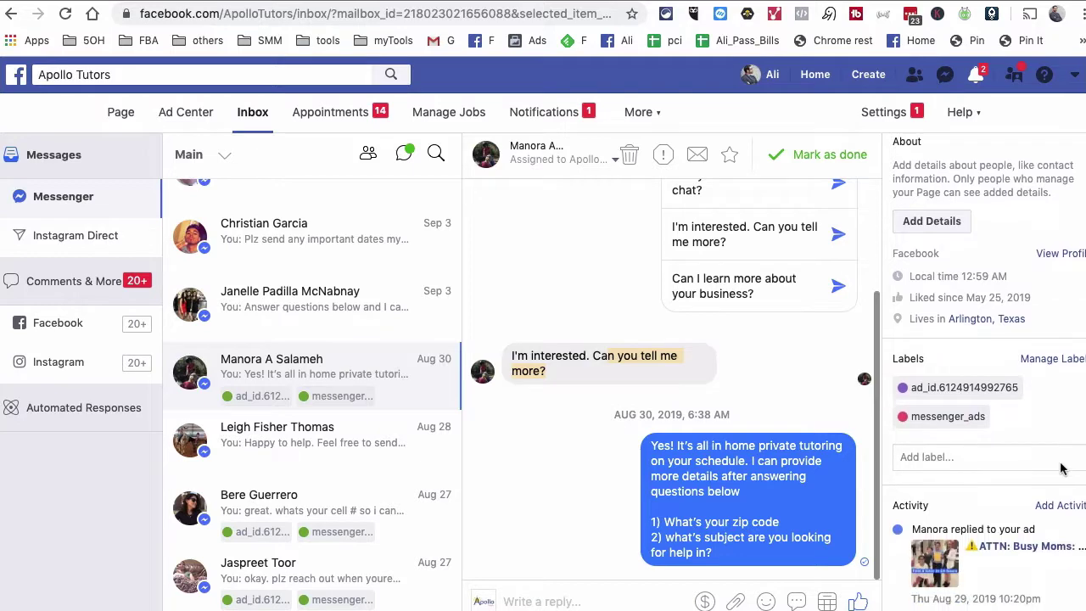
pyautogui.scroll(-2, 985, 523)
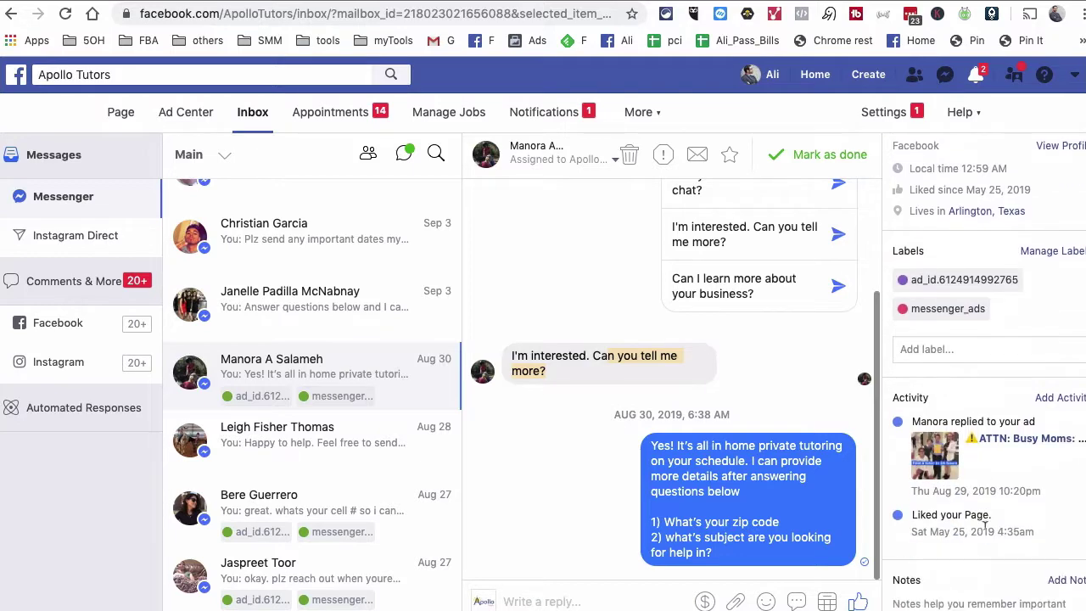
# Open the first Aug 27 conversation labelled messenger_ads and examine its messages, labels and ad reply activity
pyautogui.scroll(-3, 325, 485)
pyautogui.click(320, 430)
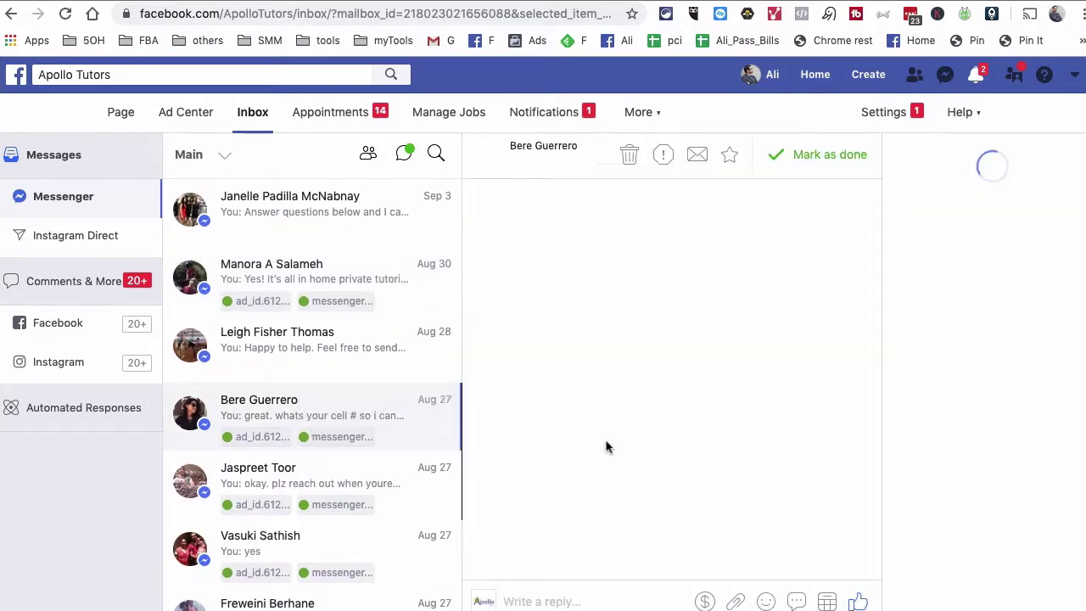
pyautogui.scroll(-2, 938, 452)
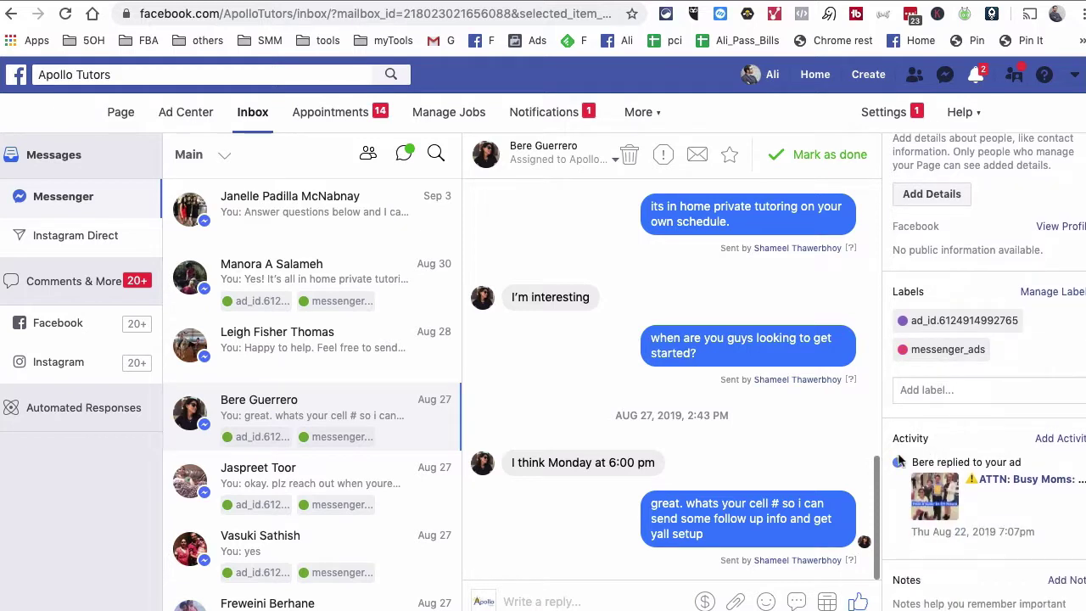
pyautogui.scroll(-1, 381, 459)
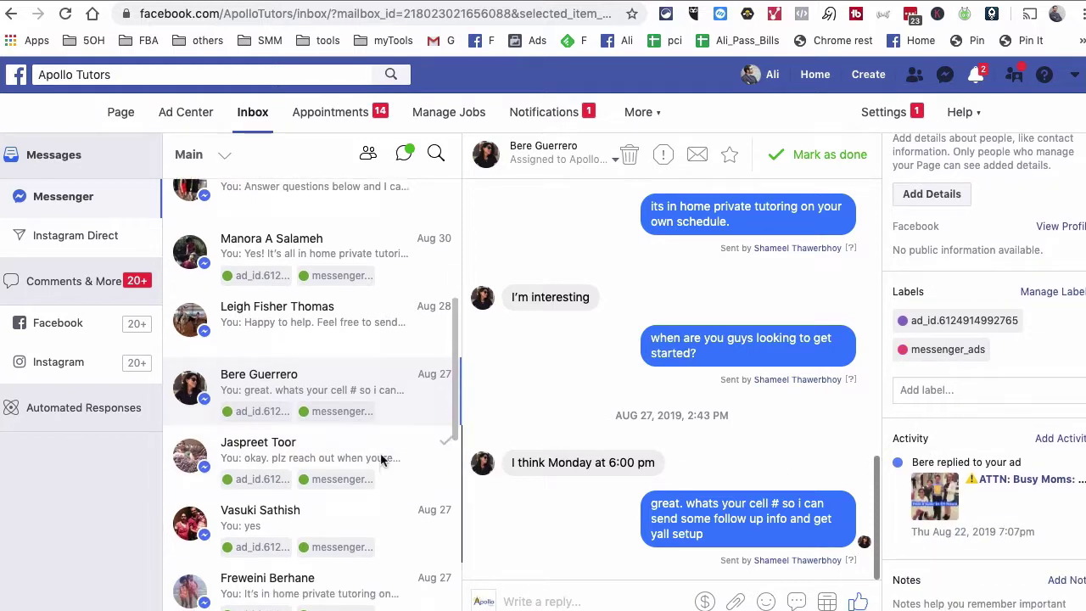
# Look through the other Aug 27 ad-labelled conversations, opening several of them further down the inbox
pyautogui.scroll(-2, 381, 459)
pyautogui.click(342, 408)
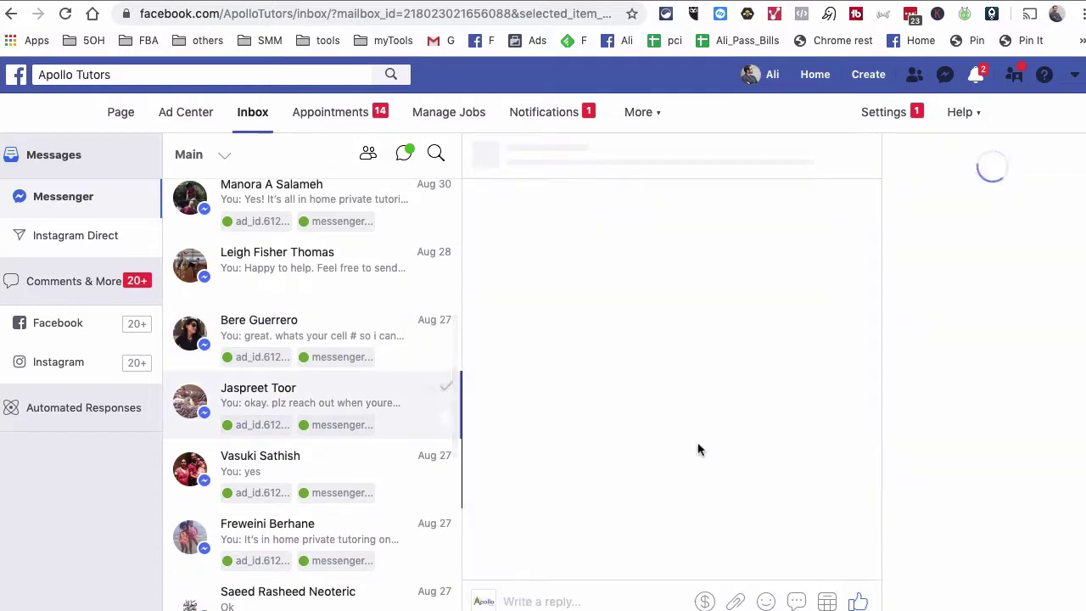
pyautogui.click(369, 483)
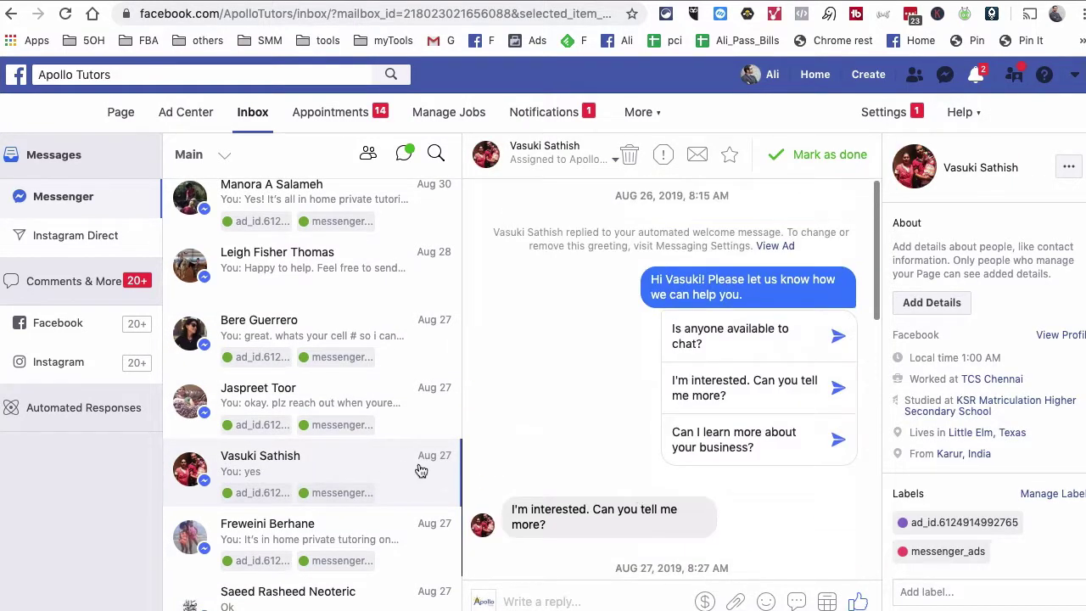
pyautogui.scroll(-4, 412, 469)
pyautogui.click(390, 387)
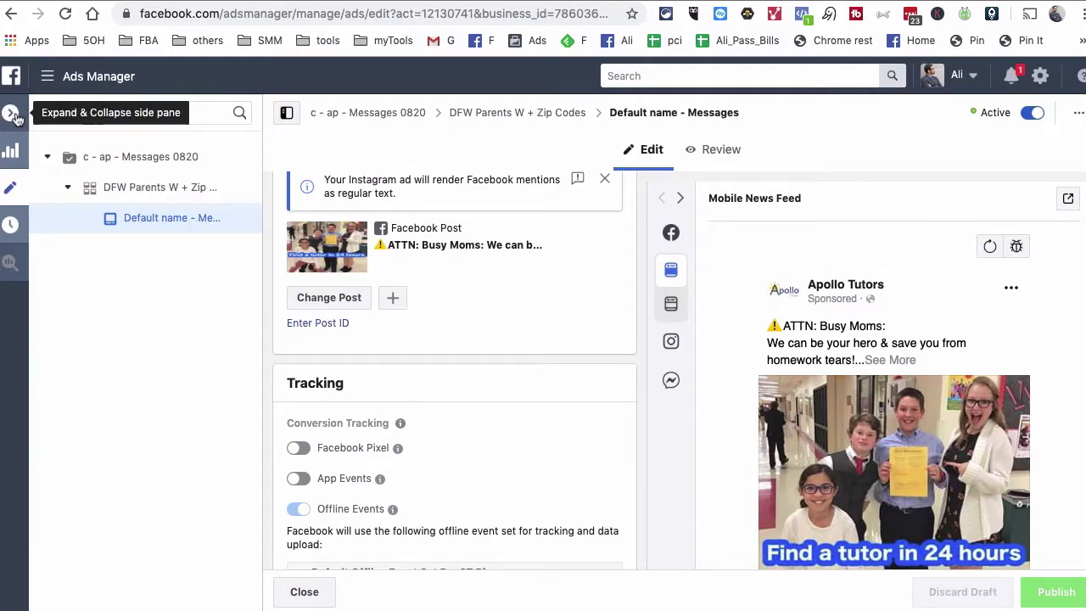
# Switch to Ads Manager, return from the ad editor to the campaign list, and check its Last 30 days date range
pyautogui.click(21, 117)
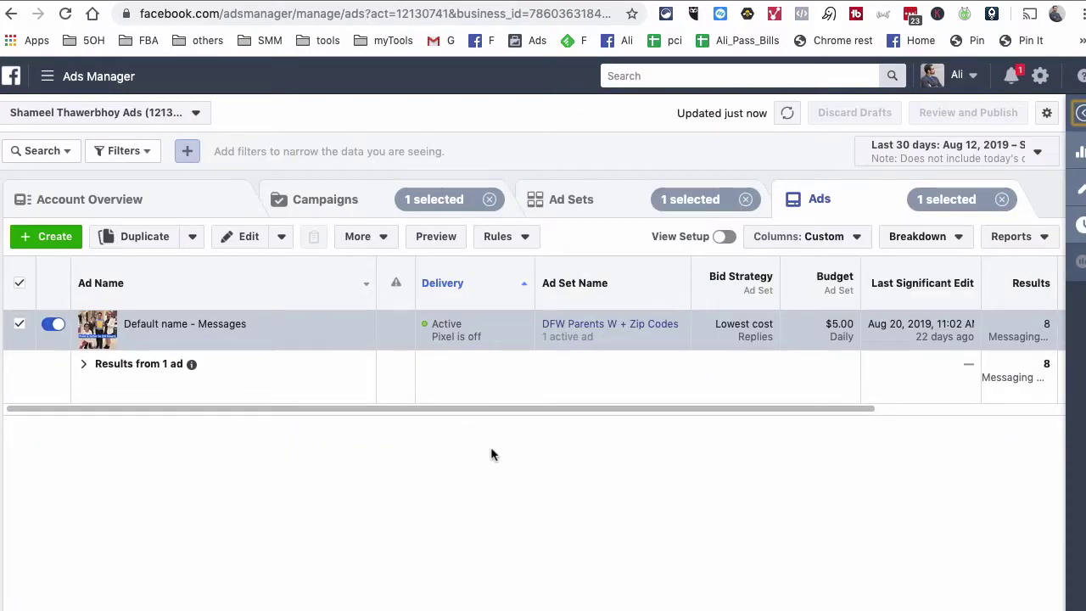
pyautogui.click(356, 204)
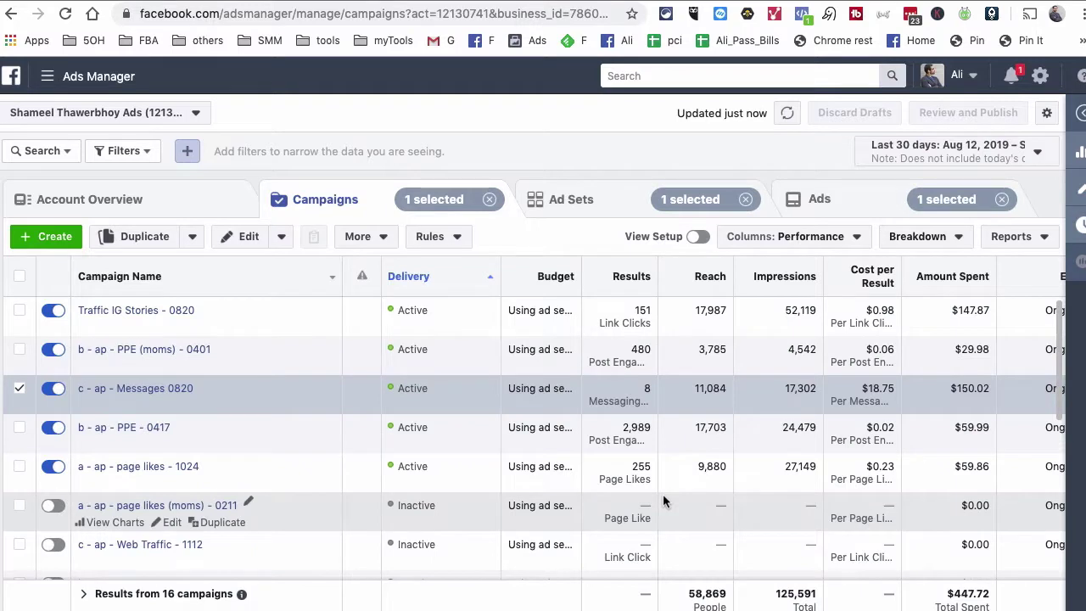
pyautogui.click(1001, 160)
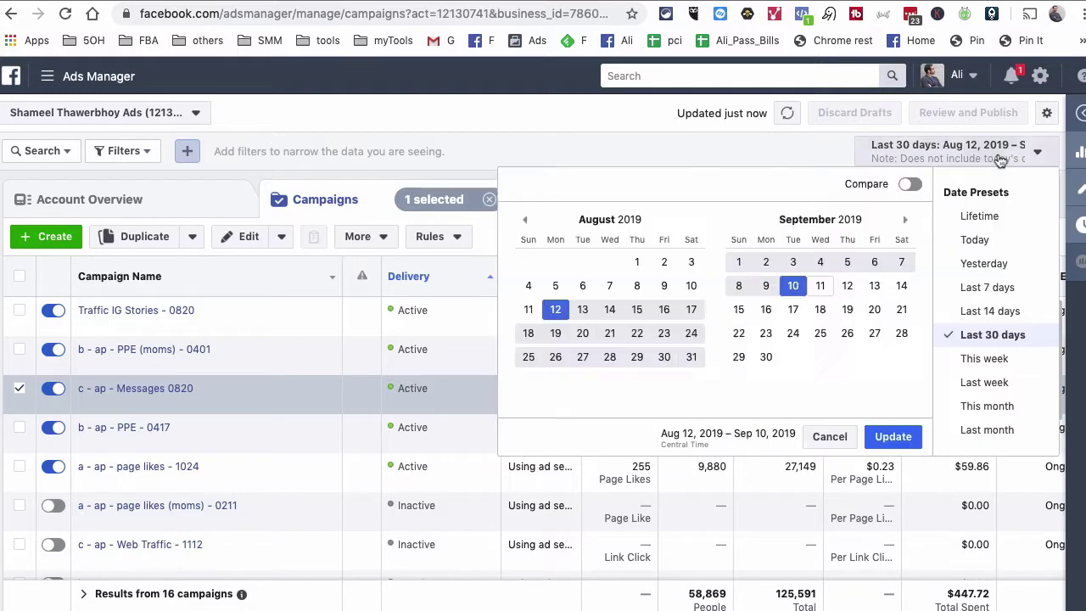
pyautogui.click(989, 337)
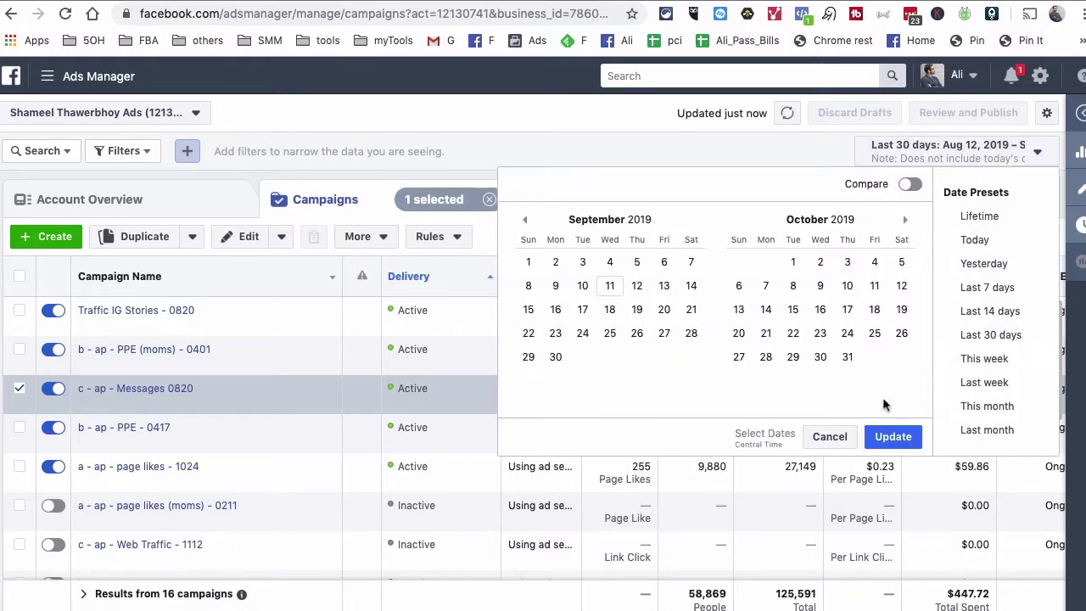
pyautogui.click(975, 336)
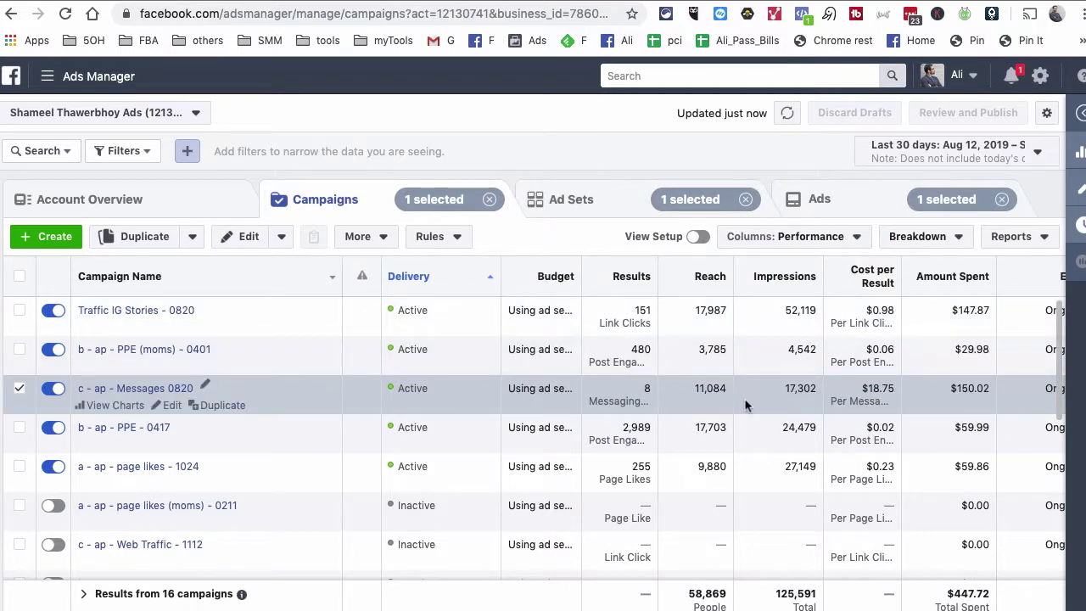
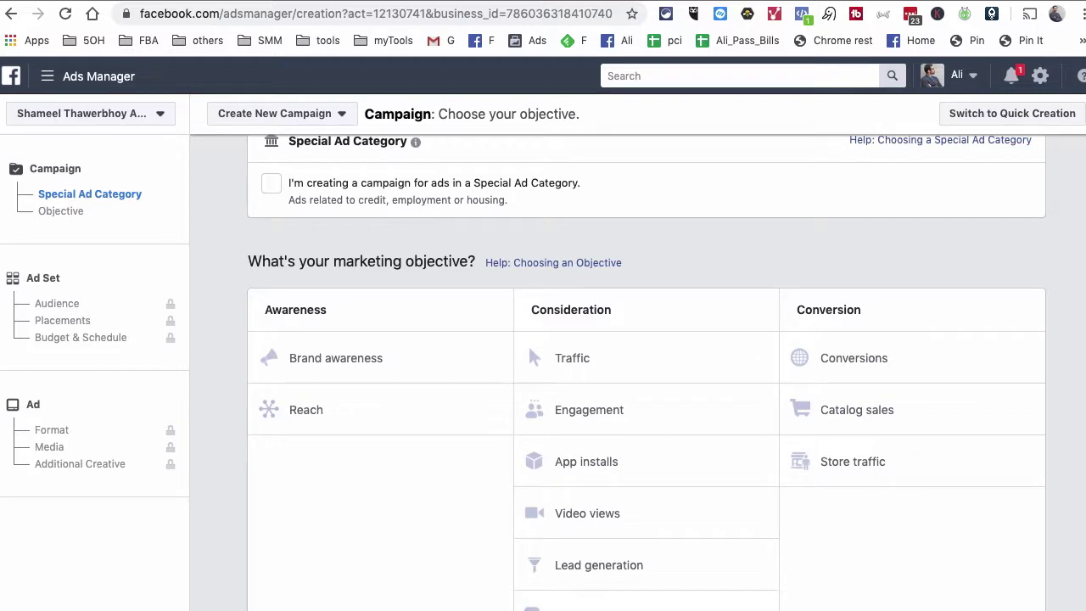
# Choose Messages as the new campaign's marketing objective
pyautogui.scroll(-1, 739, 388)
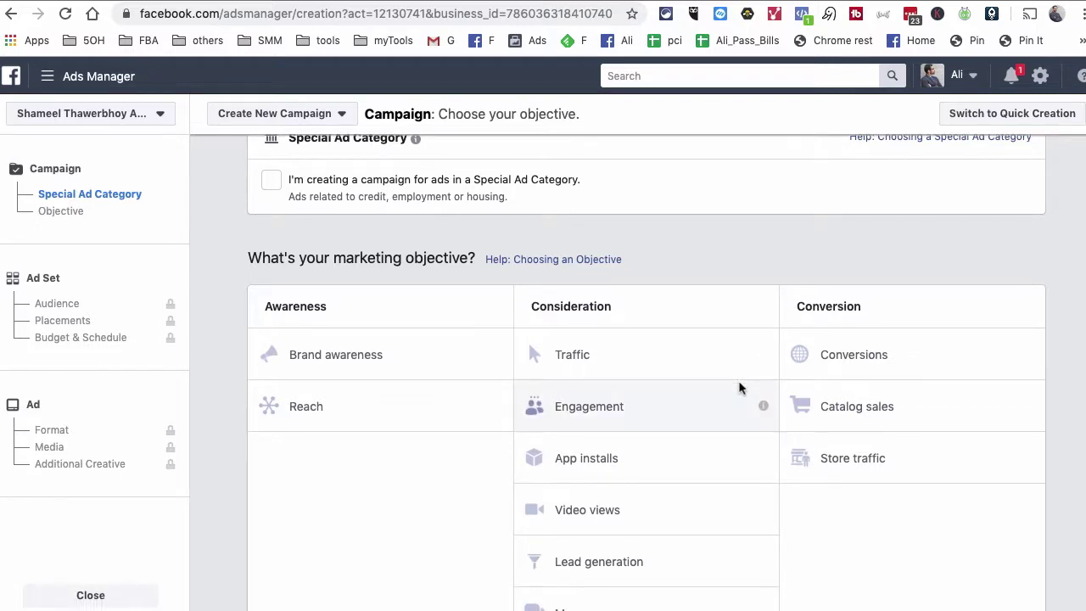
pyautogui.scroll(-1, 740, 391)
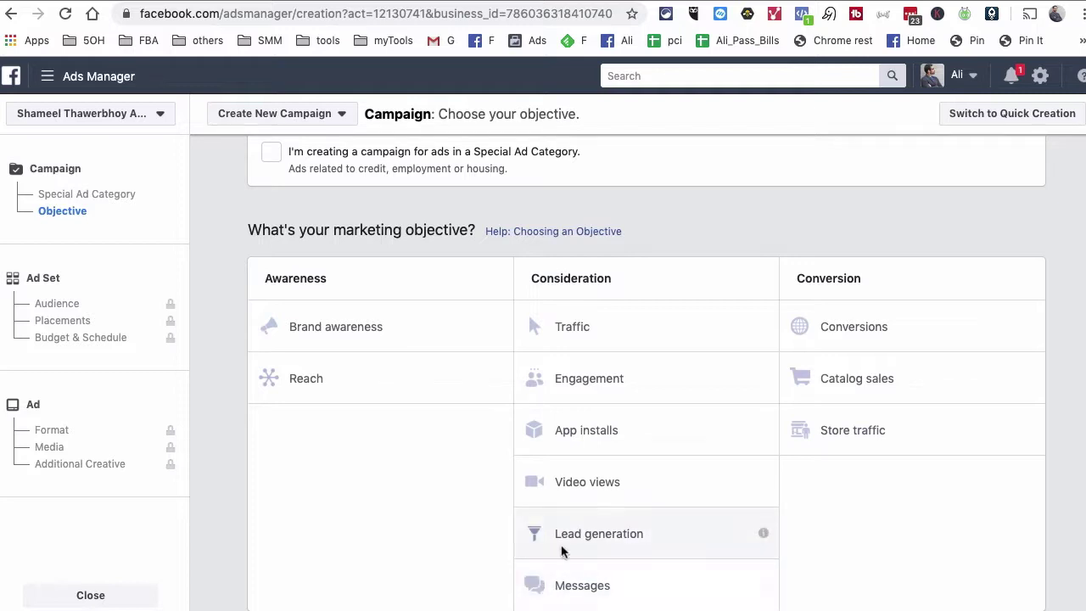
pyautogui.click(589, 585)
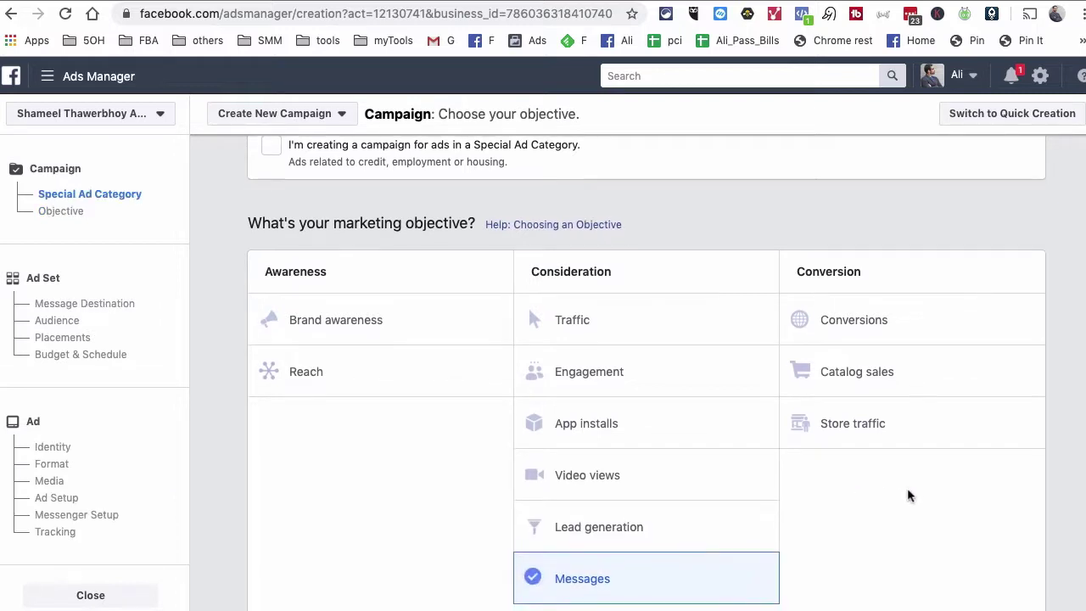
# Name the campaign "Test - Messages" and continue to the ad set with split testing and Campaign Budget Optimization off
pyautogui.click(655, 365)
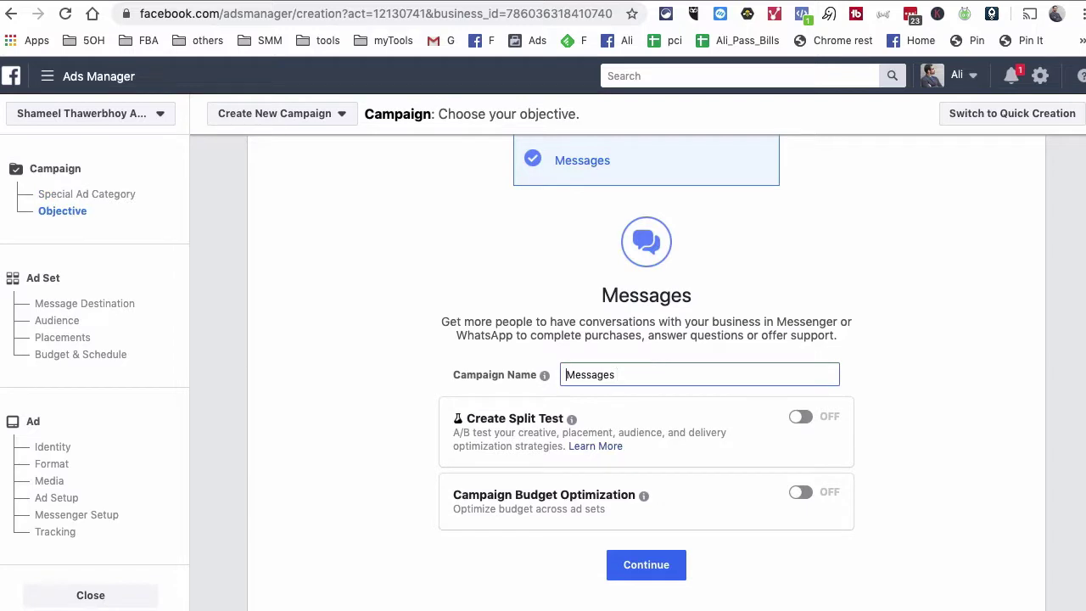
pyautogui.click(566, 374)
pyautogui.write('test -')
pyautogui.click(567, 374)
pyautogui.press('Delete')
pyautogui.write('T')
pyautogui.click(347, 424)
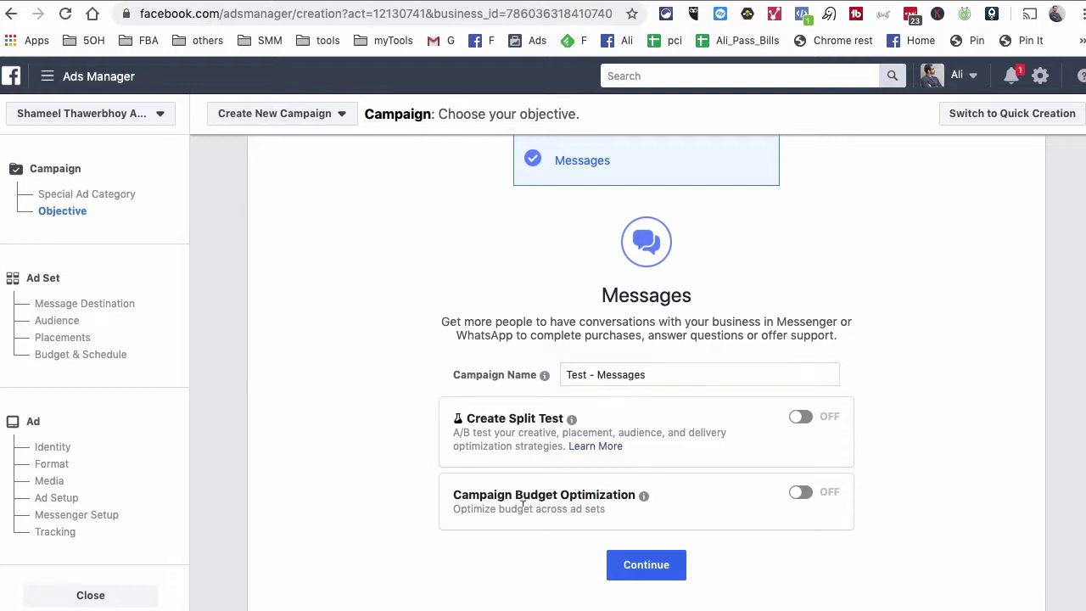
pyautogui.scroll(1, 538, 469)
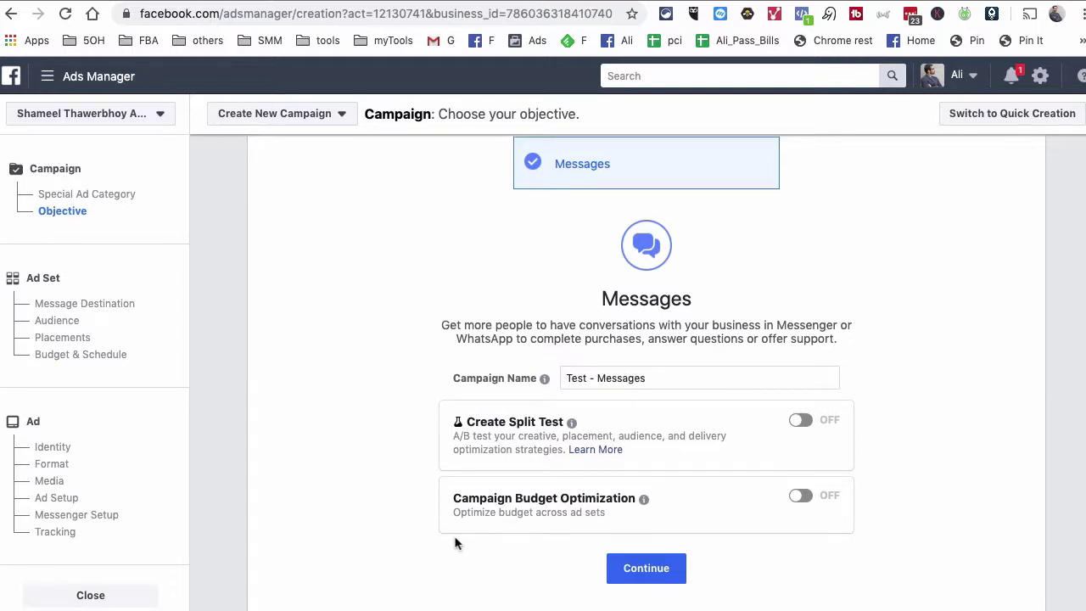
pyautogui.scroll(-3, 455, 543)
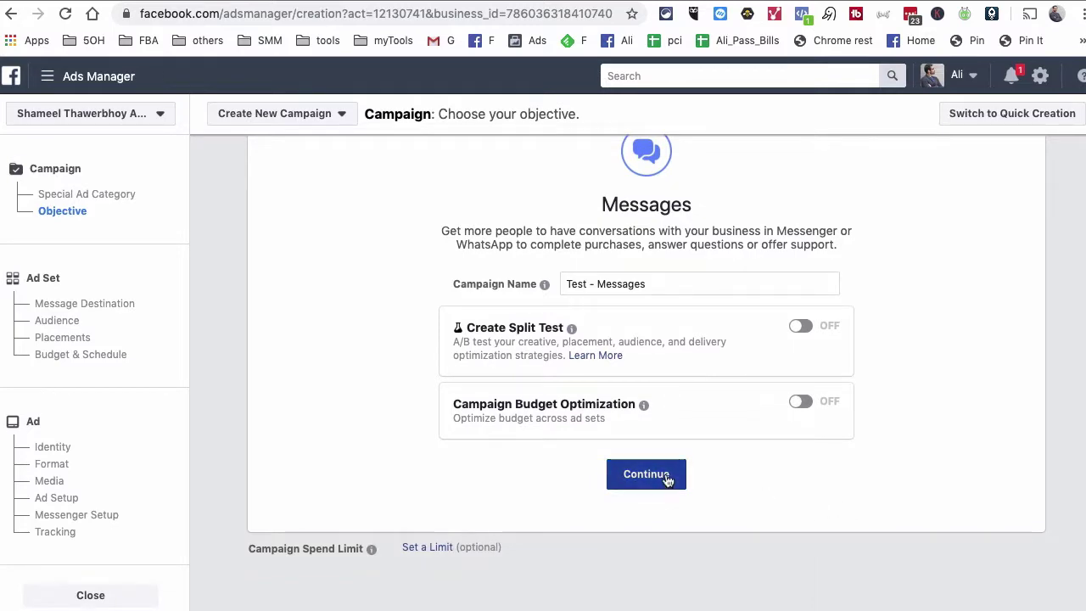
pyautogui.click(647, 474)
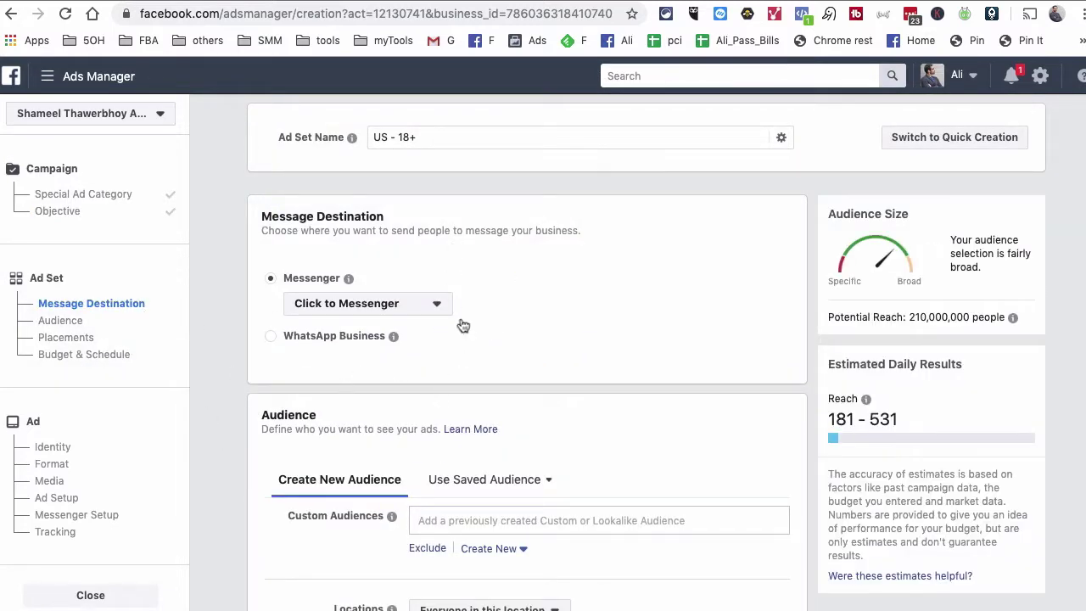
# Name the ad set "dfw mom + 50mil", keeping Click to Messenger as the message destination
pyautogui.click(436, 304)
pyautogui.click(440, 297)
pyautogui.tripleClick(450, 137)
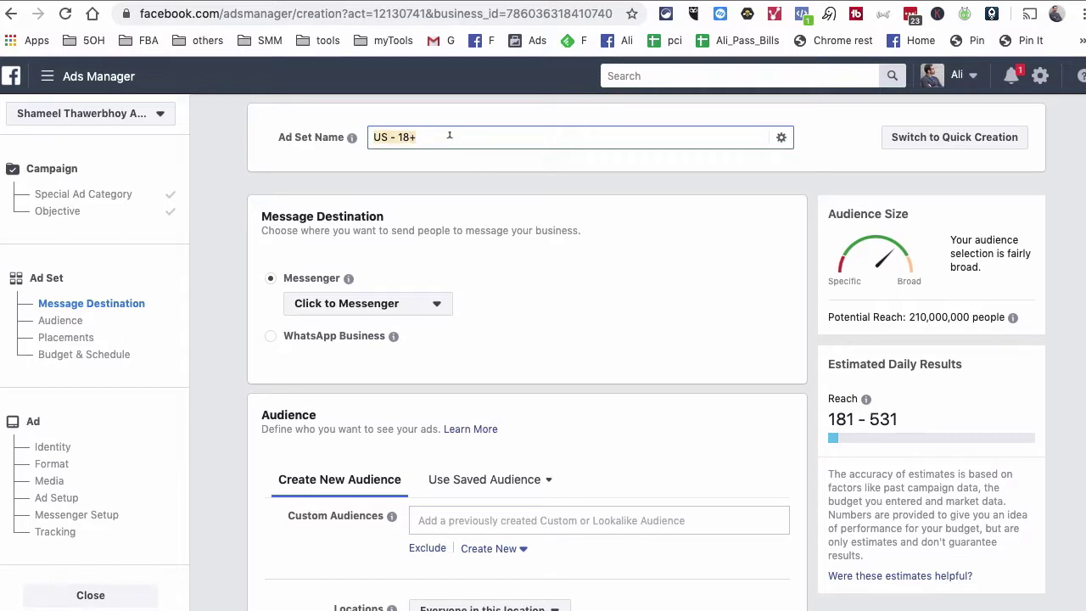
pyautogui.write('dfw mom + 50mil')
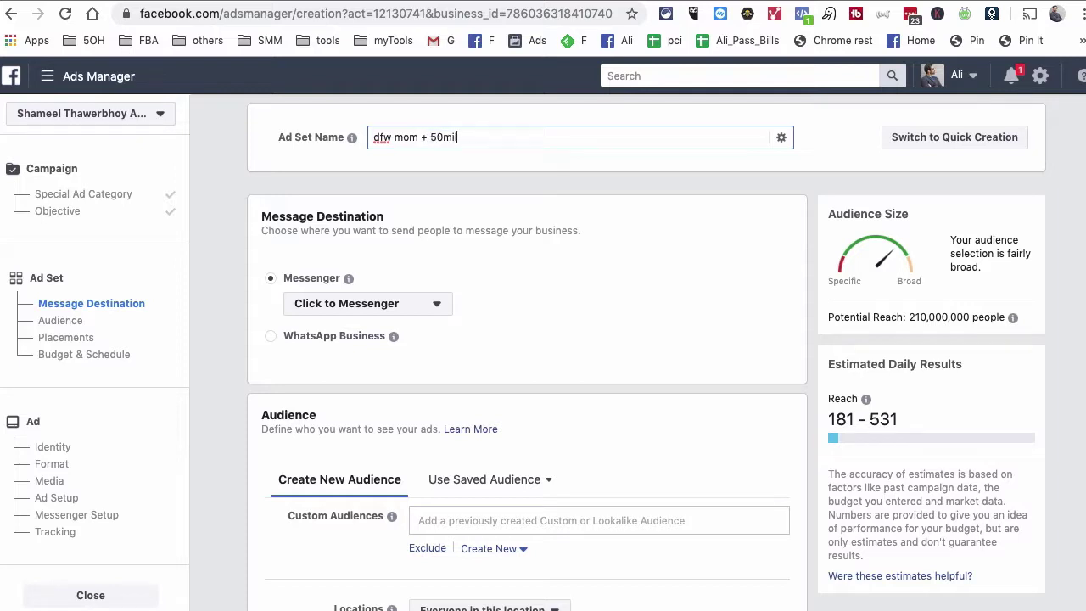
# Review the Messenger destination choices, leaving Click to Messenger selected
pyautogui.scroll(-1, 634, 276)
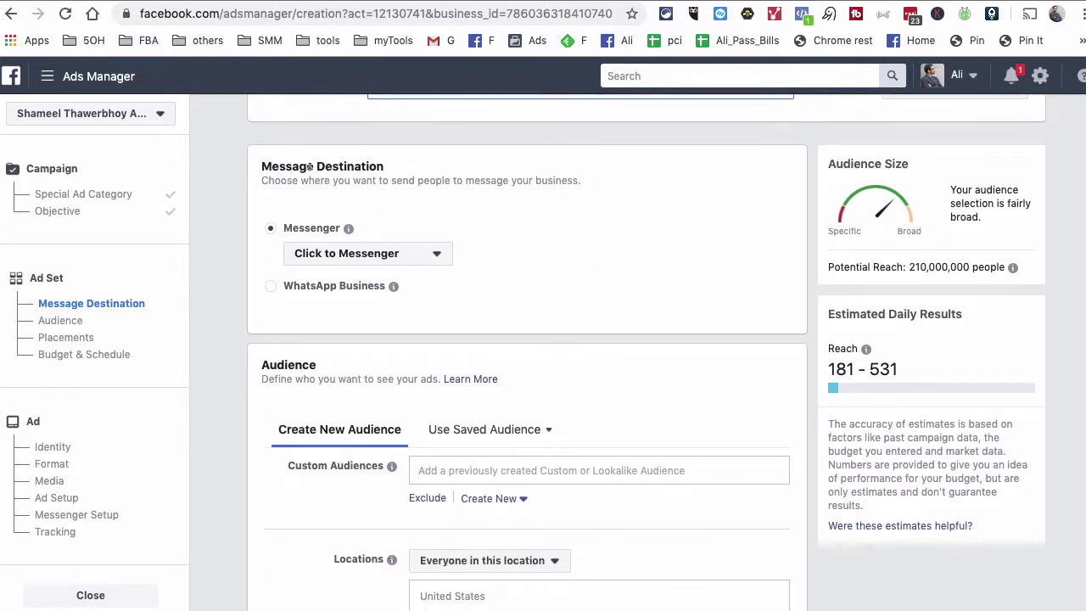
pyautogui.click(415, 253)
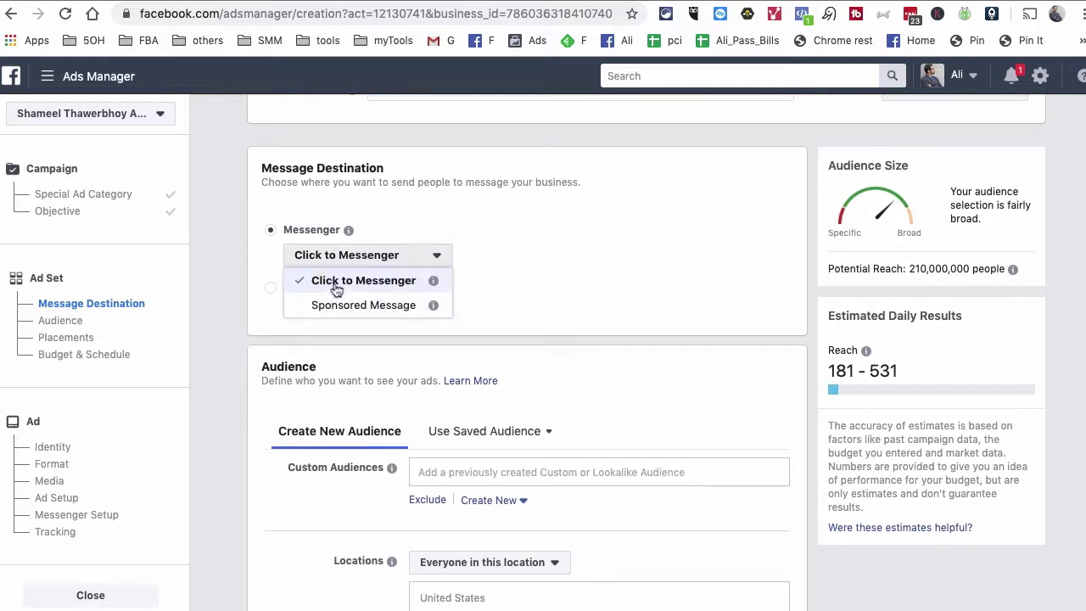
pyautogui.click(552, 273)
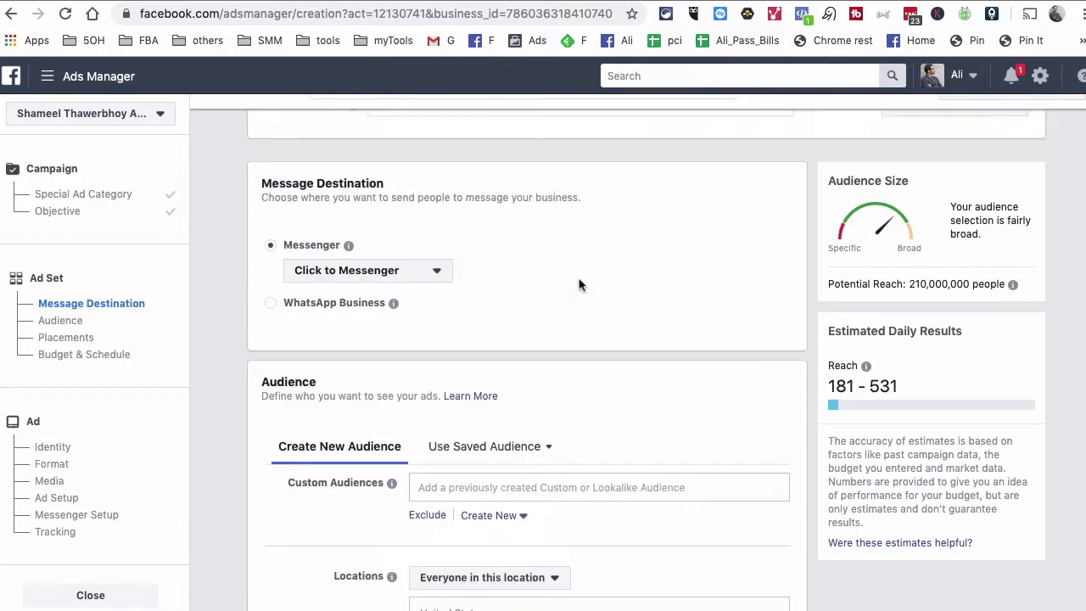
# Target Dallas, Texas, in the ad set's audience locations, with a 50-mile radius around the city
pyautogui.scroll(-5, 473, 252)
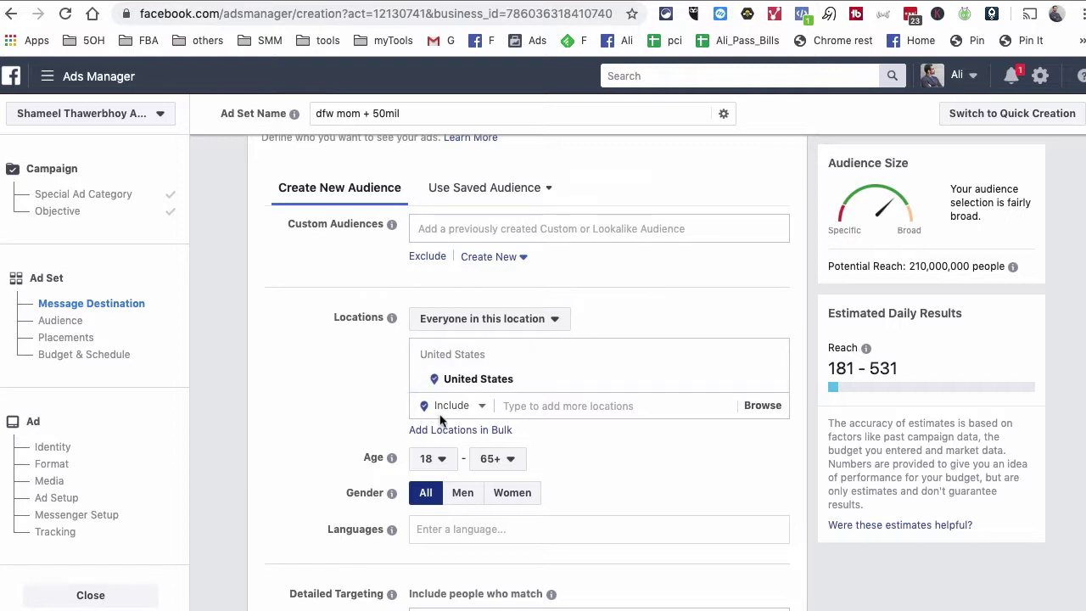
pyautogui.scroll(-3, 549, 320)
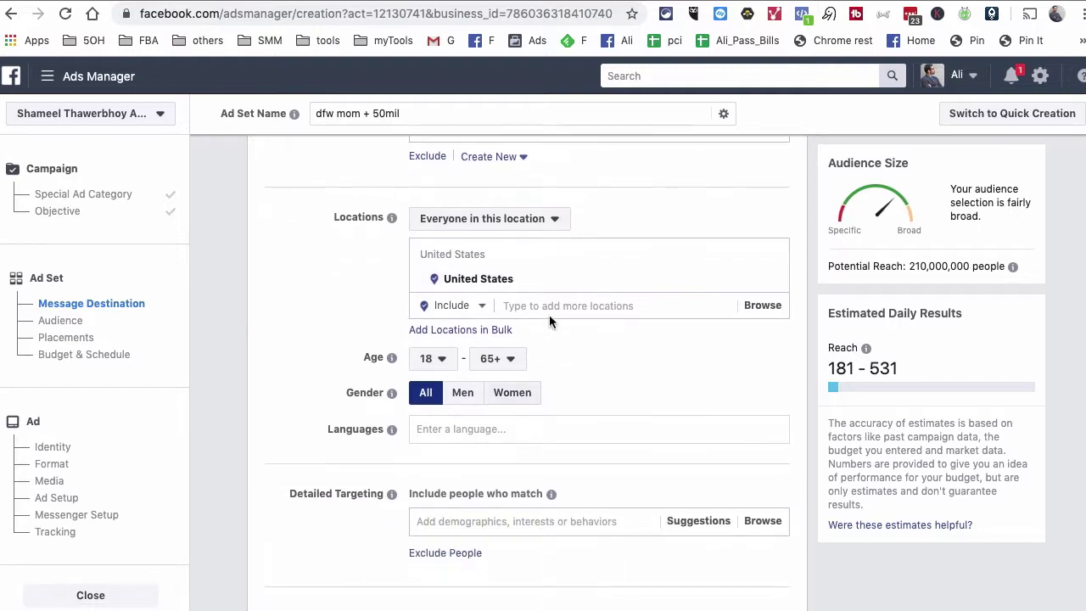
pyautogui.click(547, 305)
pyautogui.write('dallas')
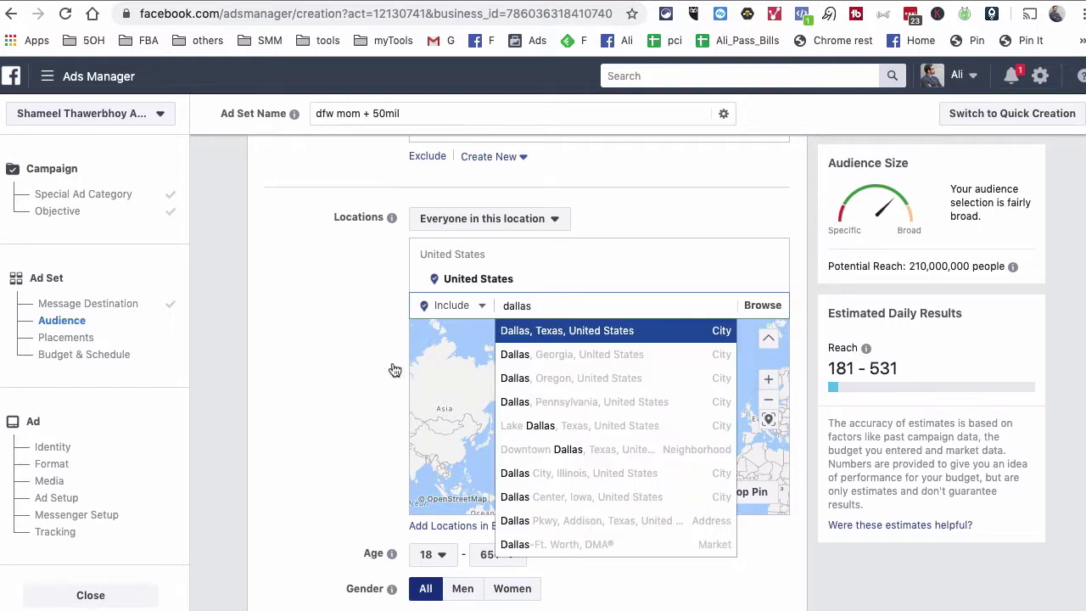
pyautogui.press('Return')
pyautogui.click(566, 280)
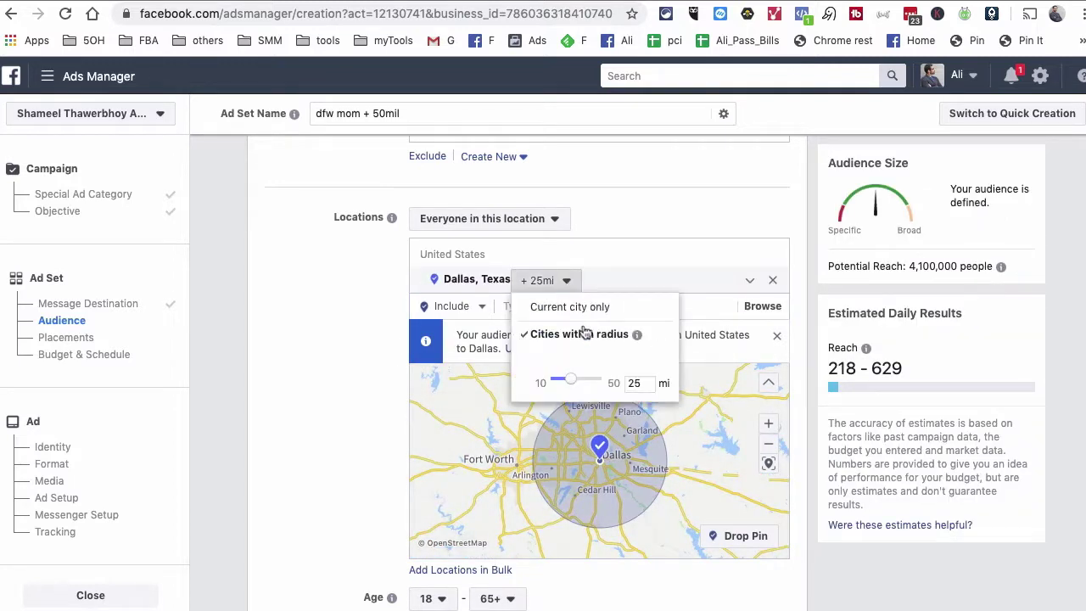
pyautogui.moveTo(577, 383); pyautogui.dragTo(623, 381)
pyautogui.click(323, 368)
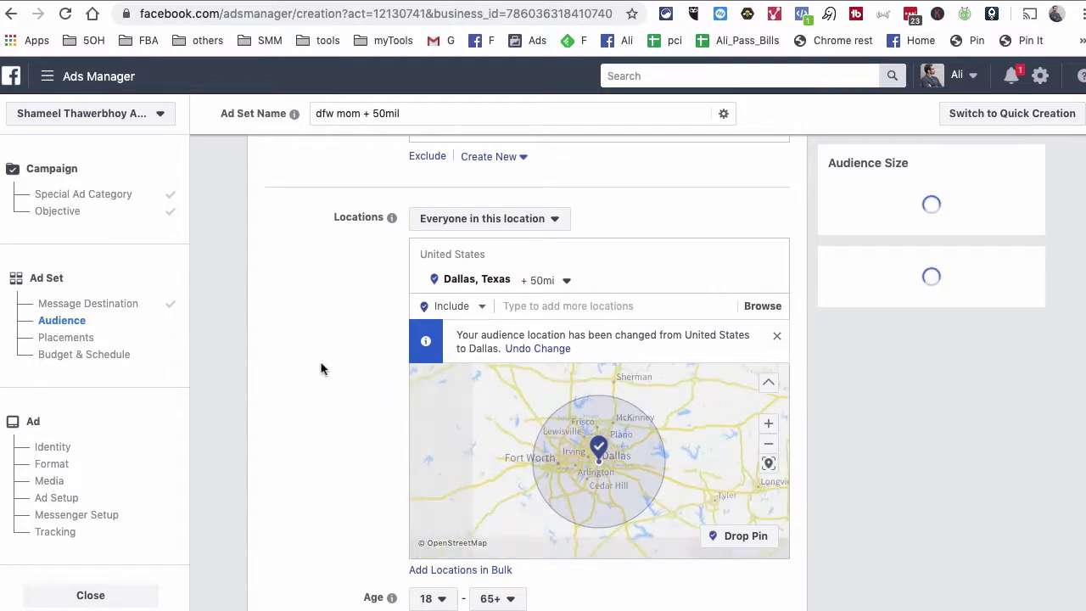
# Limit the audience to women with a minimum age of 26
pyautogui.scroll(-1, 321, 368)
pyautogui.scroll(-3, 321, 369)
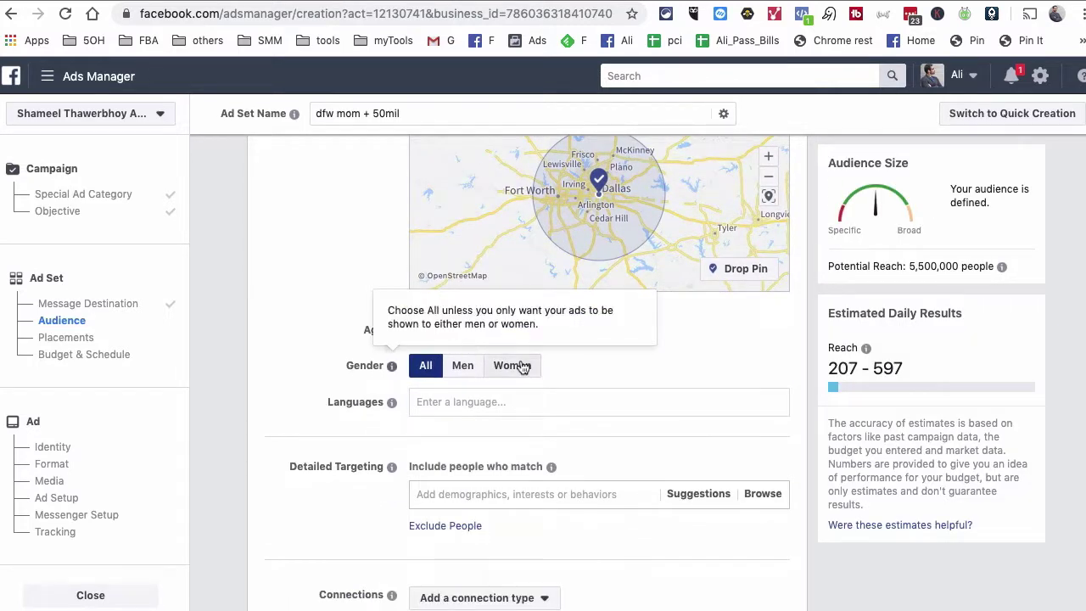
pyautogui.click(526, 369)
pyautogui.click(526, 369)
pyautogui.click(431, 334)
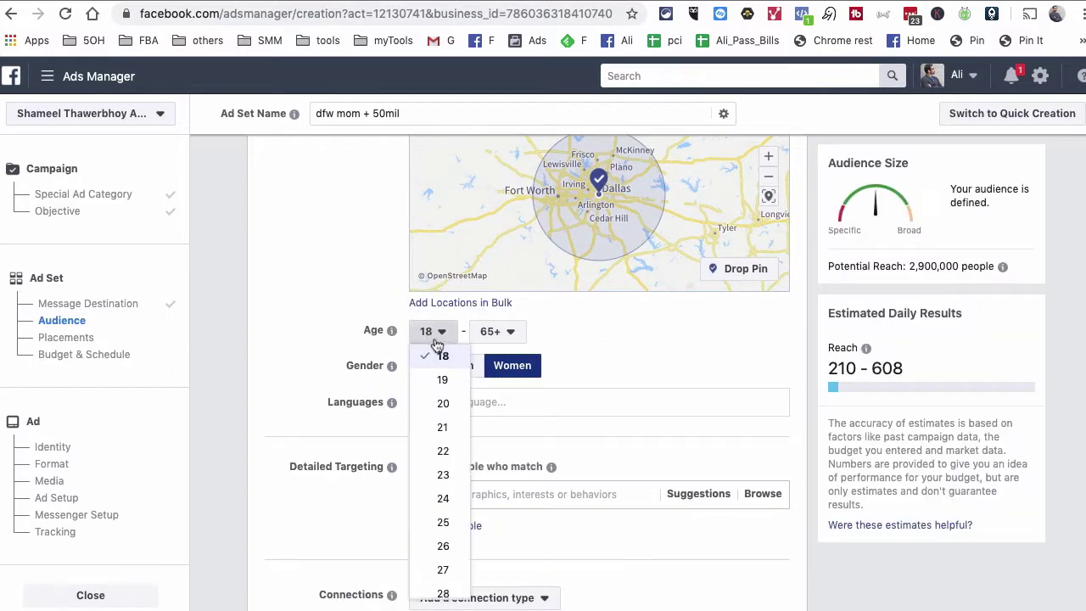
pyautogui.scroll(-2, 445, 452)
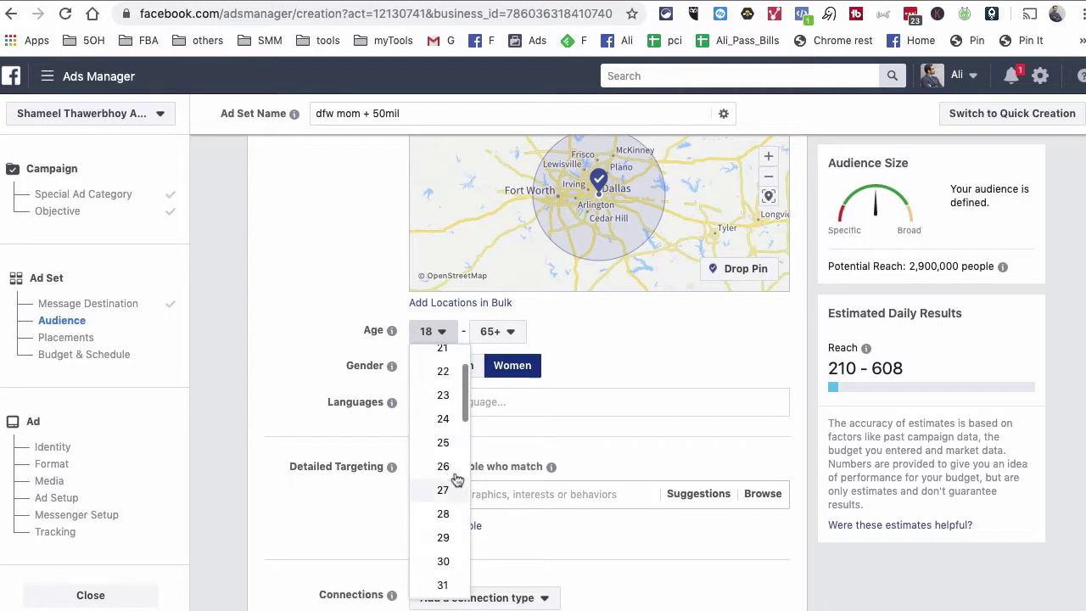
pyautogui.click(451, 463)
# Add the Parents (All) demographic to the audience's detailed targeting
pyautogui.scroll(-4, 399, 343)
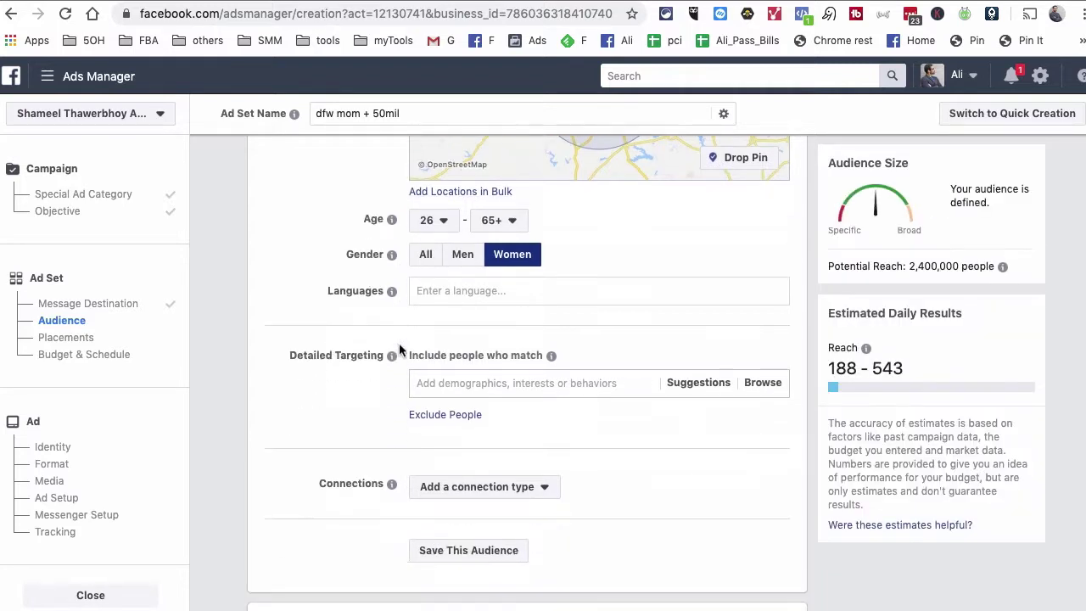
pyautogui.click(607, 250)
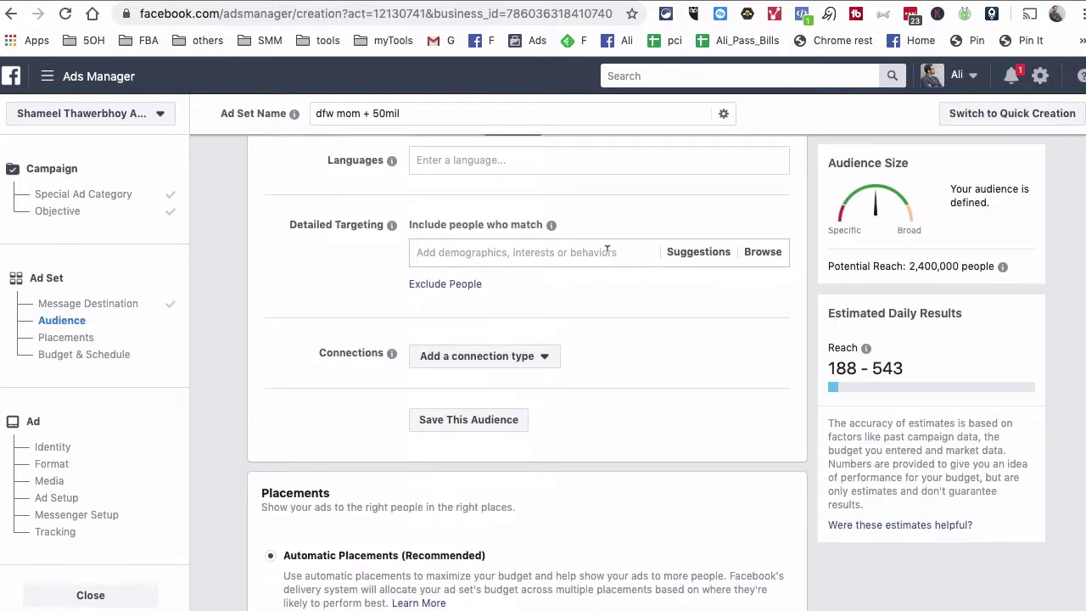
pyautogui.write('parents')
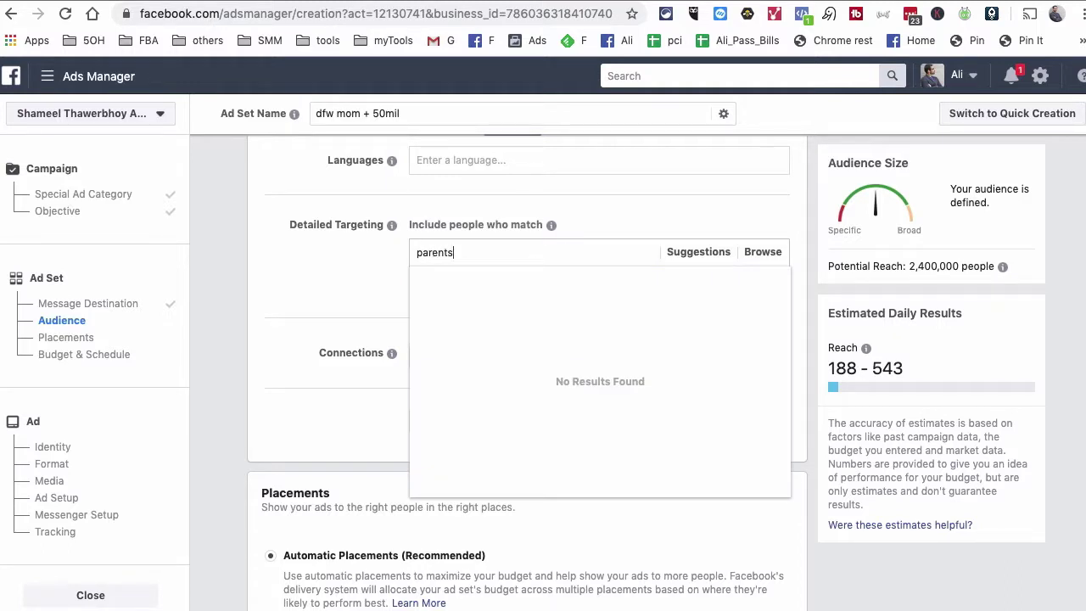
pyautogui.click(513, 283)
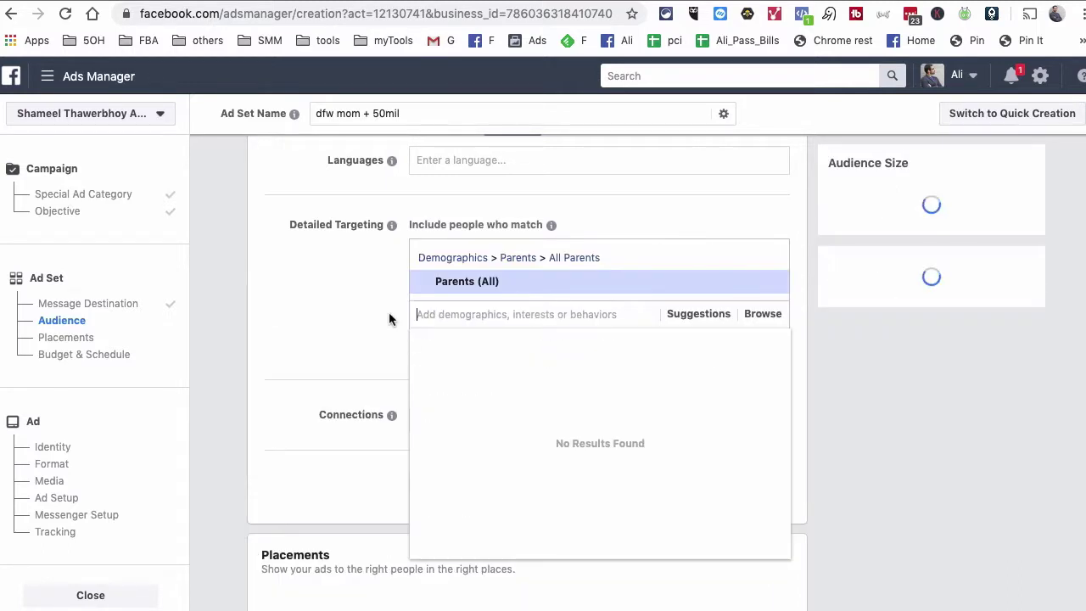
pyautogui.click(332, 317)
pyautogui.scroll(3, 332, 317)
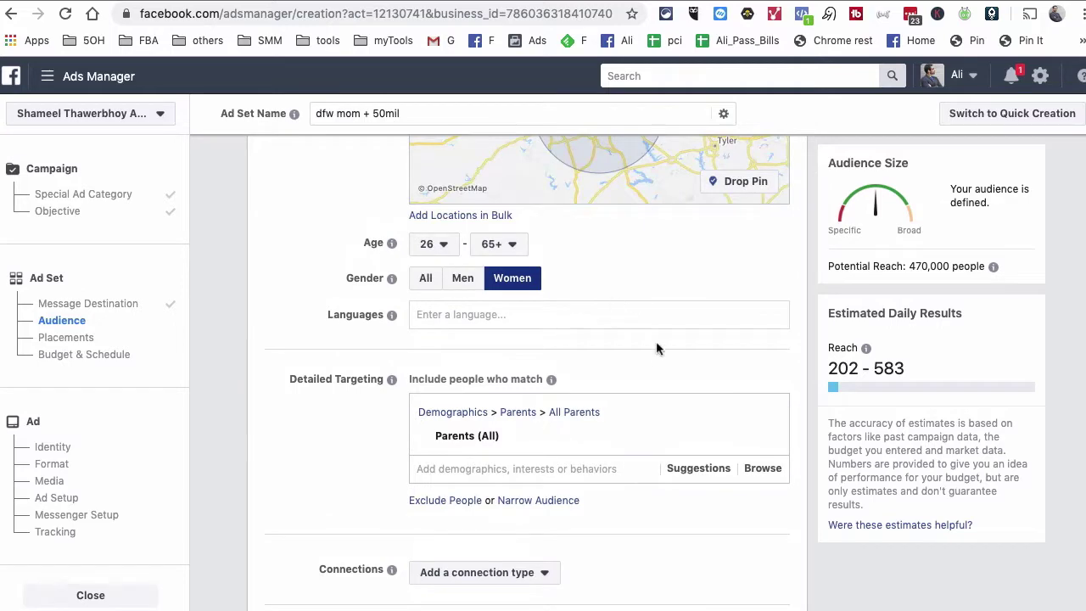
# Add the suggested interests Preschool and Pre-kindergarten to the detailed targeting
pyautogui.scroll(-5, 655, 341)
pyautogui.scroll(3, 656, 341)
pyautogui.moveTo(679, 333)
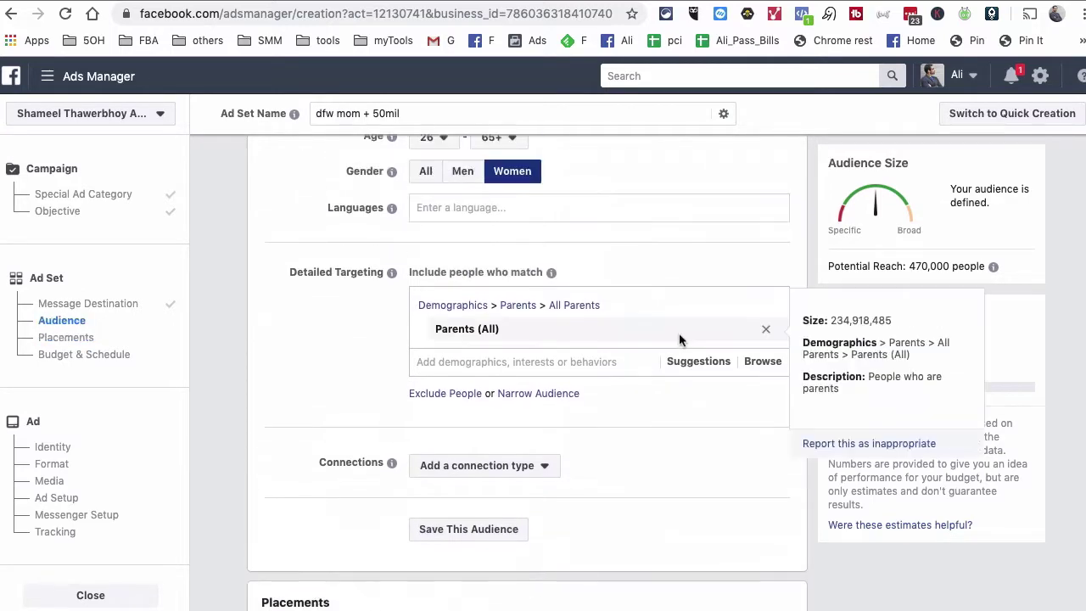
pyautogui.click(692, 360)
pyautogui.scroll(-3, 611, 382)
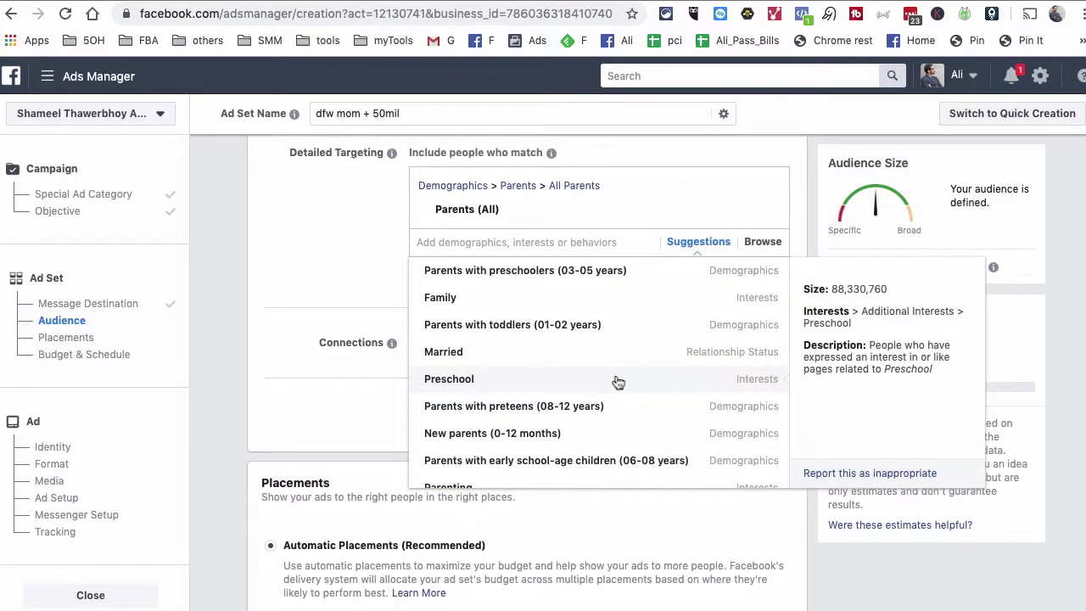
pyautogui.click(592, 383)
pyautogui.moveTo(586, 418)
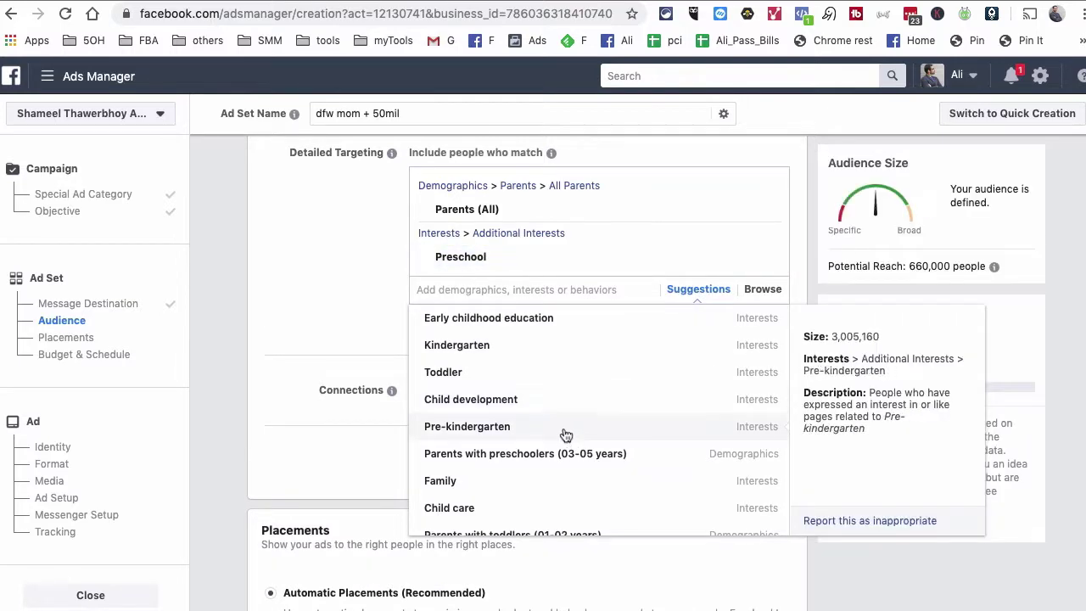
pyautogui.click(566, 429)
# Search for the K12 Inc. and Tutor interests and add both to the detailed targeting
pyautogui.click(575, 312)
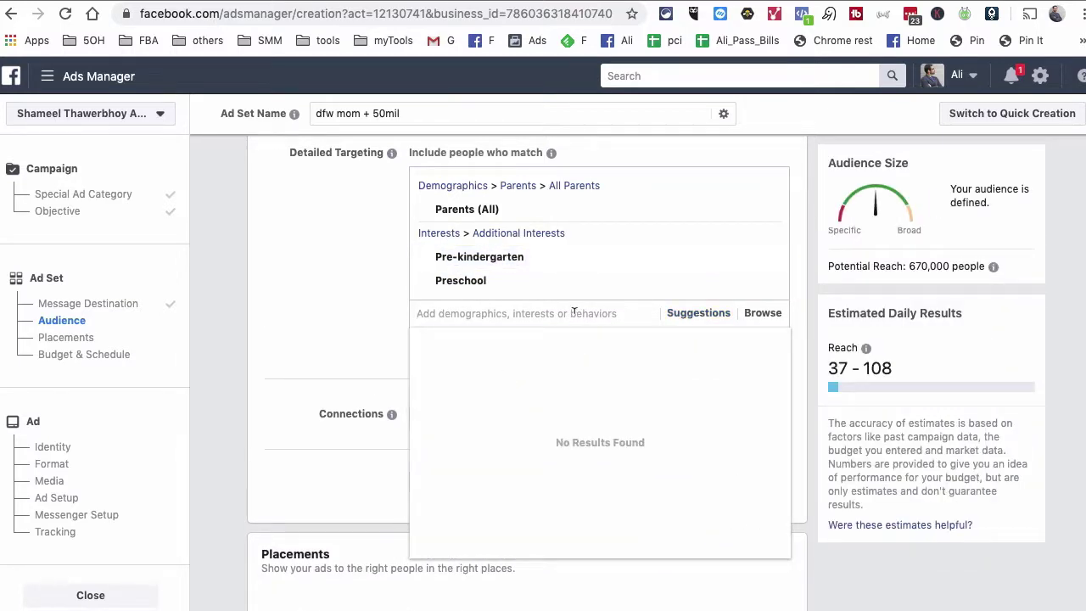
pyautogui.write('k12')
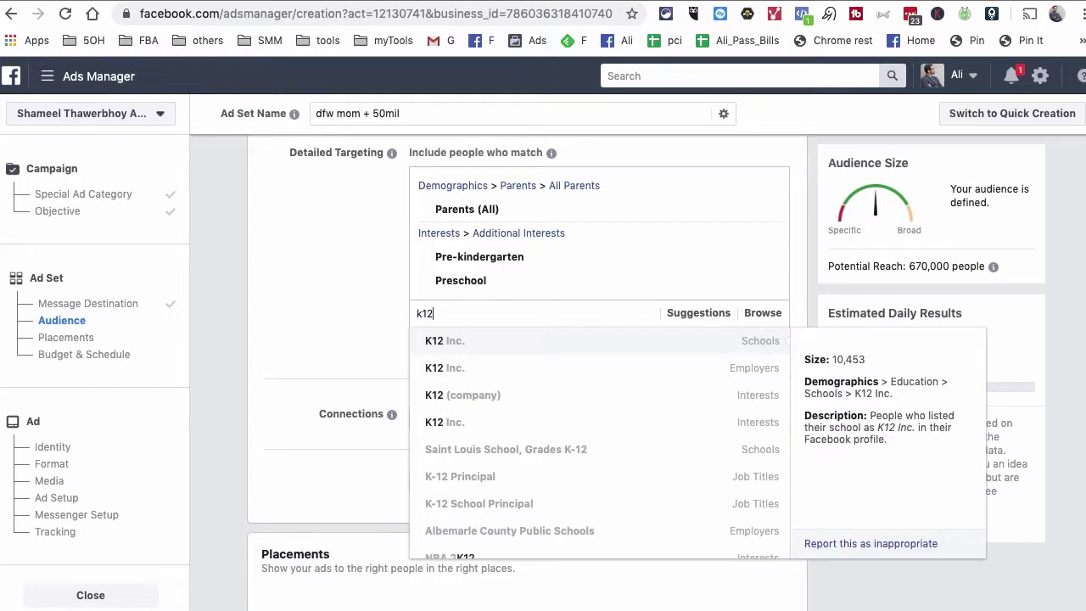
pyautogui.click(620, 424)
pyautogui.click(310, 337)
pyautogui.click(463, 337)
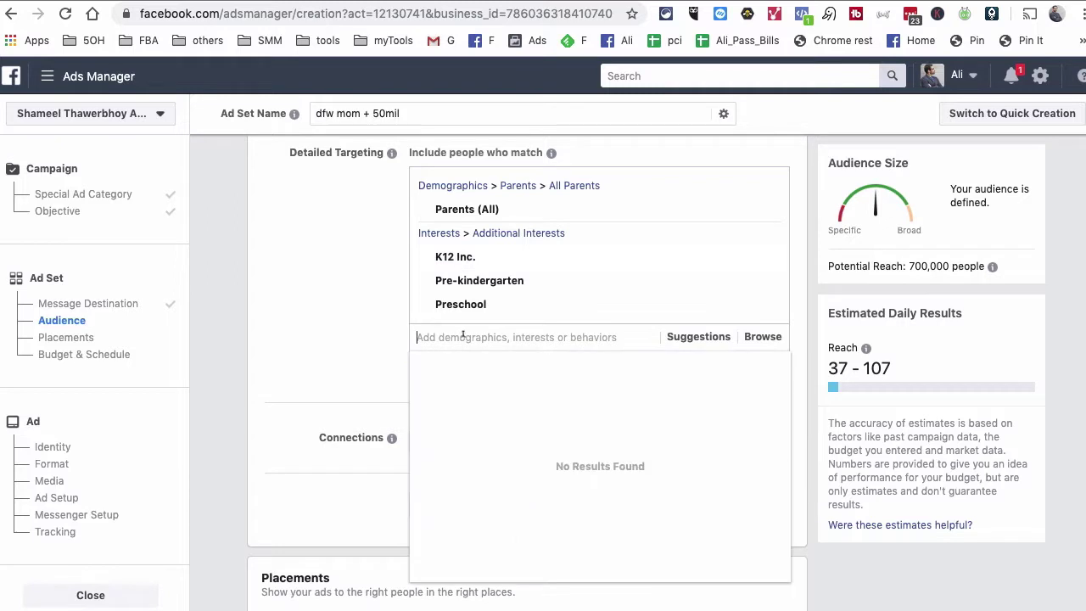
pyautogui.write('tutor')
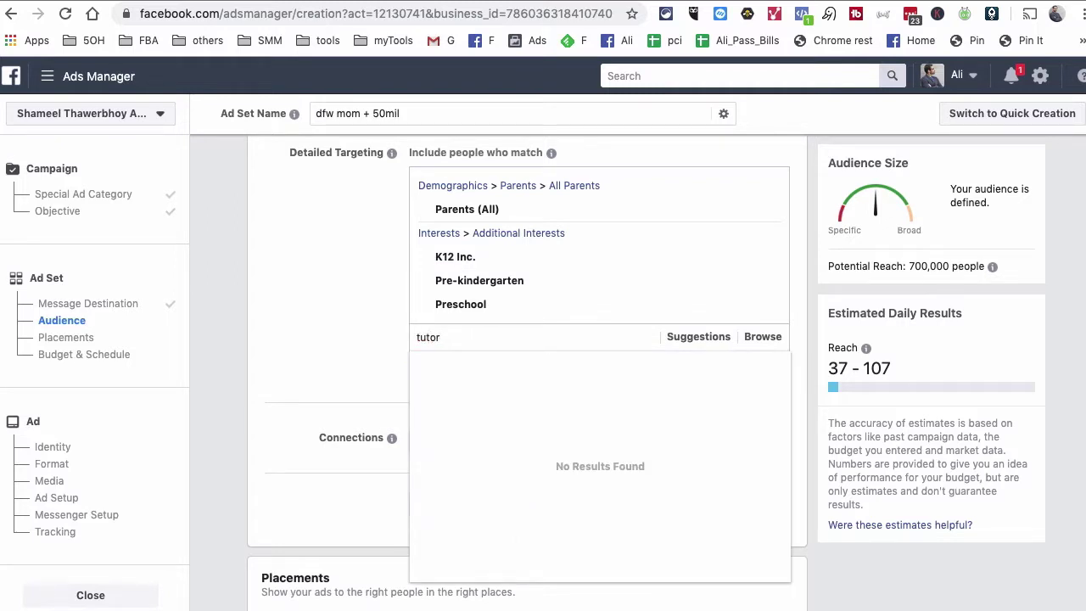
pyautogui.press('BackSpace')
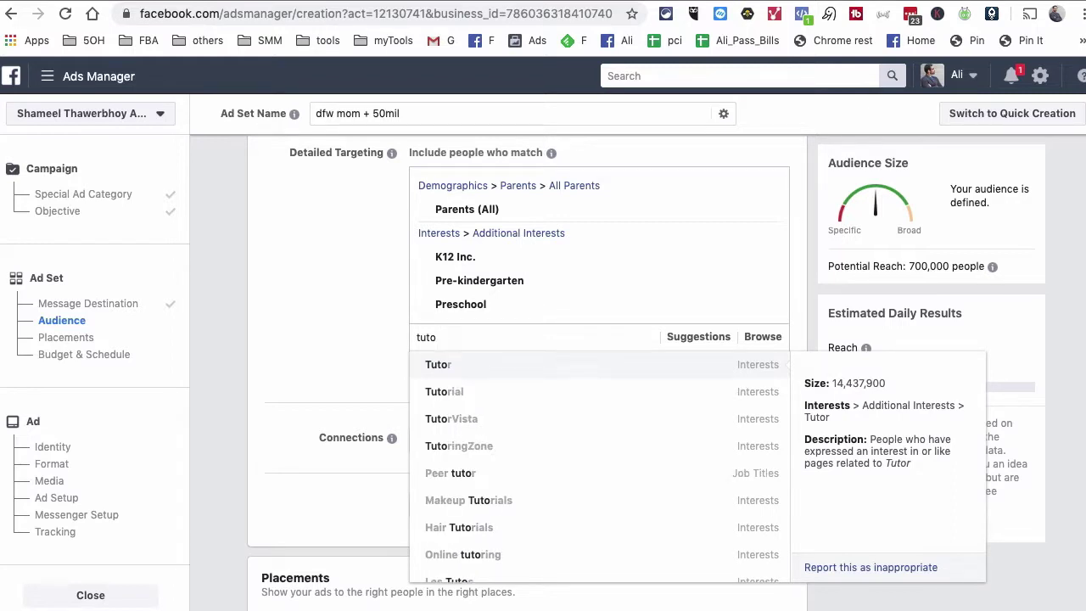
pyautogui.click(480, 367)
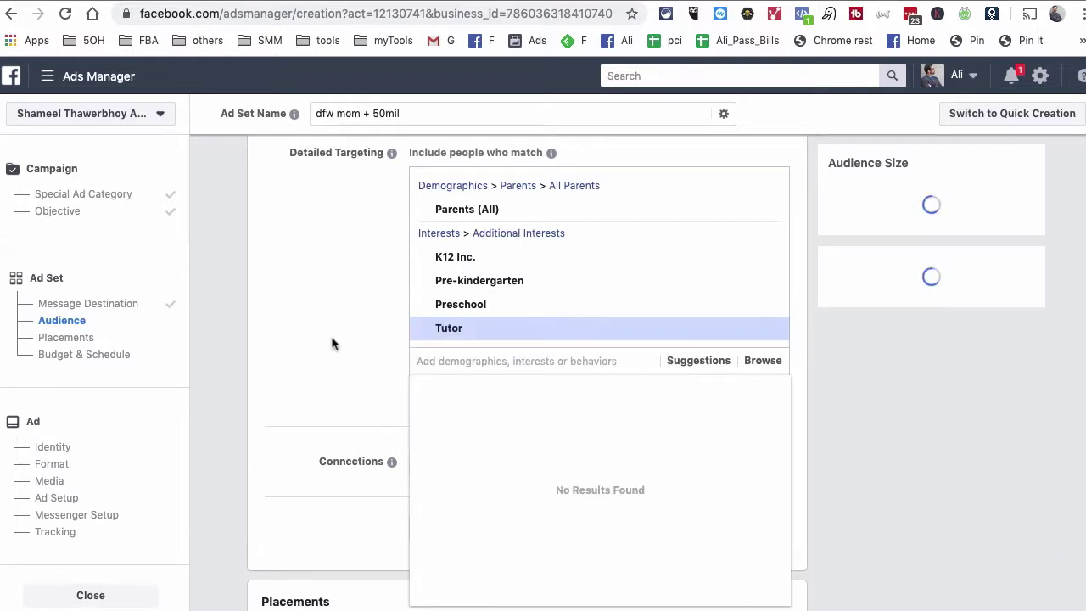
# Switch to manually edited placements and exclude Instagram Feed, Facebook Marketplace and all Stories placements
pyautogui.scroll(-2, 324, 357)
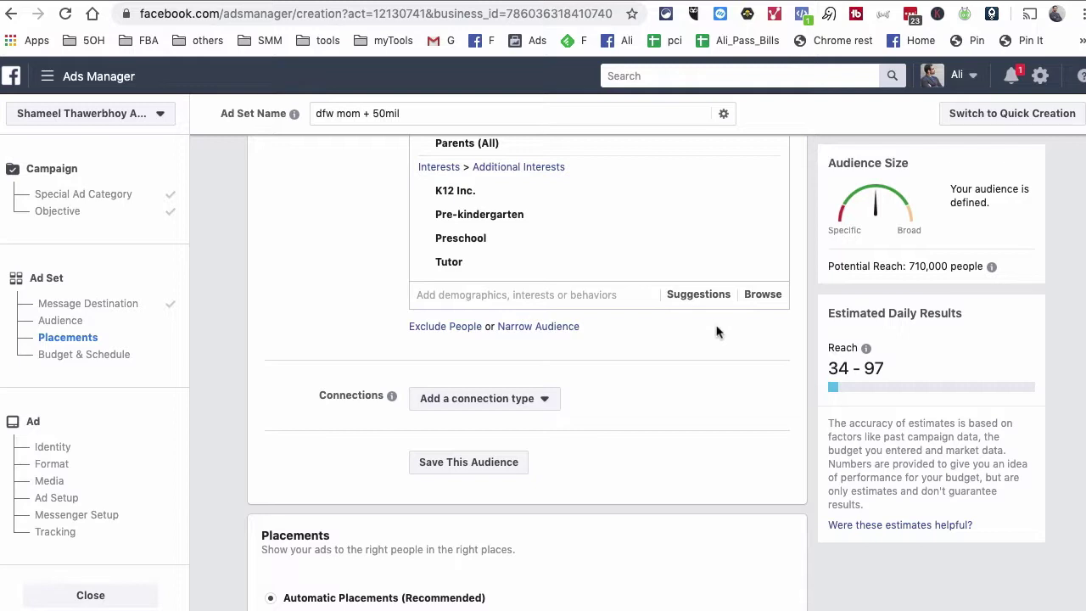
pyautogui.scroll(-5, 735, 333)
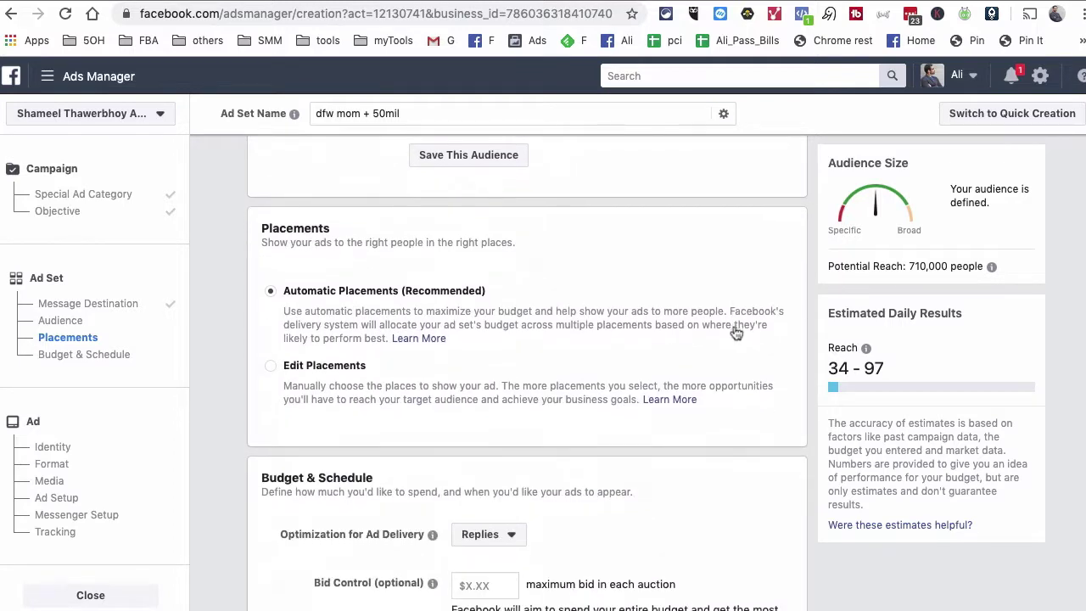
pyautogui.scroll(-2, 735, 333)
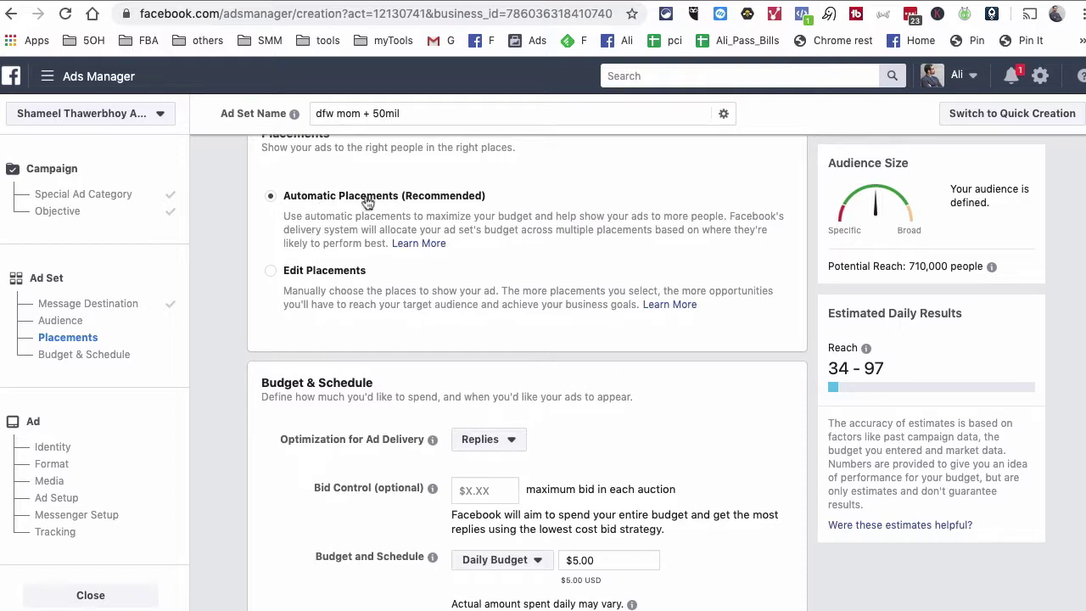
pyautogui.click(349, 271)
pyautogui.scroll(-2, 540, 397)
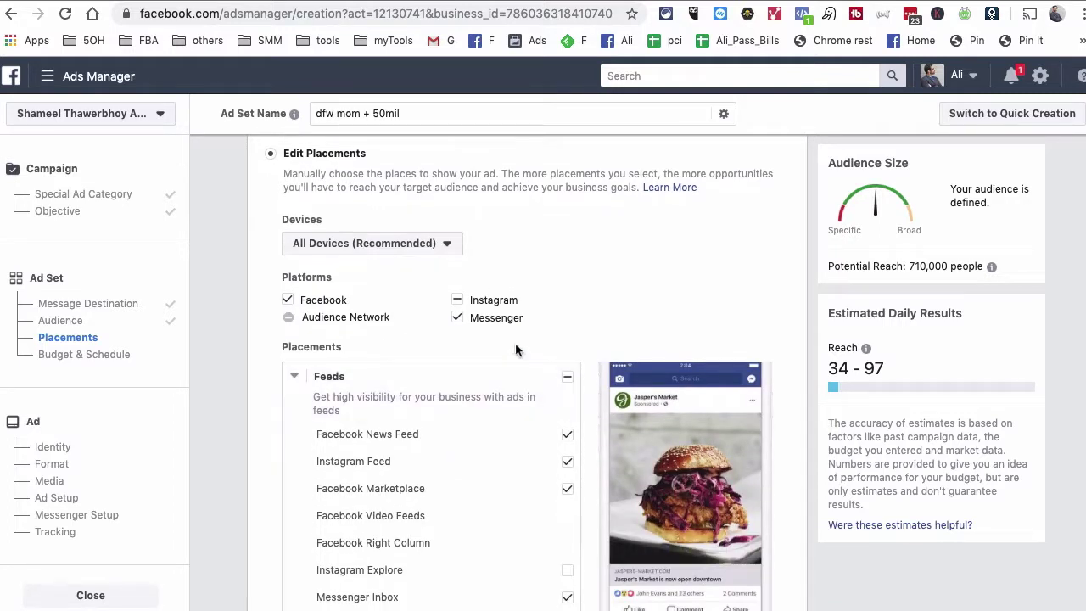
pyautogui.scroll(-1, 479, 432)
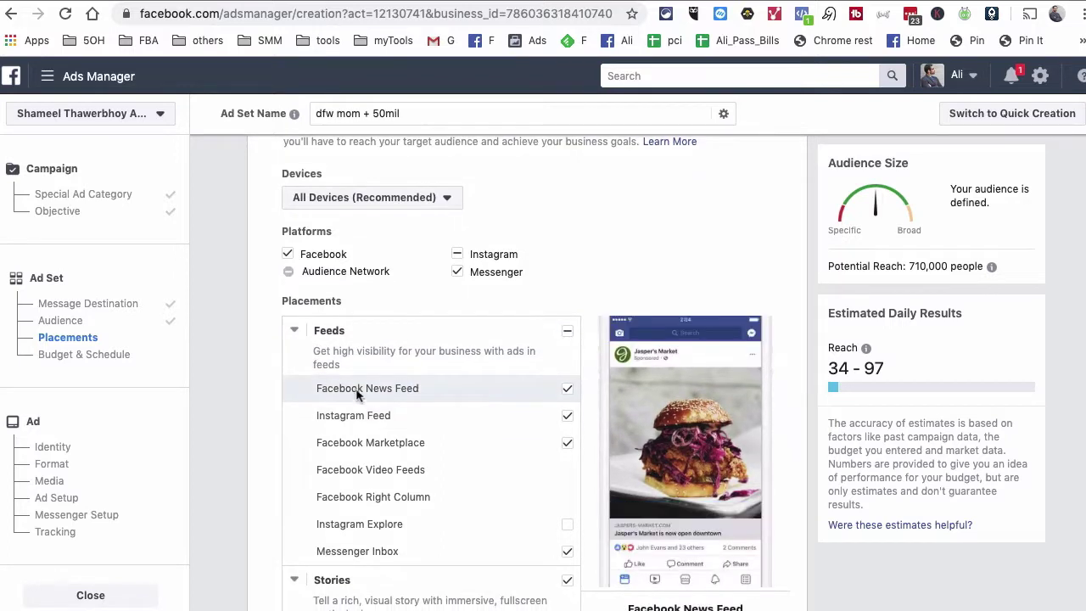
pyautogui.click(566, 416)
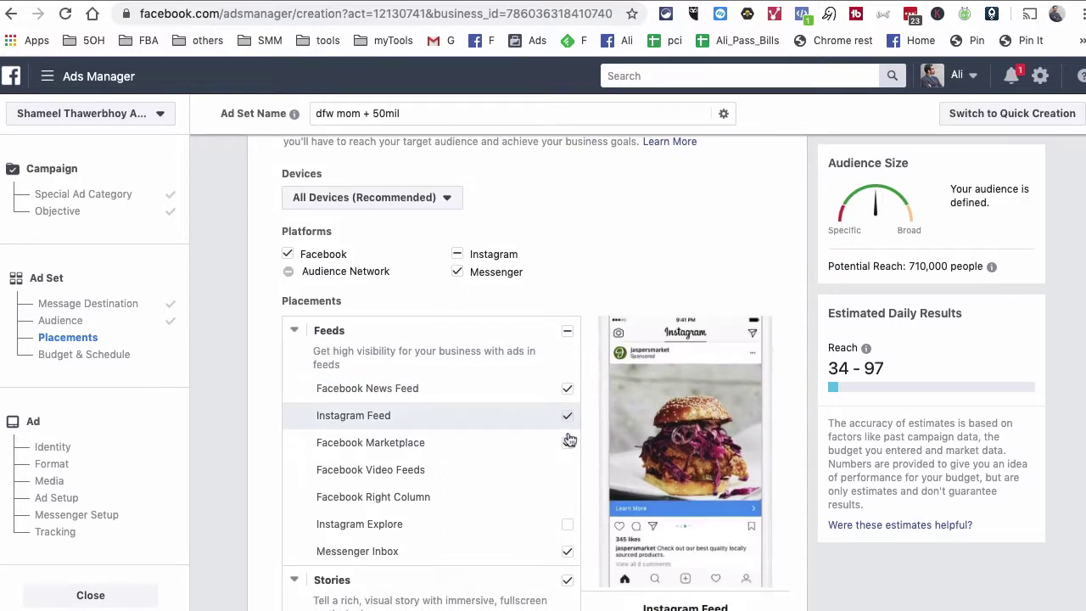
pyautogui.click(567, 441)
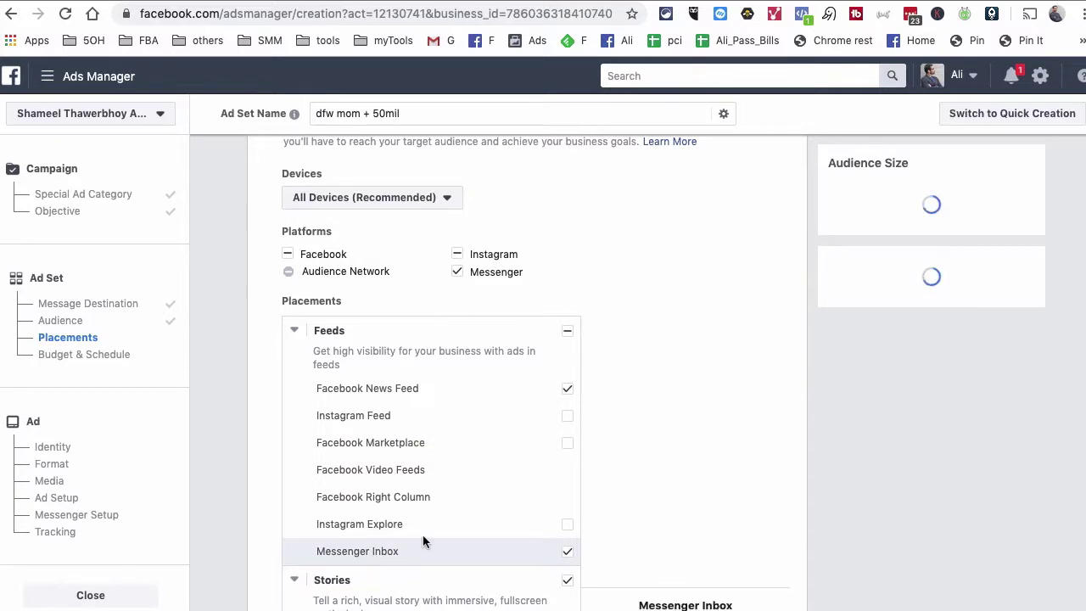
pyautogui.scroll(-3, 424, 539)
pyautogui.scroll(-9, 420, 501)
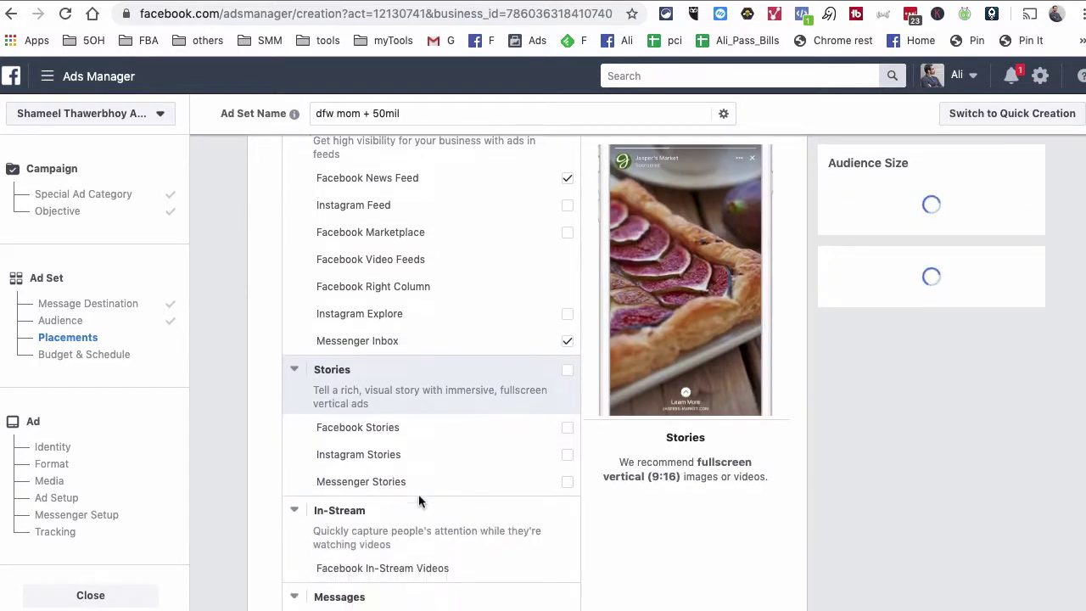
# Review the selected platforms and the Feeds, Stories, In-Stream, Messages, In-Article and Apps and Sites placements
pyautogui.scroll(6, 418, 494)
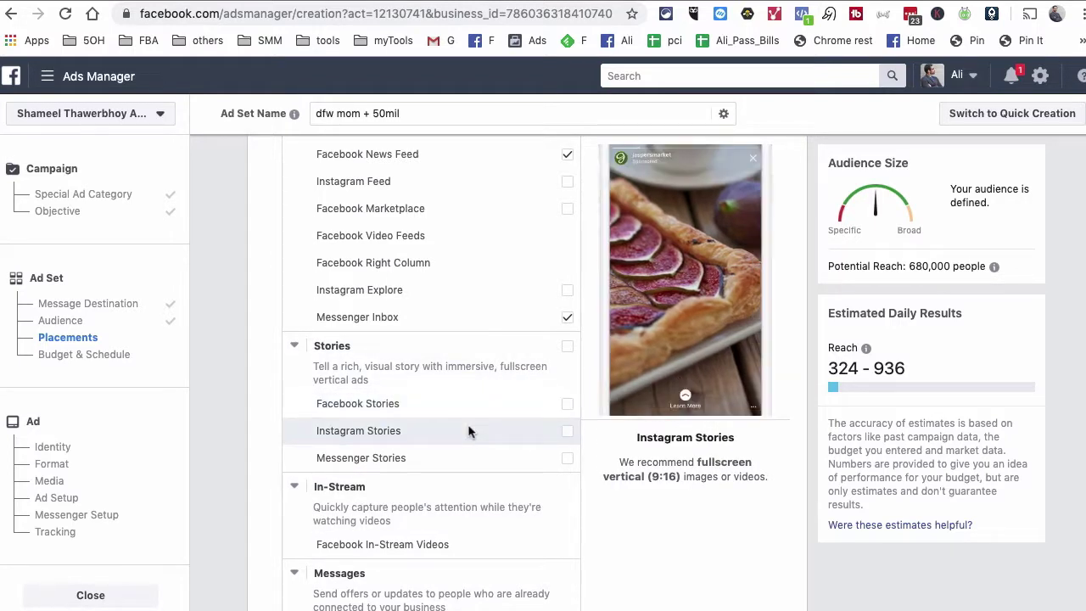
pyautogui.scroll(5, 468, 432)
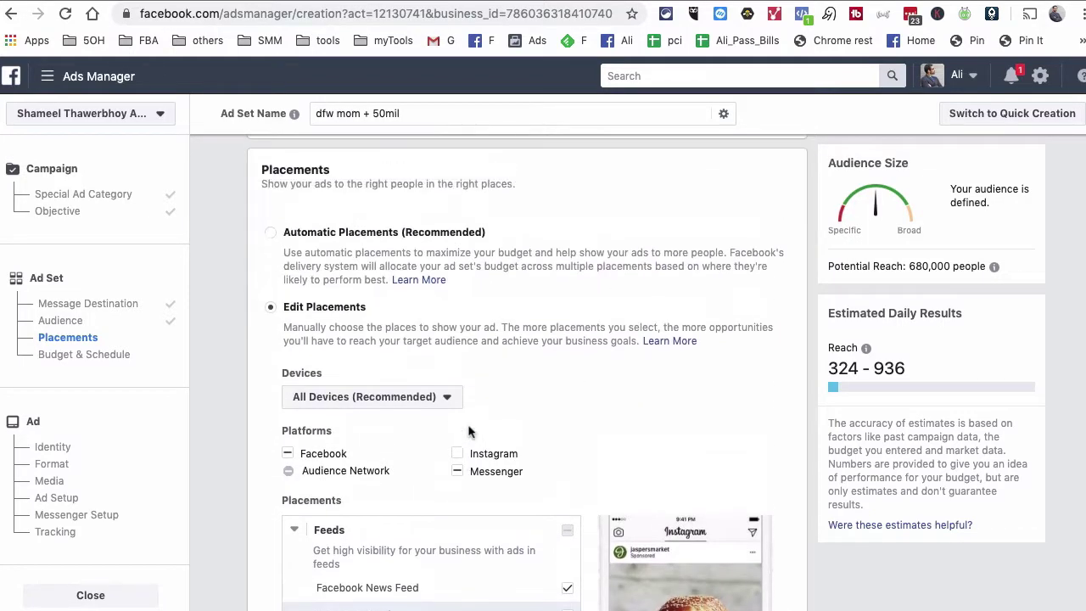
pyautogui.scroll(-2, 467, 431)
pyautogui.scroll(2, 465, 432)
pyautogui.scroll(-10, 466, 430)
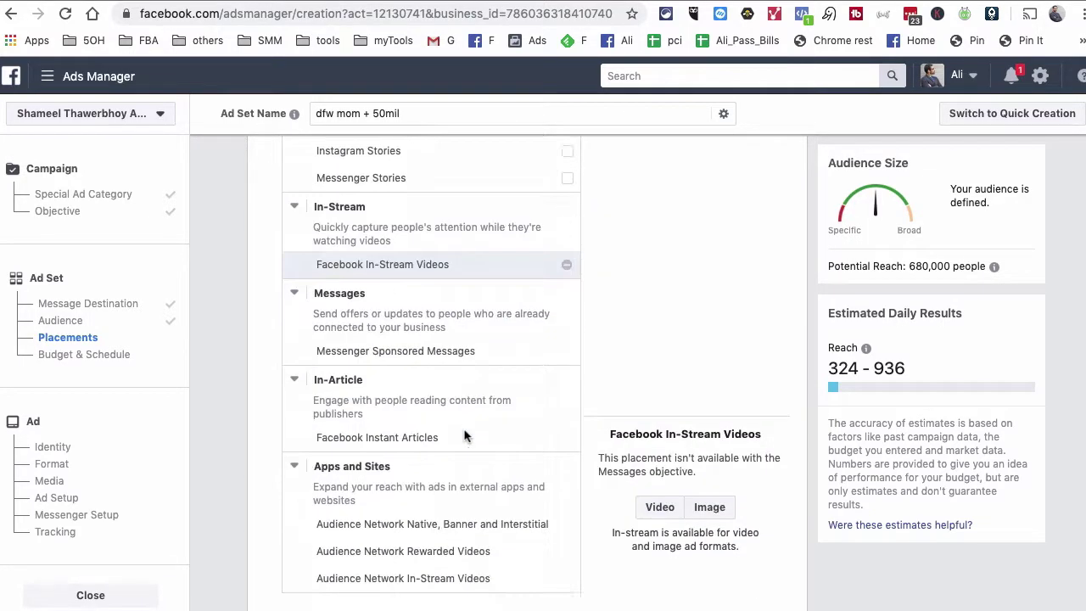
pyautogui.scroll(5, 466, 427)
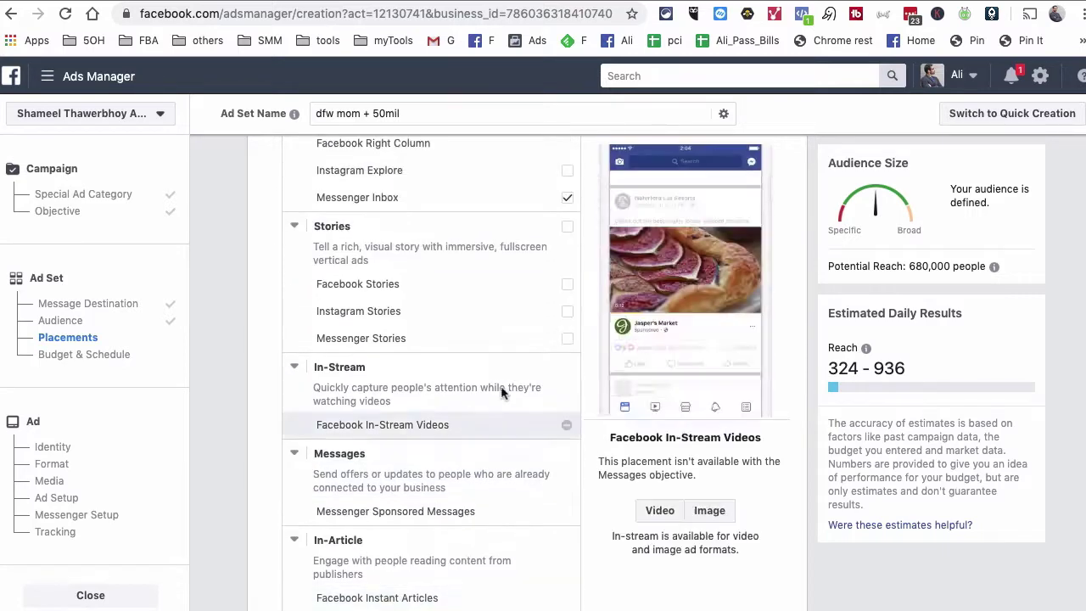
pyautogui.scroll(2, 395, 306)
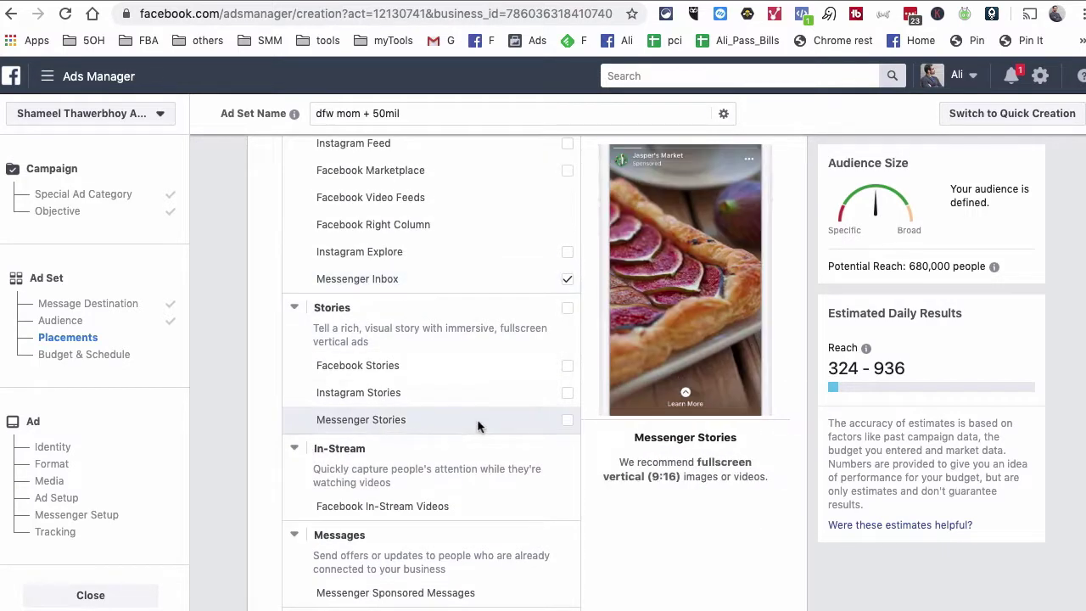
# Review the ad set's Budget & Schedule settings, including the optimization options for ad delivery, the daily budget and the delivery type
pyautogui.scroll(2, 489, 380)
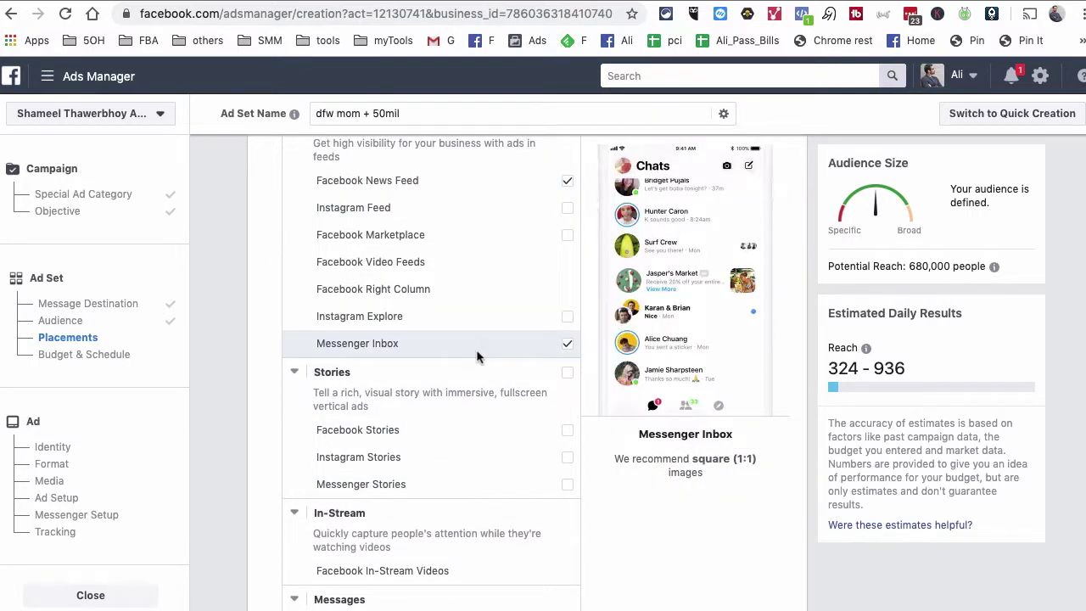
pyautogui.scroll(-10, 609, 442)
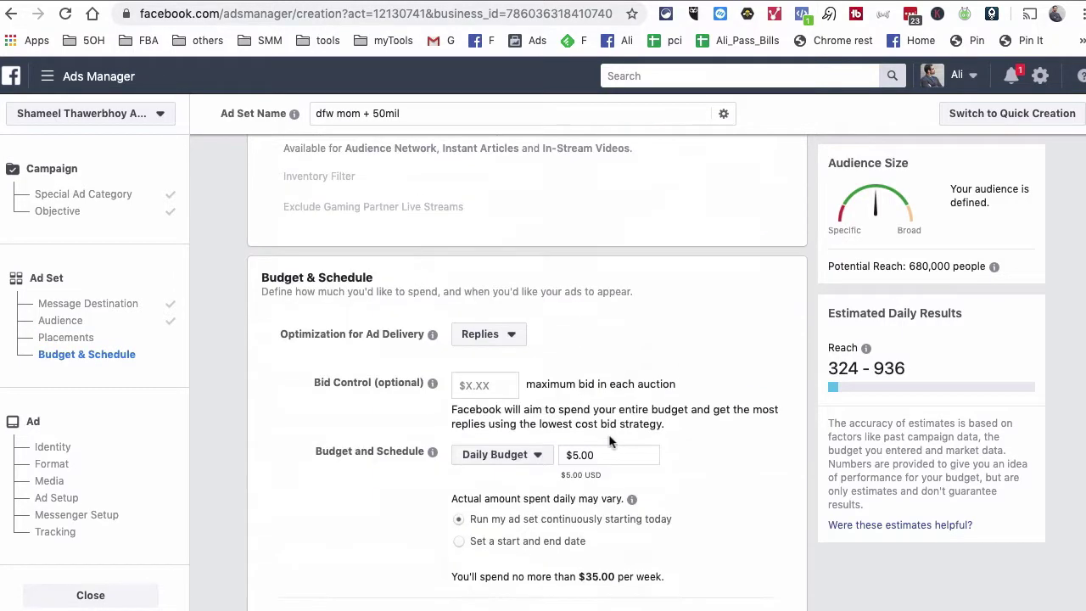
pyautogui.click(514, 325)
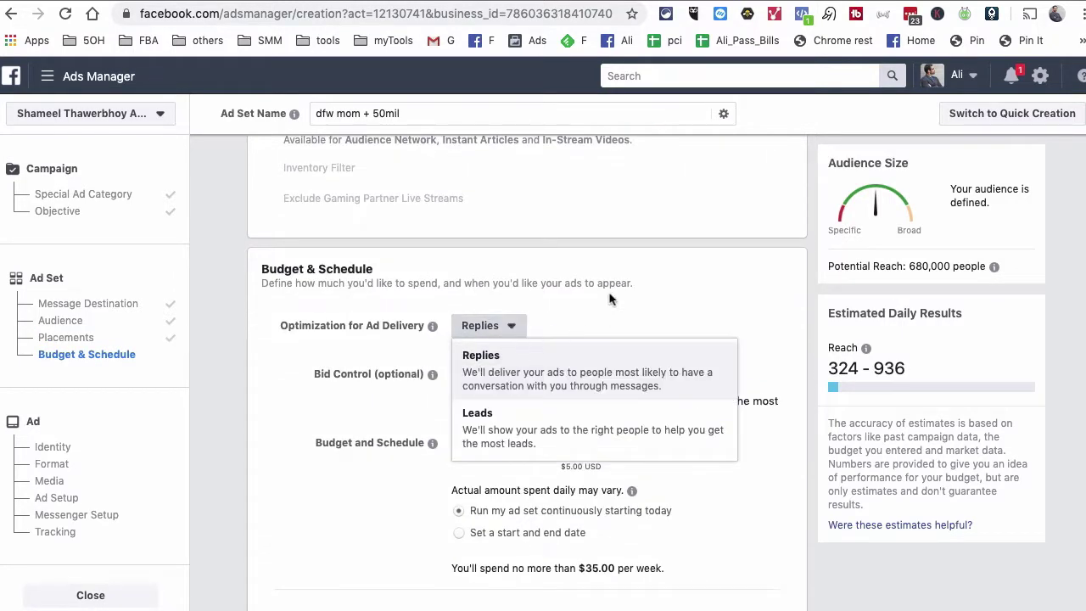
pyautogui.click(514, 325)
pyautogui.doubleClick(626, 438)
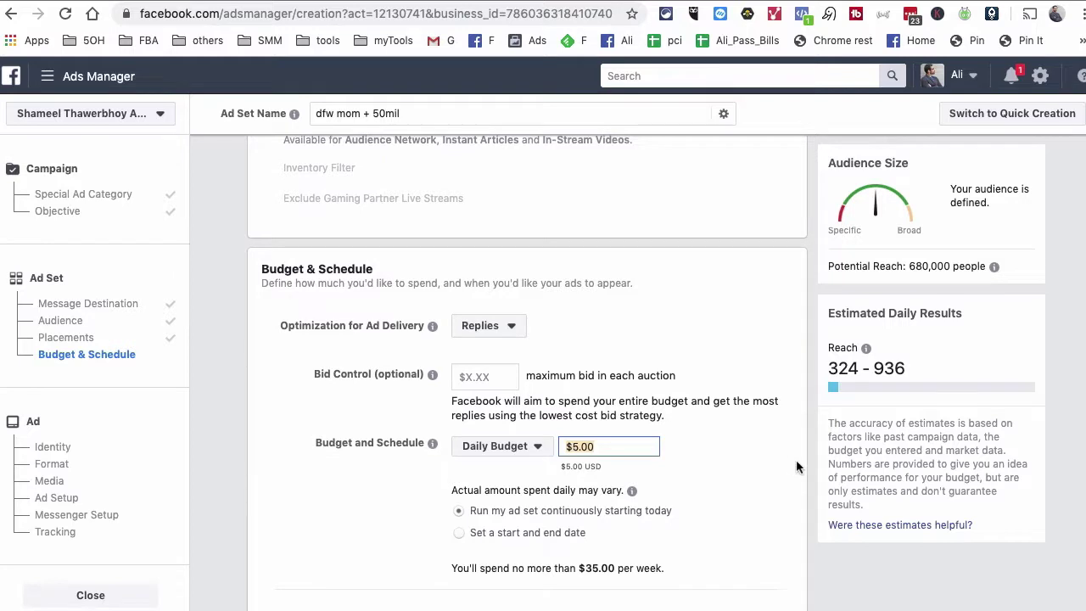
pyautogui.scroll(-3, 632, 454)
pyautogui.scroll(-5, 638, 445)
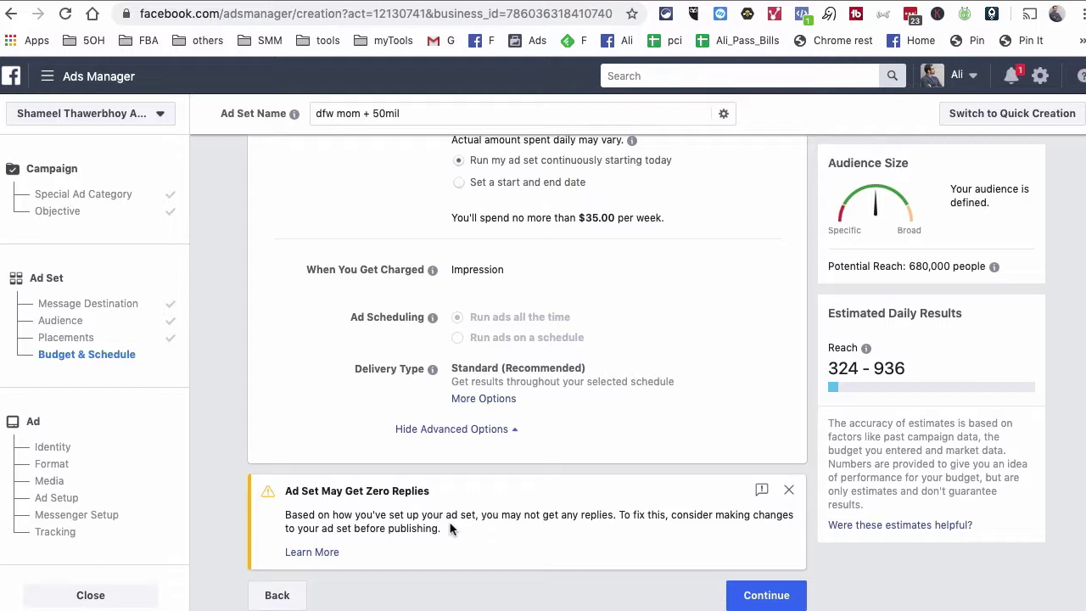
# Try a daily budget of $100 for the ad set and recheck the zero-replies warning below the schedule settings
pyautogui.click(552, 530)
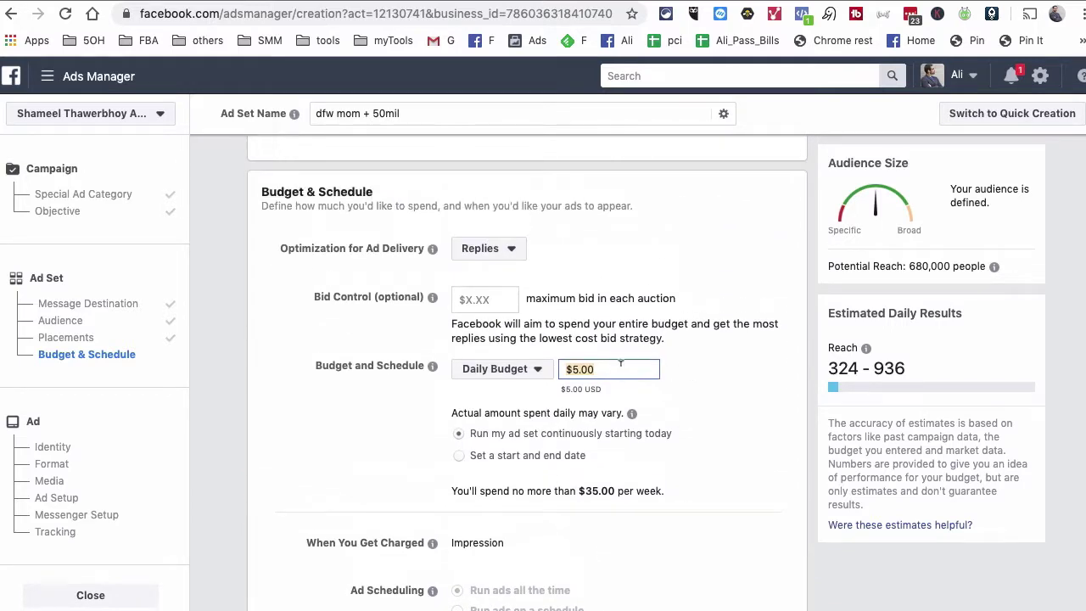
pyautogui.write('100')
pyautogui.click(712, 378)
pyautogui.scroll(-3, 713, 382)
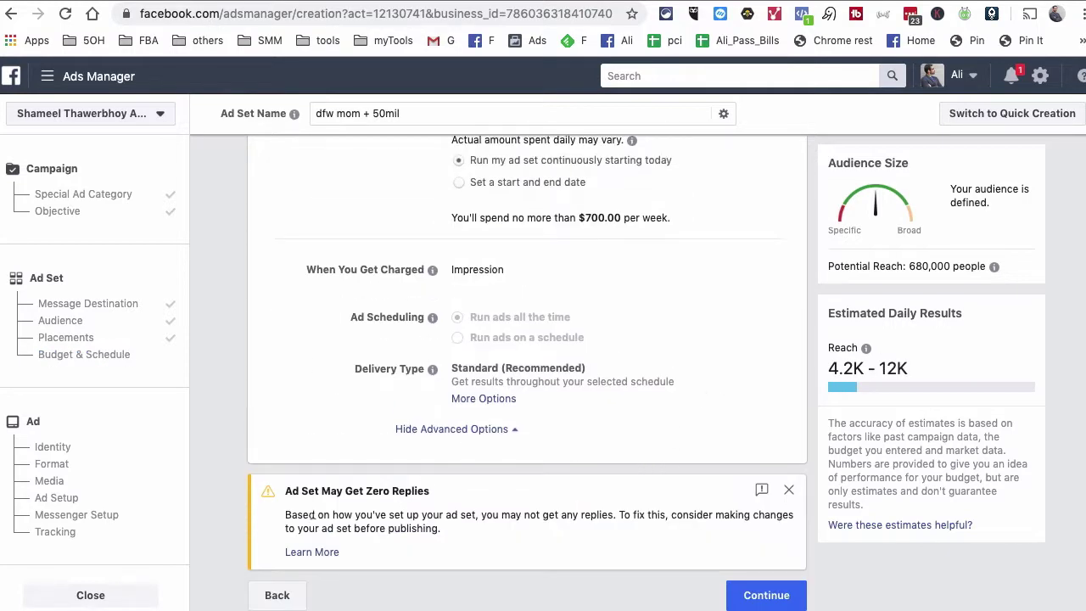
pyautogui.scroll(3, 670, 535)
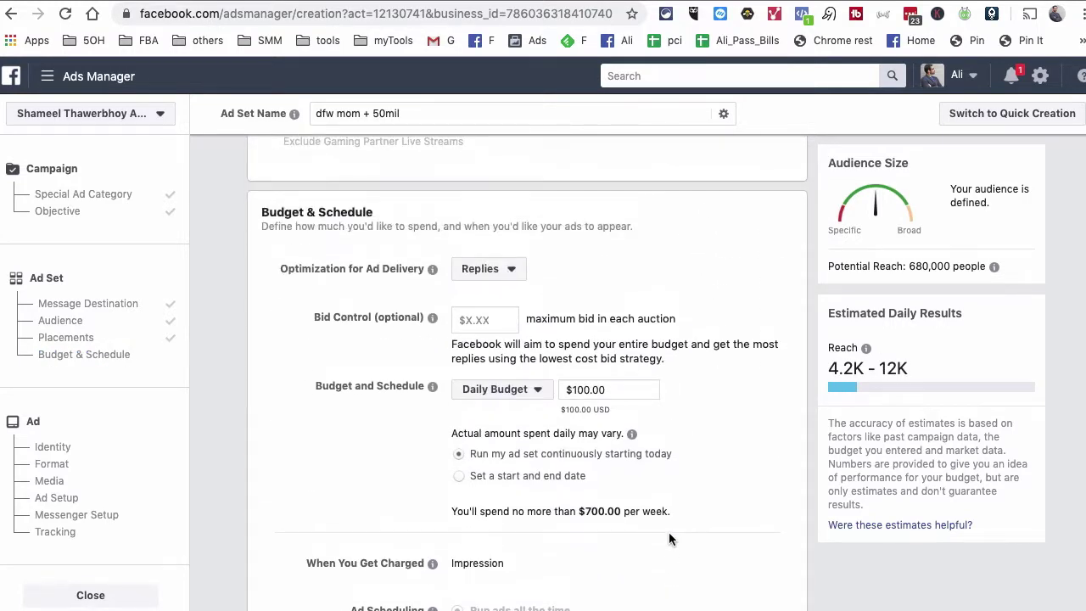
pyautogui.scroll(-3, 669, 530)
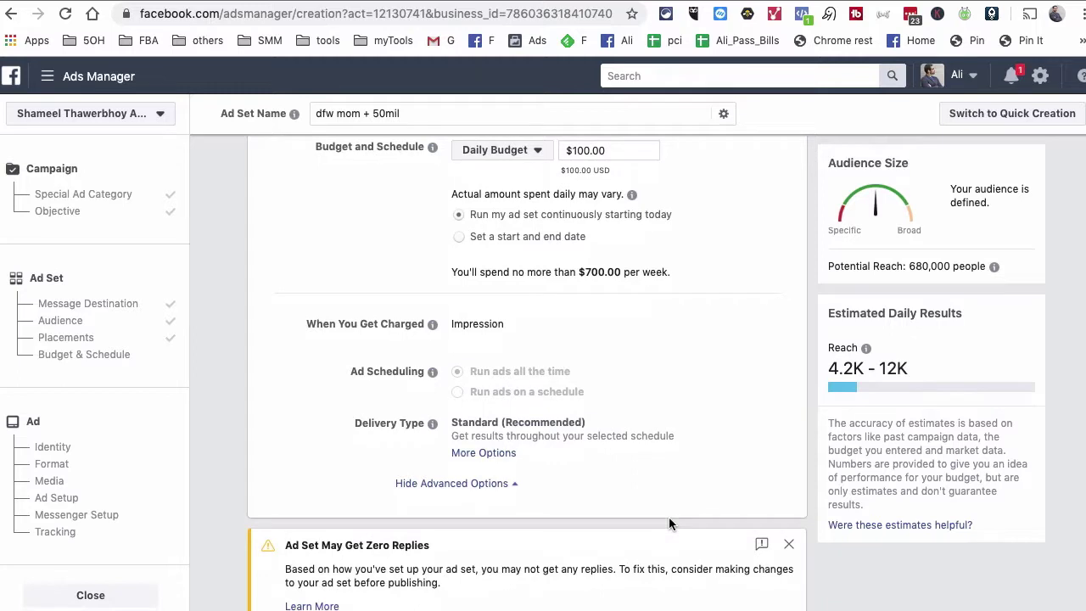
pyautogui.scroll(3, 669, 519)
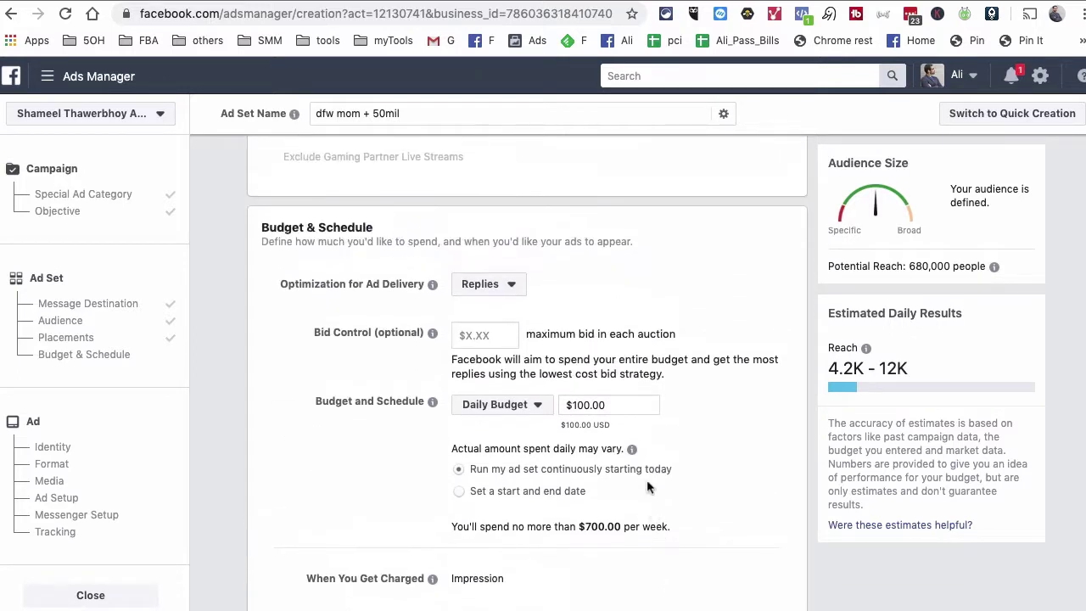
# Set the ad set's daily budget to $5.00 and continue to the ad creation page
pyautogui.click(633, 399)
pyautogui.tripleClick(633, 394)
pyautogui.write('5')
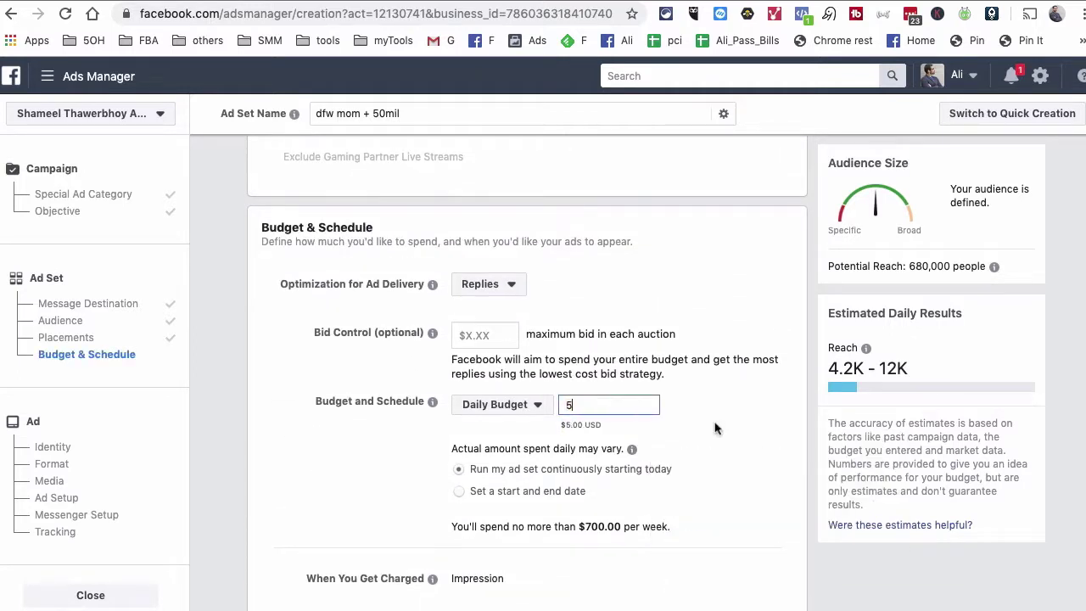
pyautogui.scroll(-3, 743, 429)
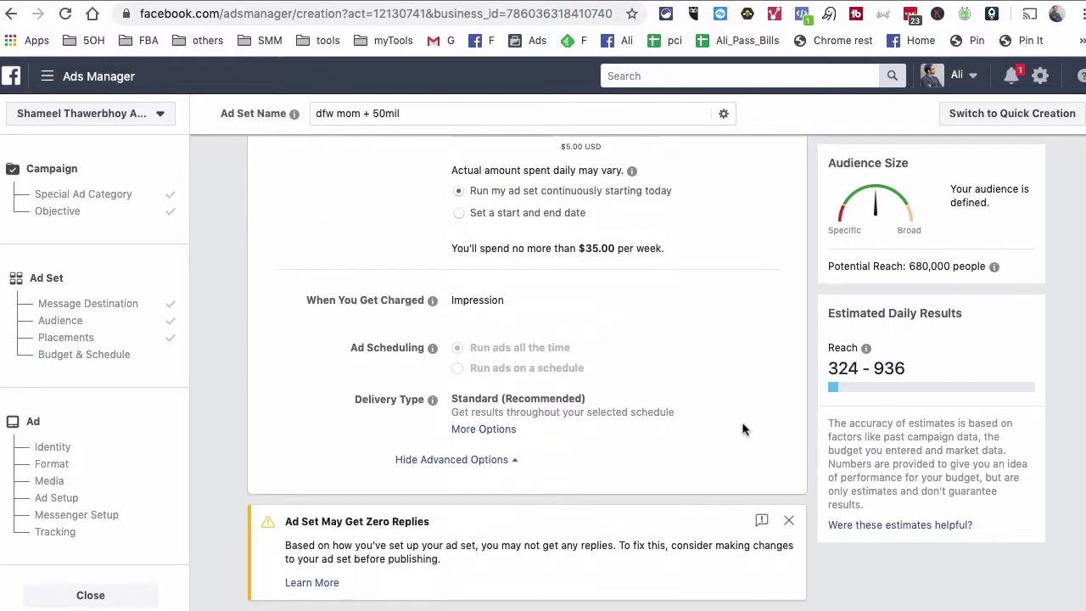
pyautogui.scroll(-1, 744, 429)
pyautogui.scroll(-1, 742, 430)
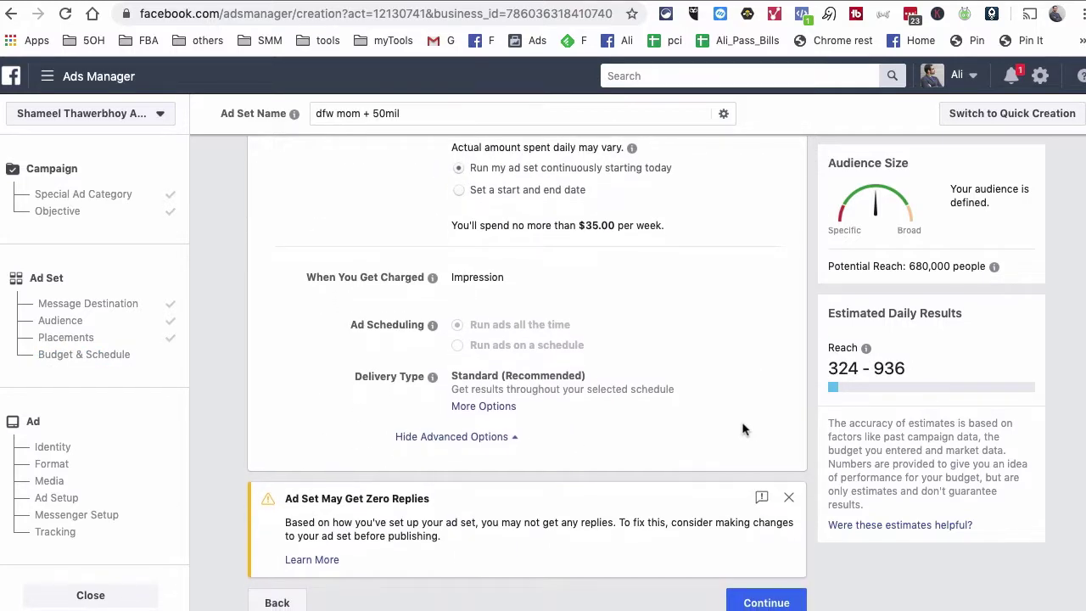
pyautogui.click(766, 594)
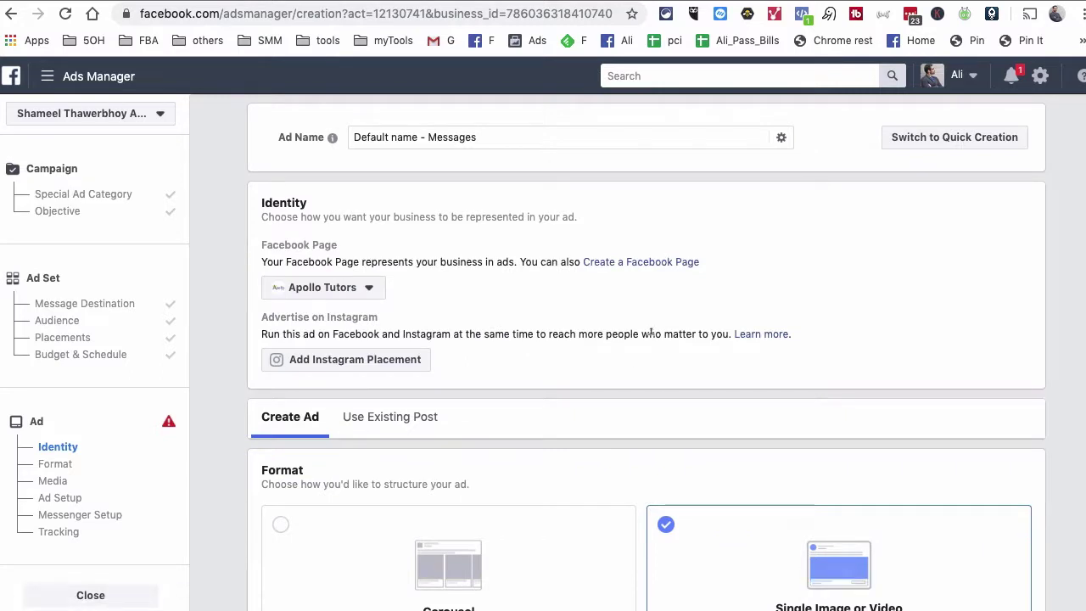
# Choose Apollo Tutors as the ad's Facebook Page and check the Instagram placement option without adding it
pyautogui.click(371, 289)
pyautogui.click(396, 512)
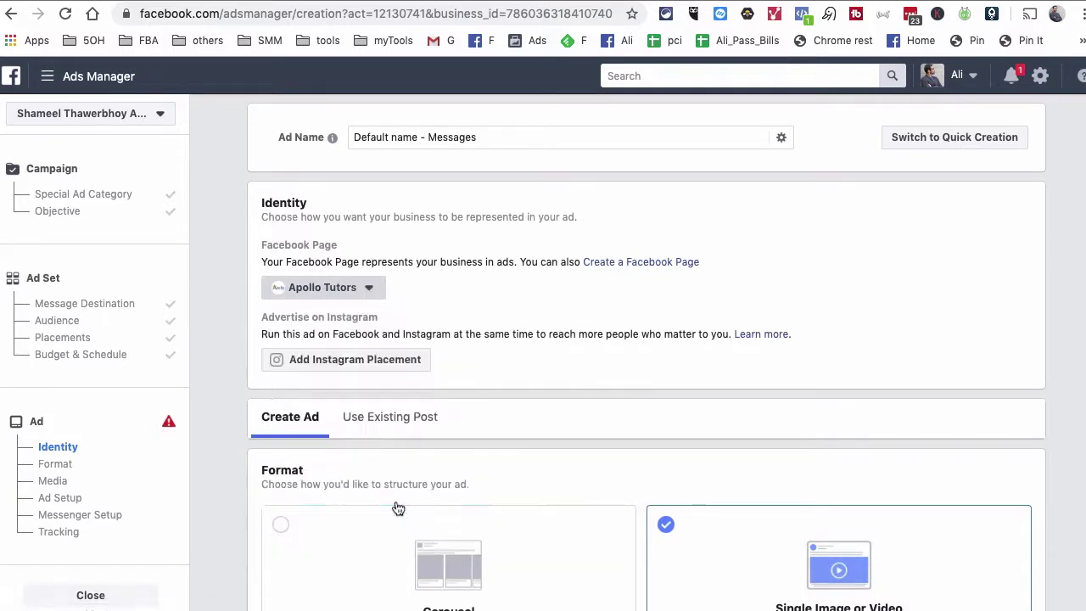
pyautogui.scroll(-2, 534, 342)
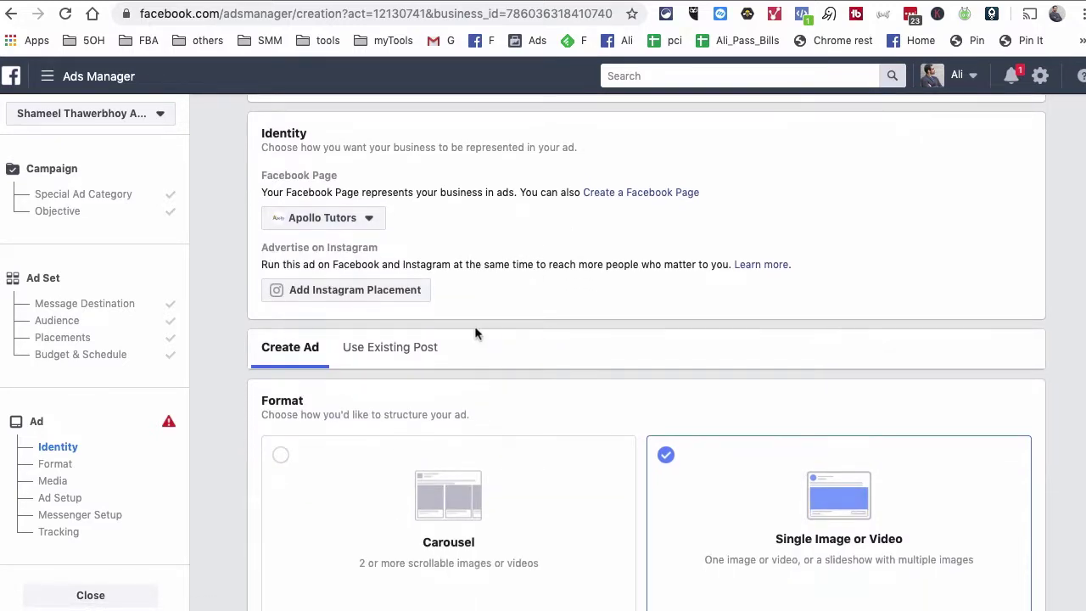
pyautogui.click(393, 293)
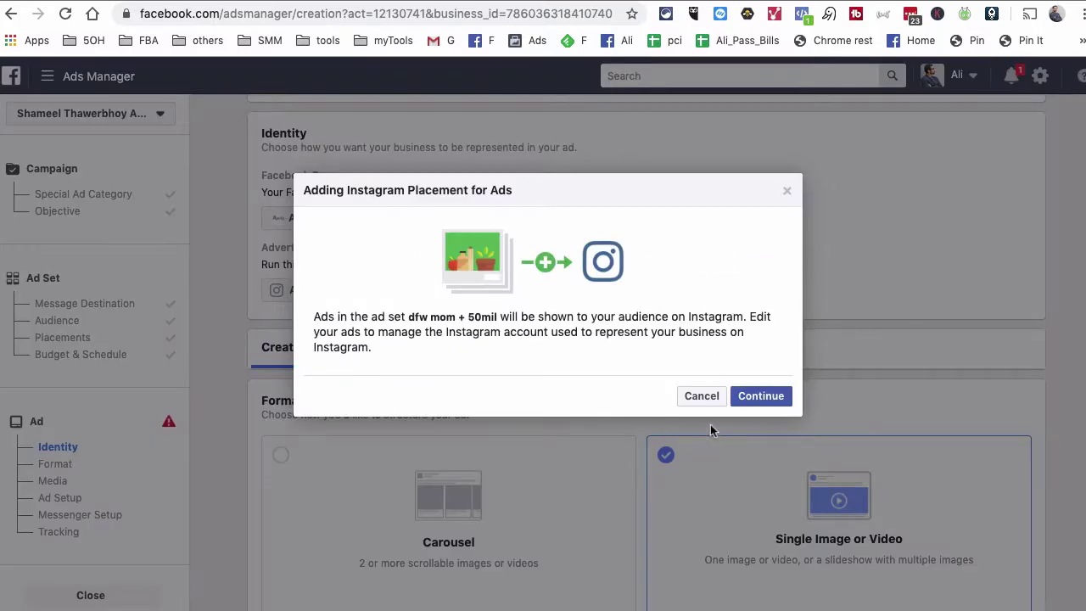
pyautogui.click(701, 395)
# Switch the ad from a new creative to an existing post and open the Page's post selection
pyautogui.scroll(-2, 505, 404)
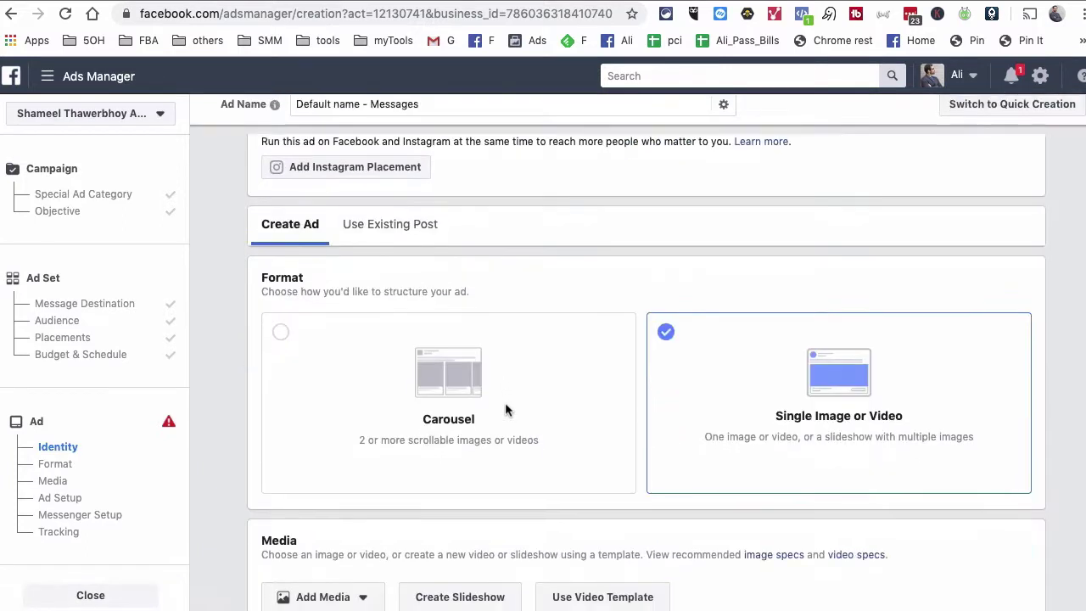
pyautogui.scroll(-1, 505, 410)
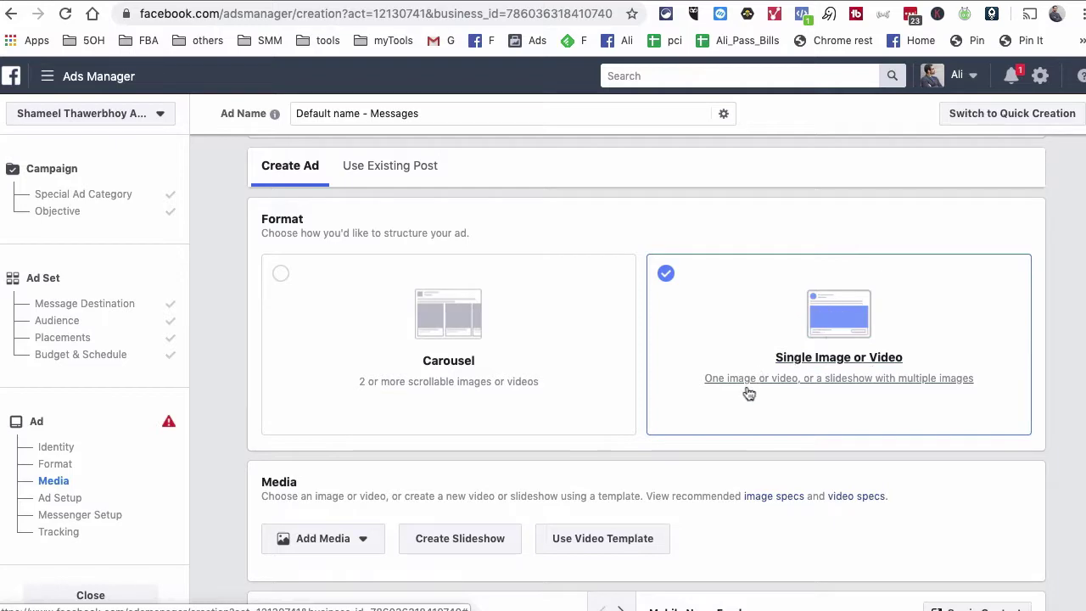
pyautogui.scroll(-3, 746, 388)
pyautogui.scroll(-1, 747, 387)
pyautogui.scroll(6, 747, 390)
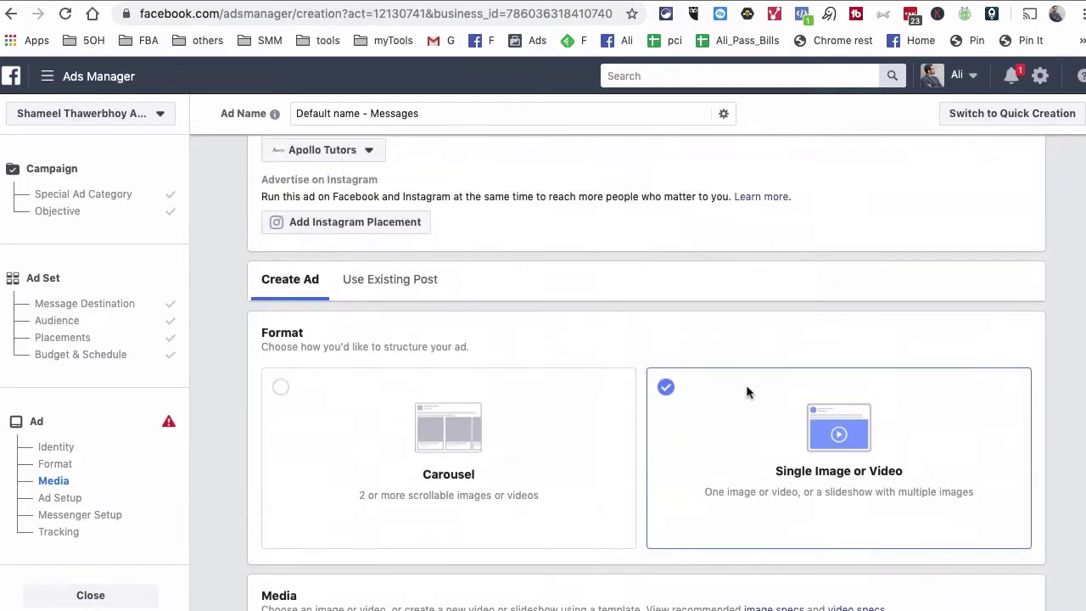
pyautogui.scroll(2, 747, 387)
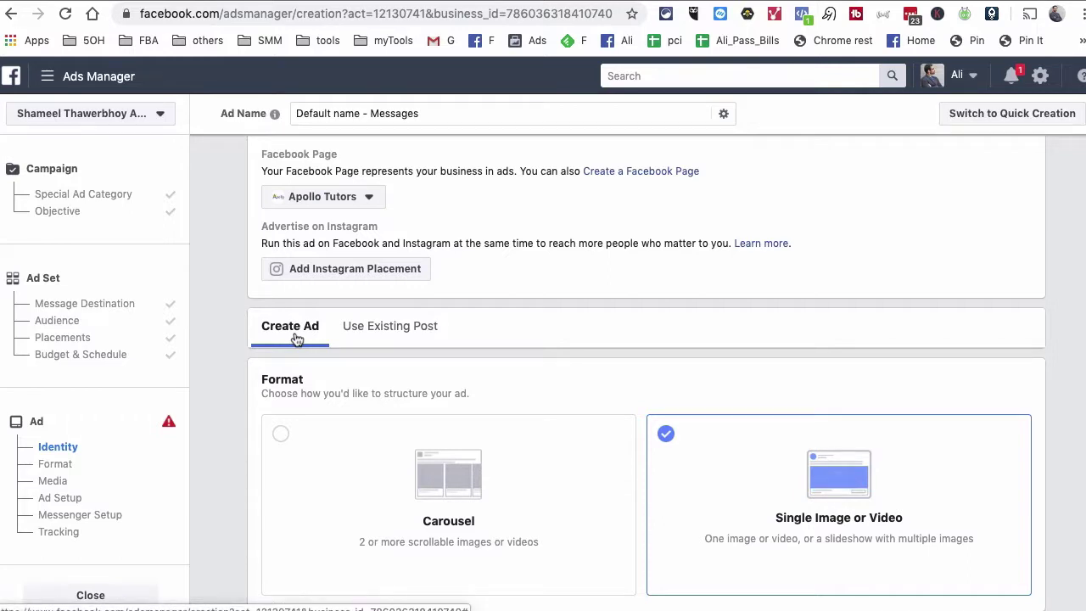
pyautogui.click(403, 331)
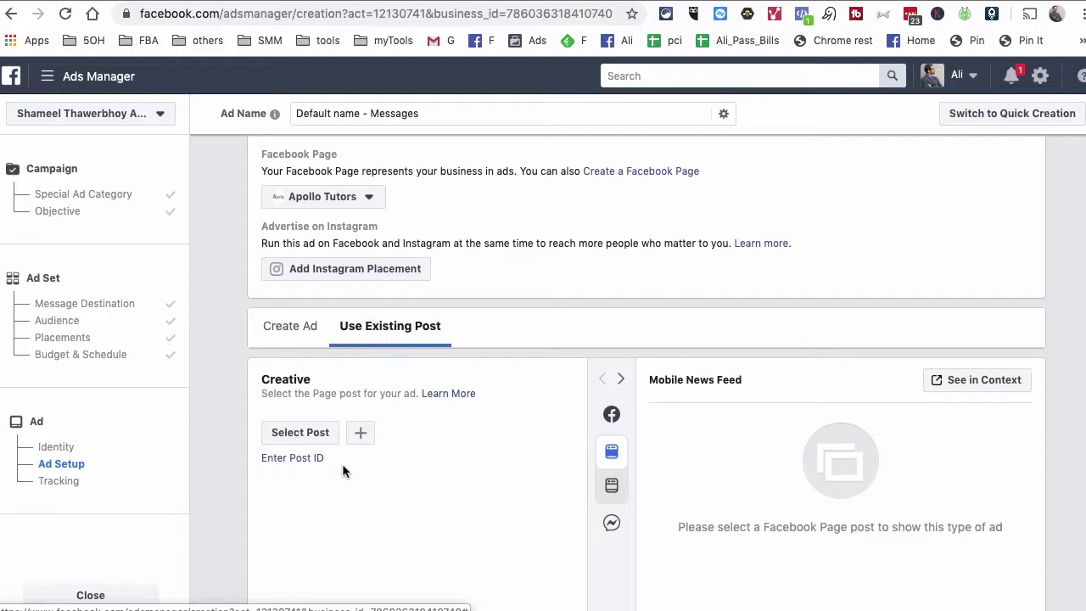
pyautogui.click(306, 433)
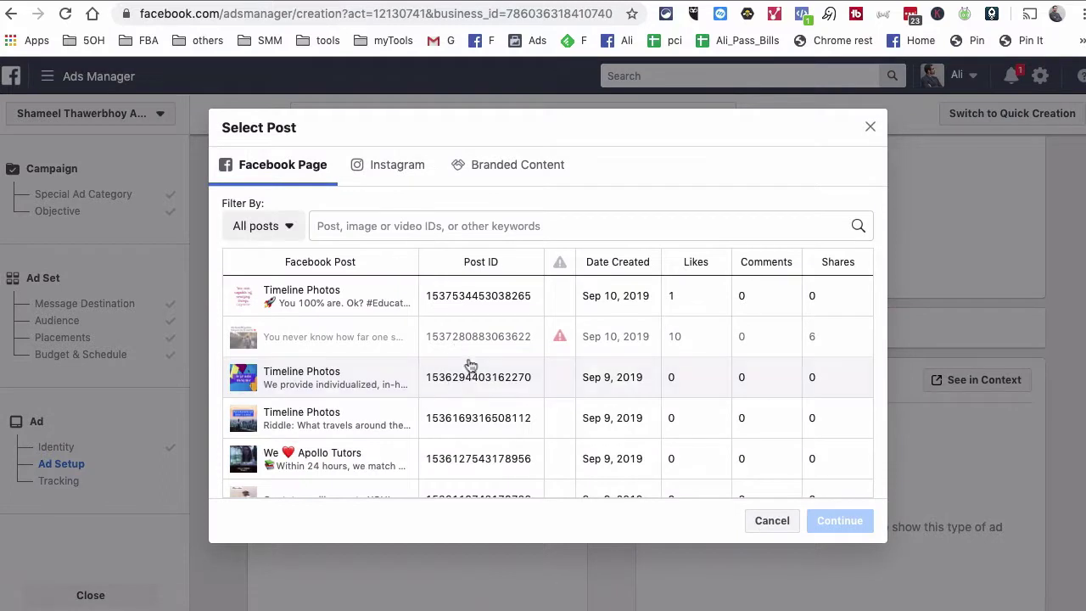
# Try the Sep 8 post with exam tips for parents and the Sep 6 post about enrichment programs as the ad's post
pyautogui.scroll(-3, 471, 365)
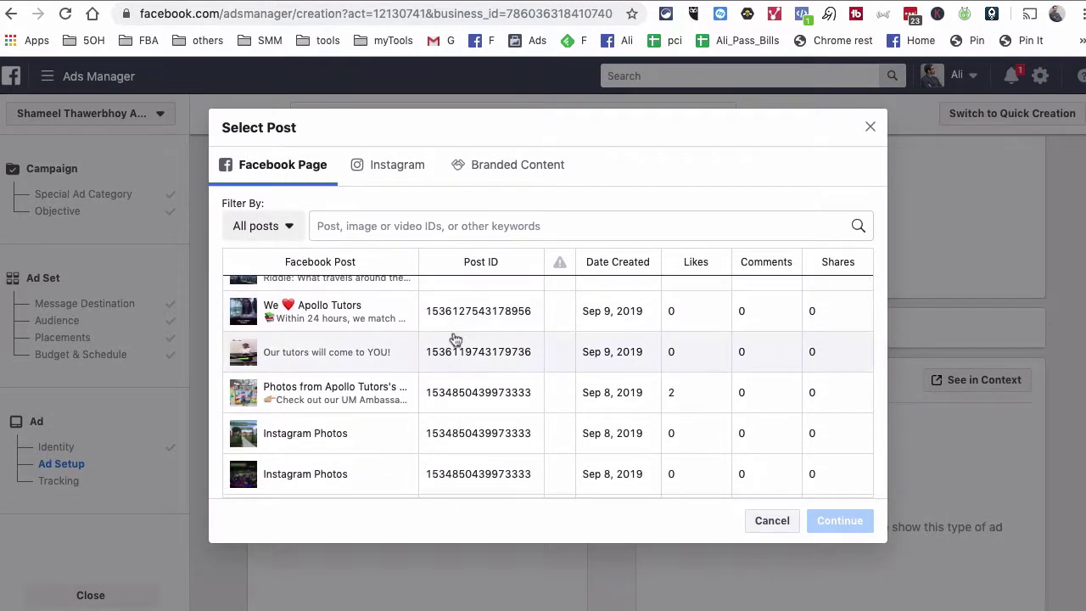
pyautogui.scroll(-2, 454, 339)
pyautogui.scroll(-5, 454, 339)
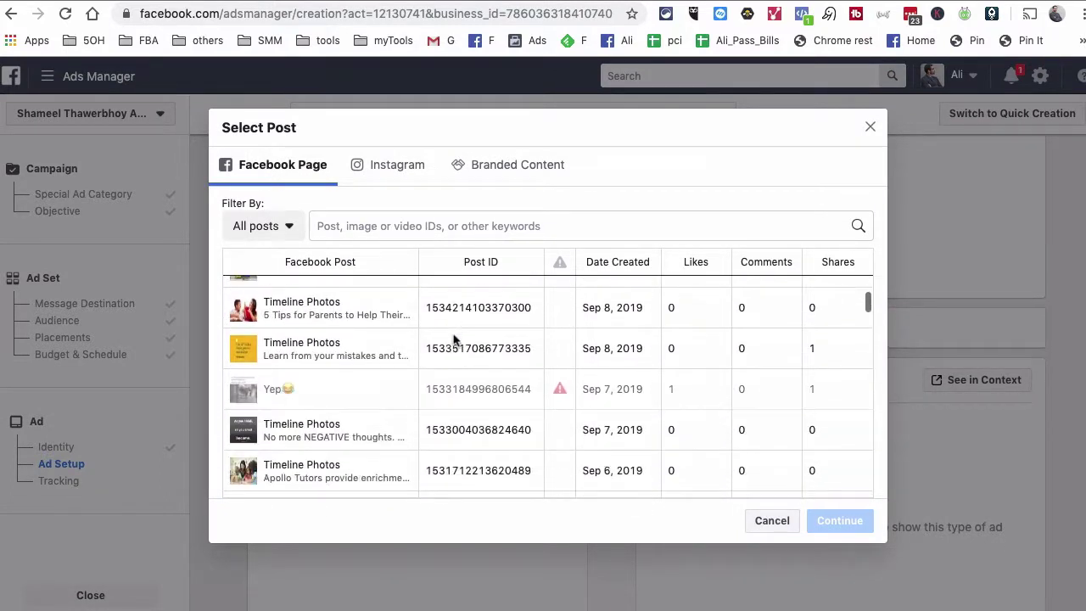
pyautogui.click(337, 312)
pyautogui.scroll(-3, 505, 367)
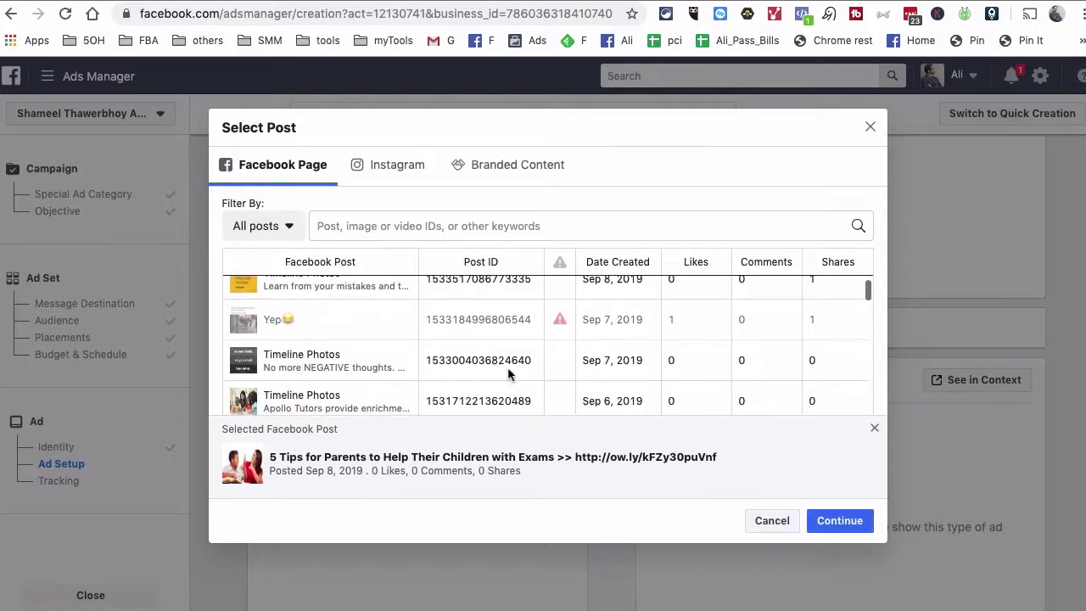
pyautogui.scroll(-2, 556, 355)
pyautogui.click(412, 334)
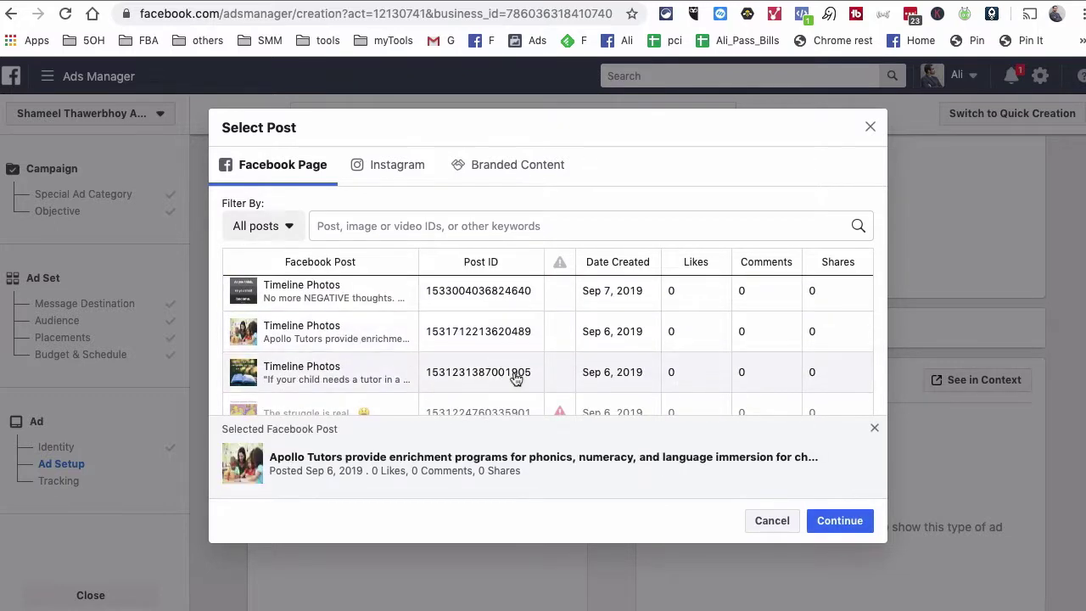
# Use the Sep 4, 2019 post about Apollo Tutors providing one-on-one academic tutoring as the ad's creative
pyautogui.scroll(-3, 632, 352)
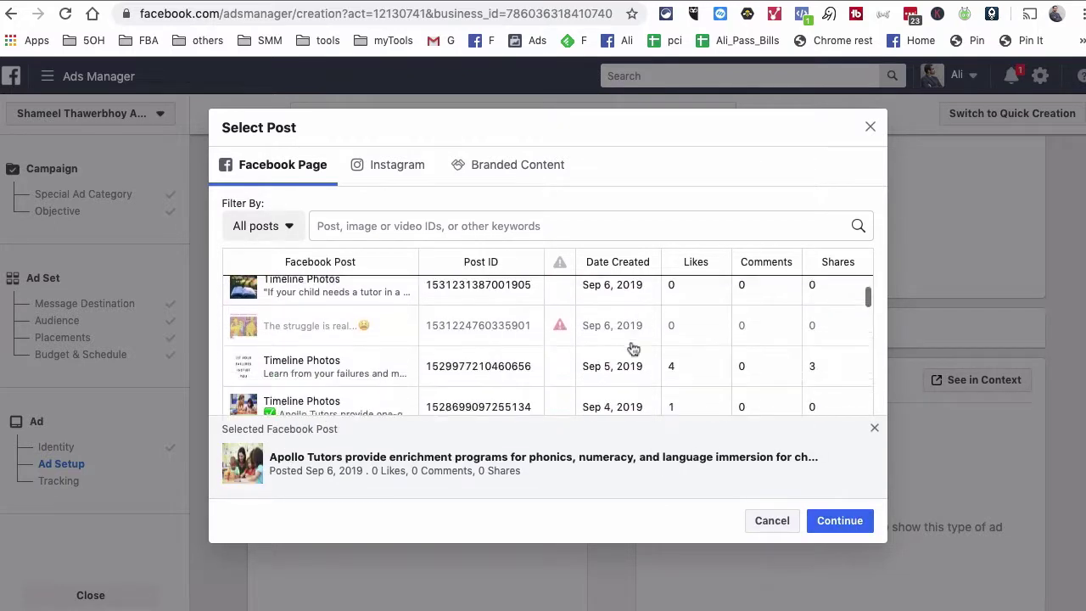
pyautogui.scroll(1, 570, 348)
pyautogui.moveTo(564, 313)
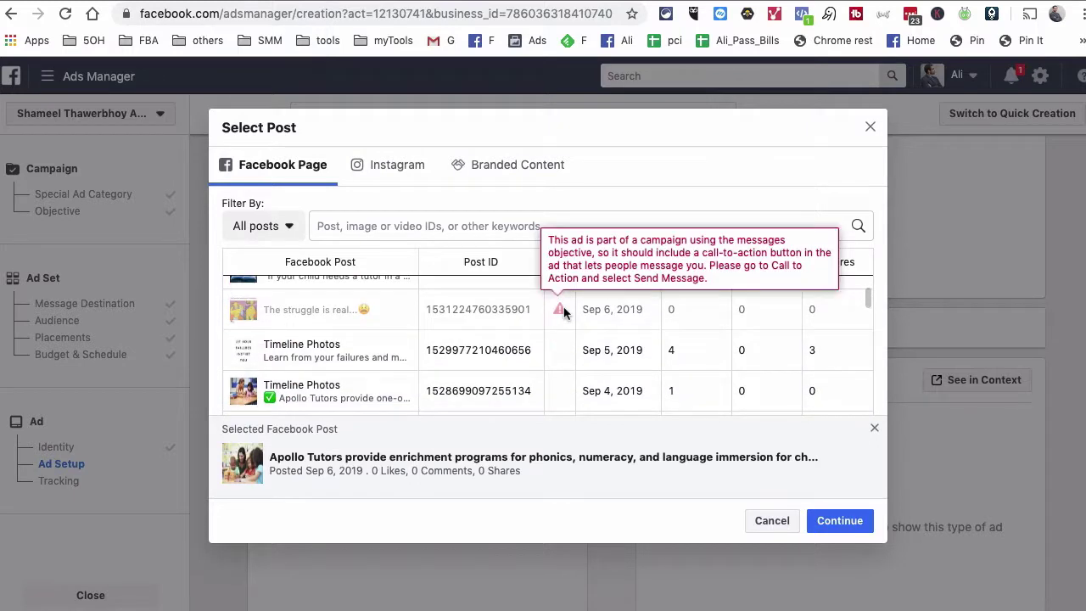
pyautogui.scroll(-1, 382, 348)
pyautogui.click(375, 349)
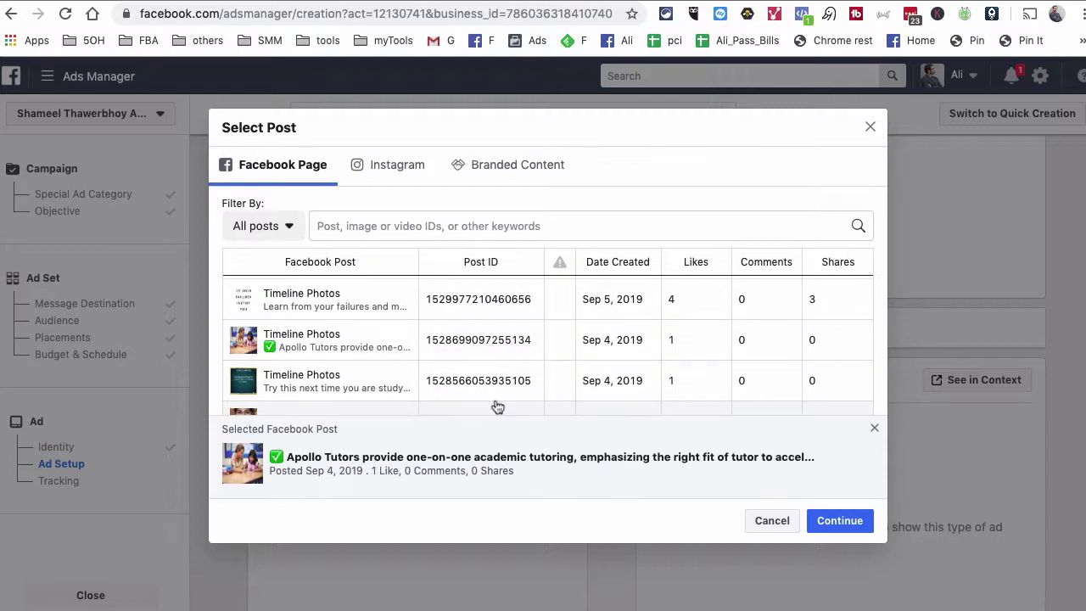
pyautogui.click(840, 521)
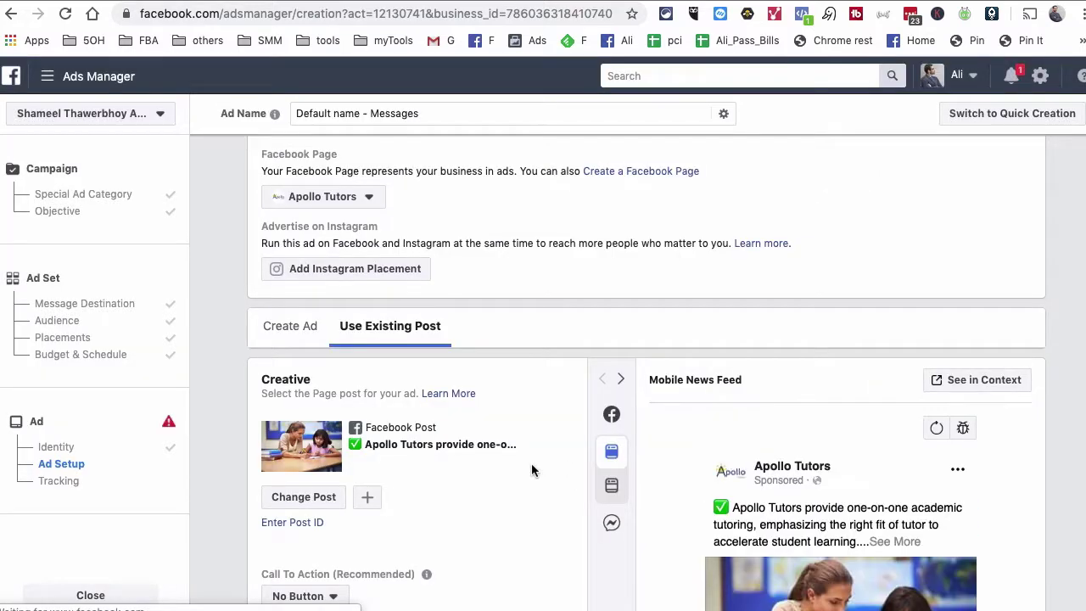
# Add a Send Message call to action to the selected post and update the original post with it
pyautogui.scroll(-3, 930, 462)
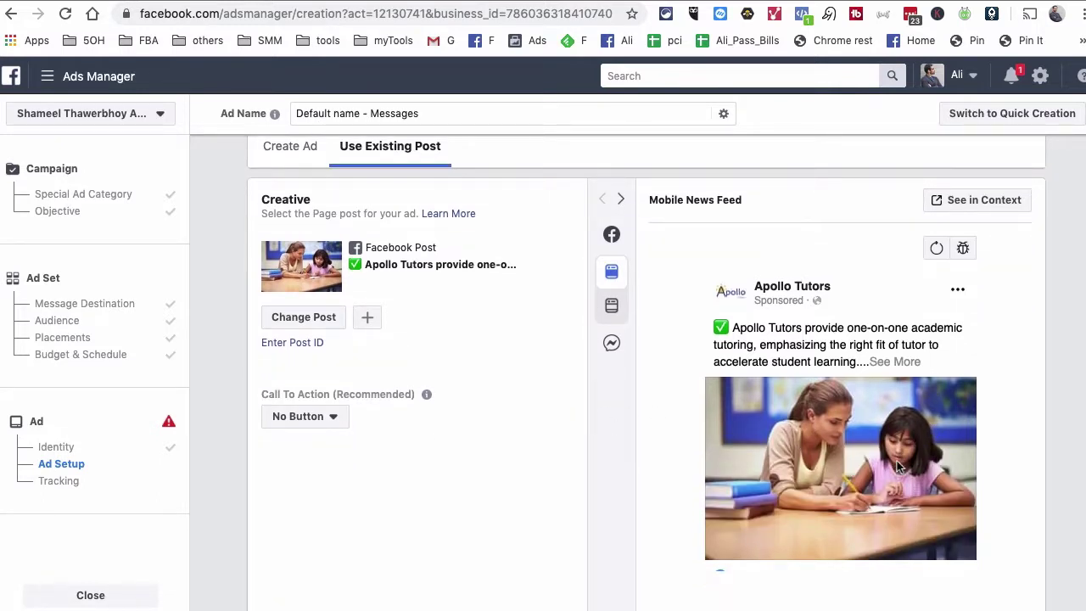
pyautogui.scroll(1, 531, 458)
pyautogui.scroll(-2, 521, 455)
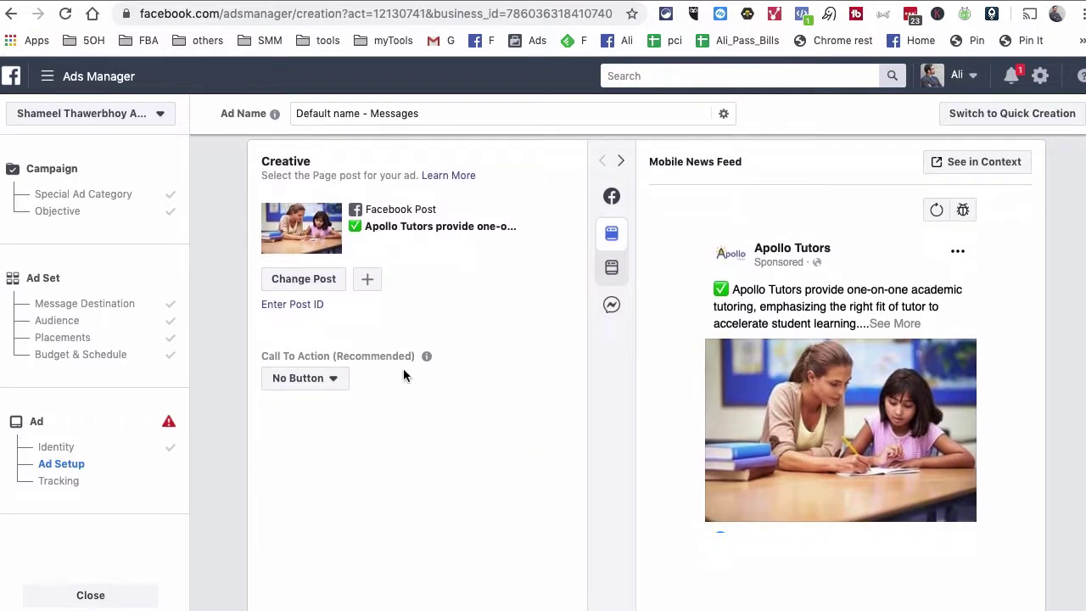
pyautogui.click(341, 380)
pyautogui.click(330, 427)
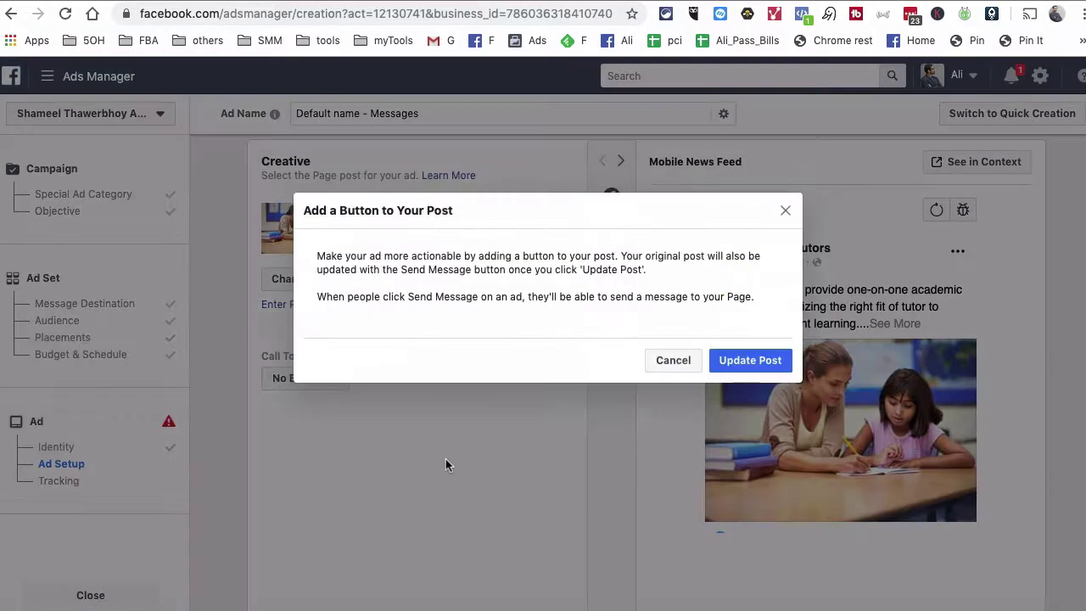
pyautogui.click(750, 362)
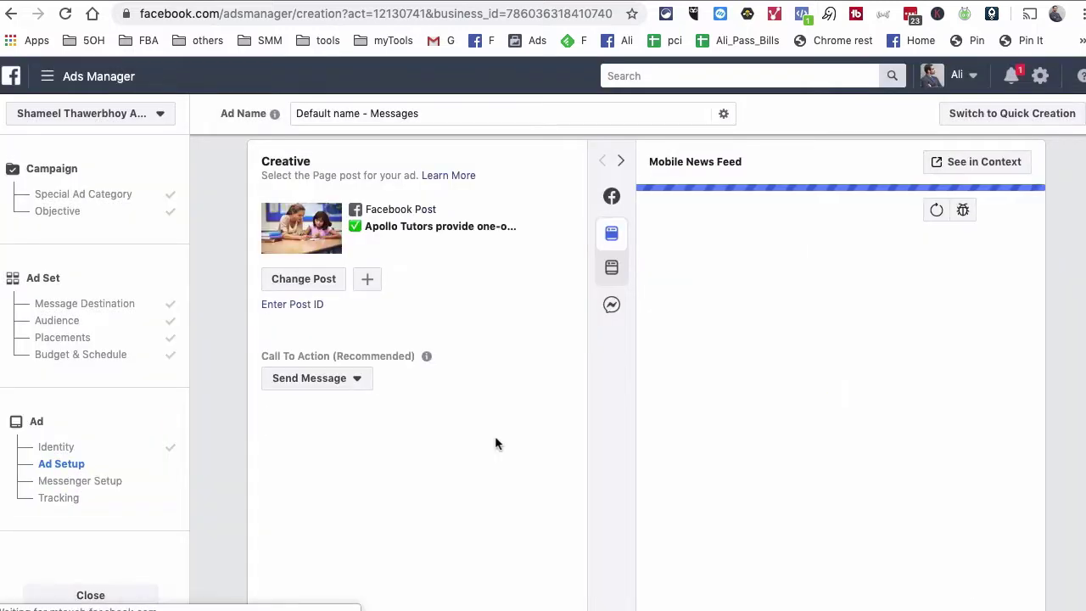
# Examine the ad's mobile news feed preview with its call to action, and the welcome message in the Messenger setup
pyautogui.scroll(-2, 535, 430)
pyautogui.scroll(-5, 802, 420)
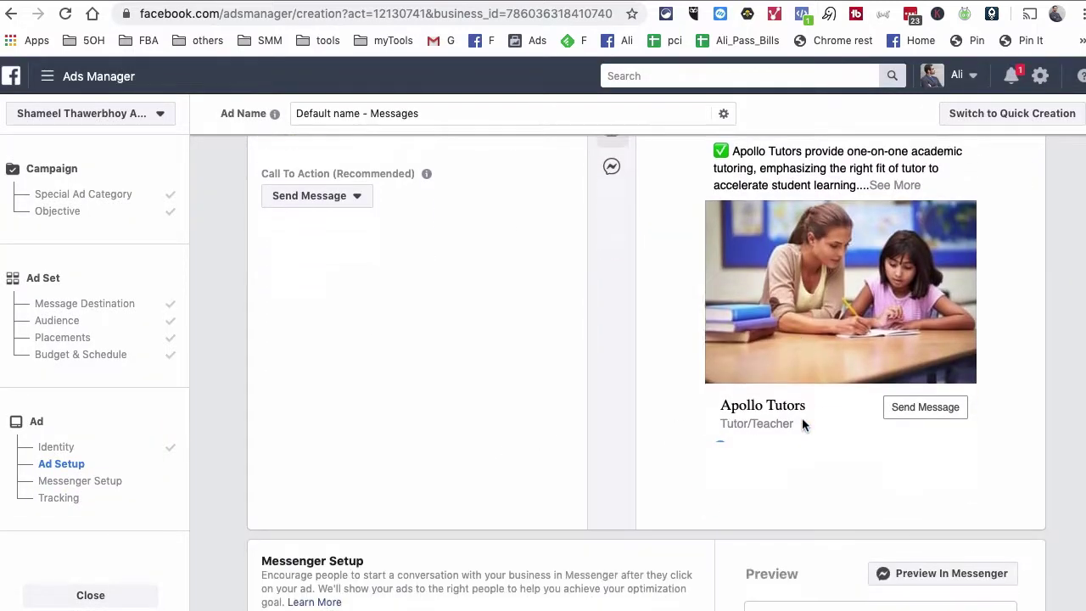
pyautogui.scroll(-3, 804, 424)
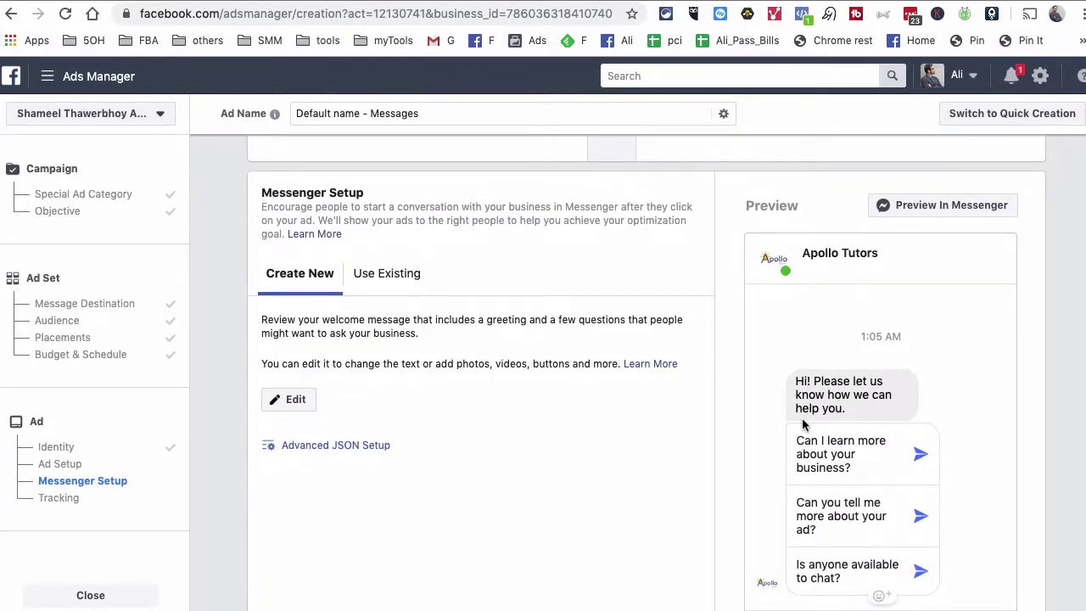
pyautogui.scroll(6, 649, 380)
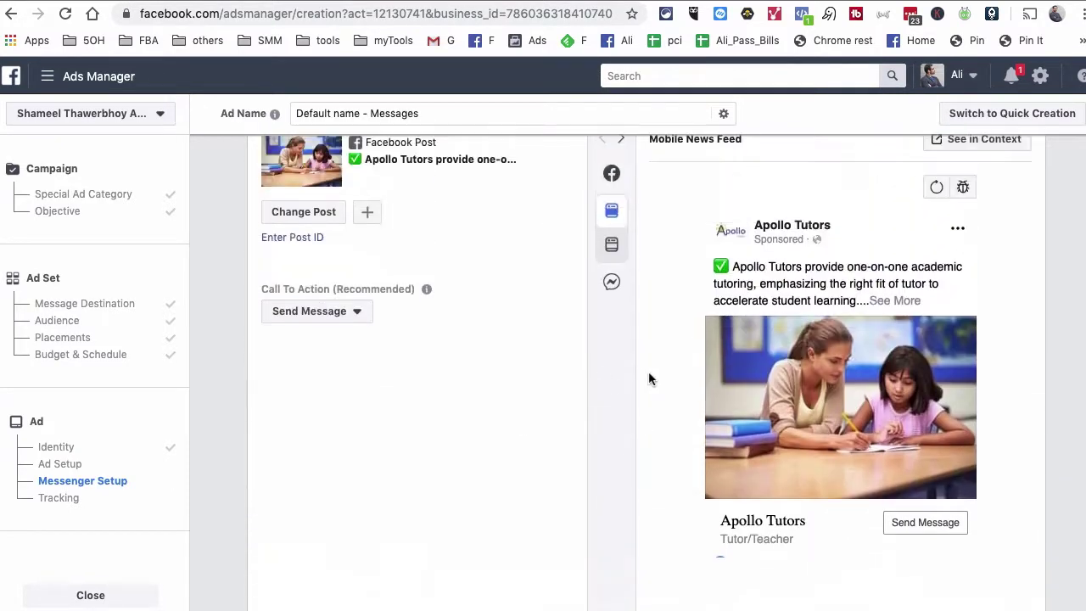
pyautogui.scroll(3, 653, 373)
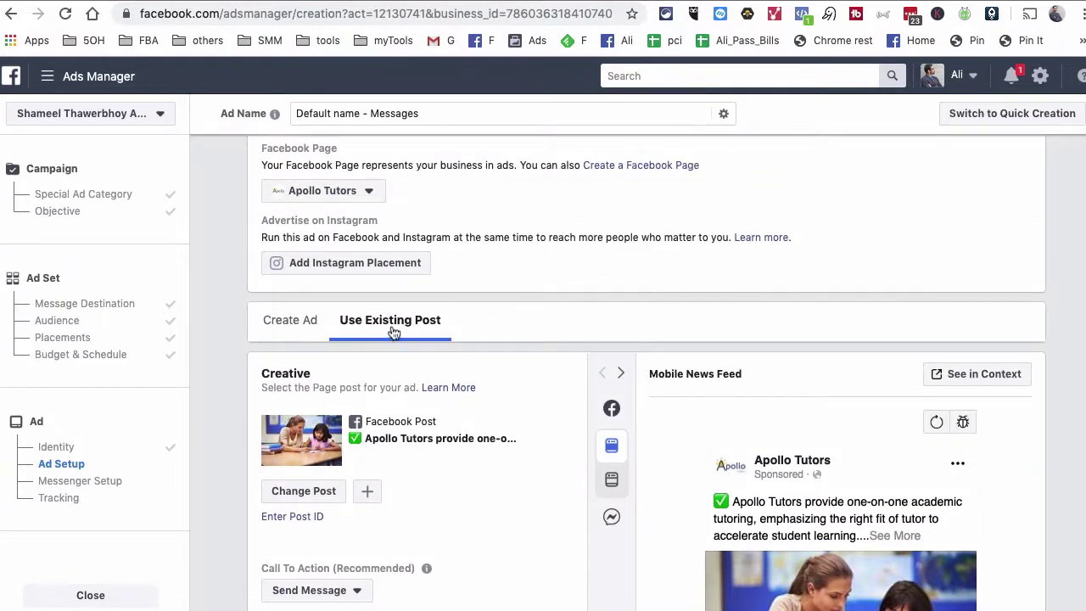
# Look over the format, media and text fields for creating a new ad, and return to using the existing post
pyautogui.click(305, 326)
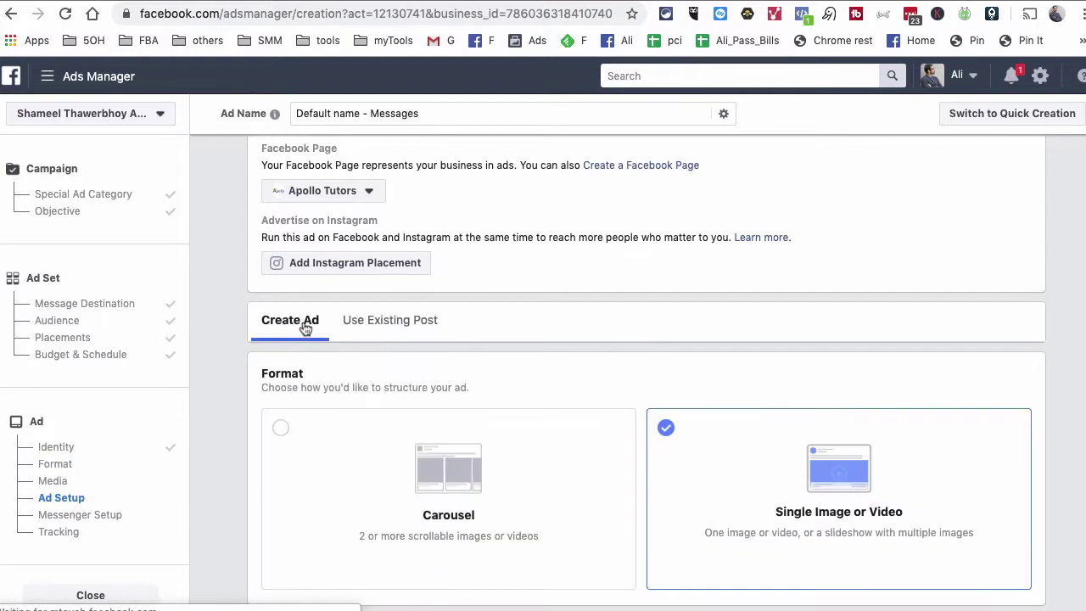
pyautogui.scroll(-5, 496, 395)
pyautogui.scroll(-2, 513, 390)
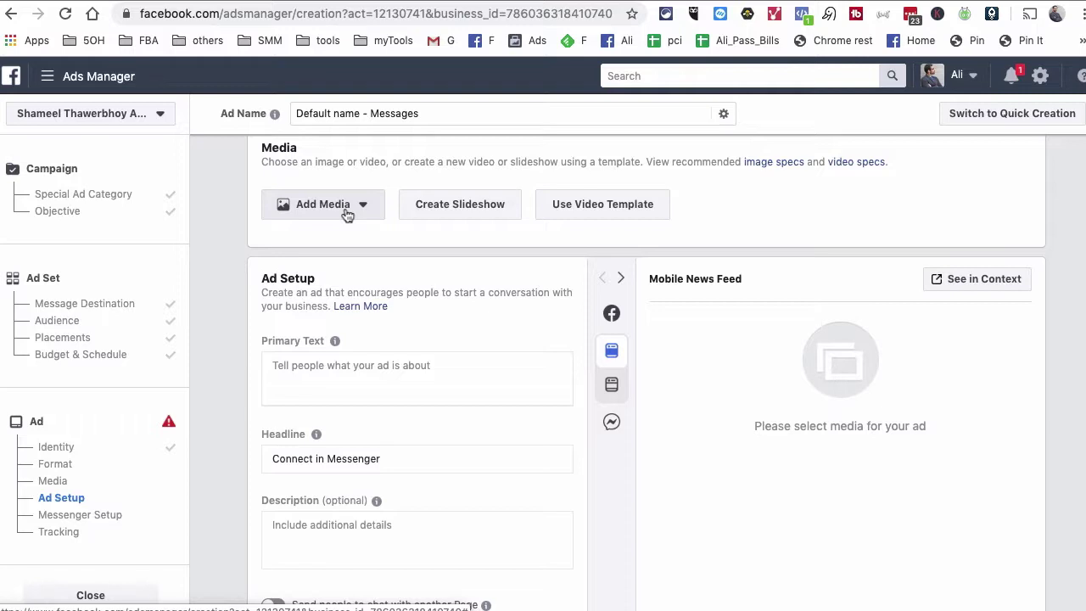
pyautogui.click(421, 363)
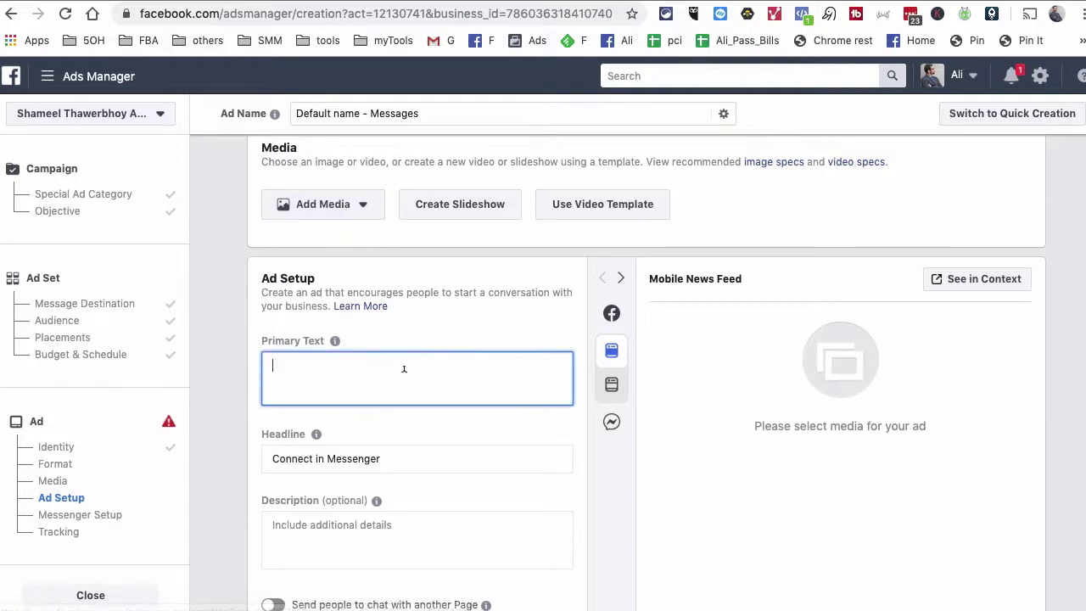
pyautogui.scroll(-2, 394, 409)
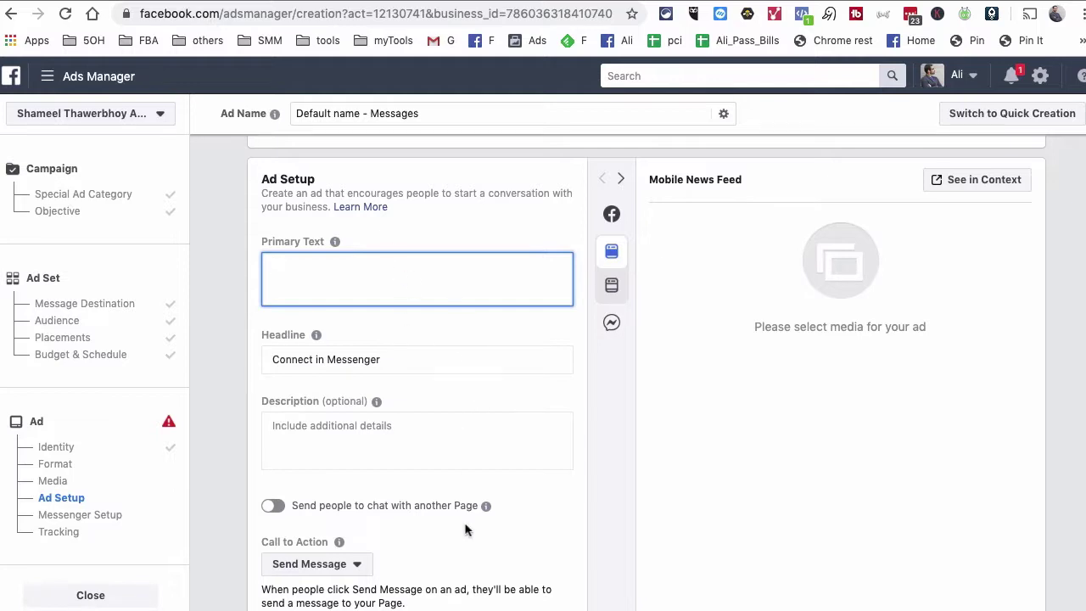
pyautogui.scroll(7, 465, 529)
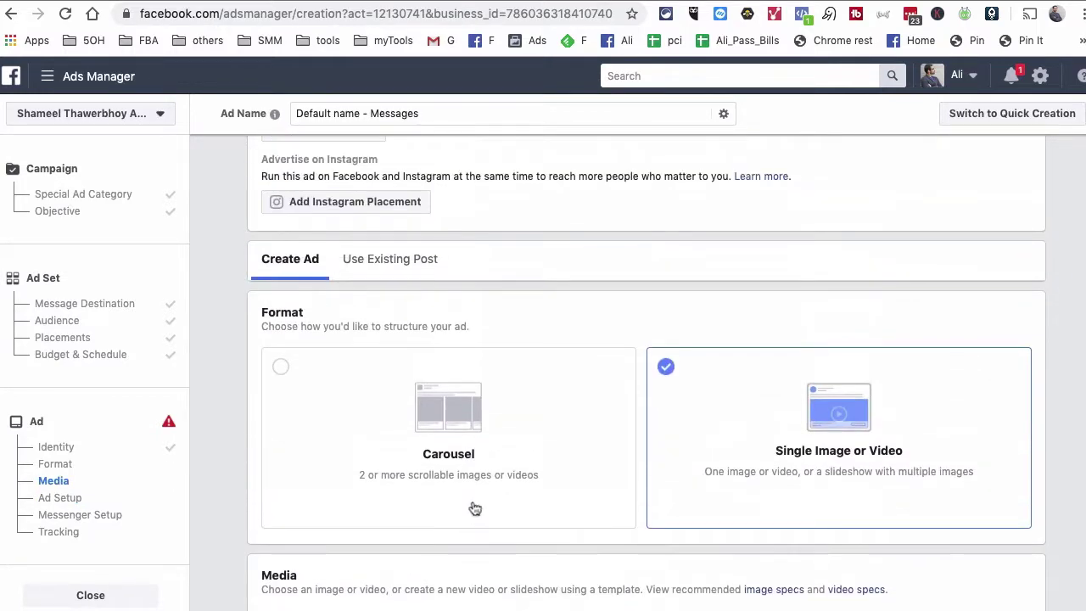
pyautogui.click(419, 273)
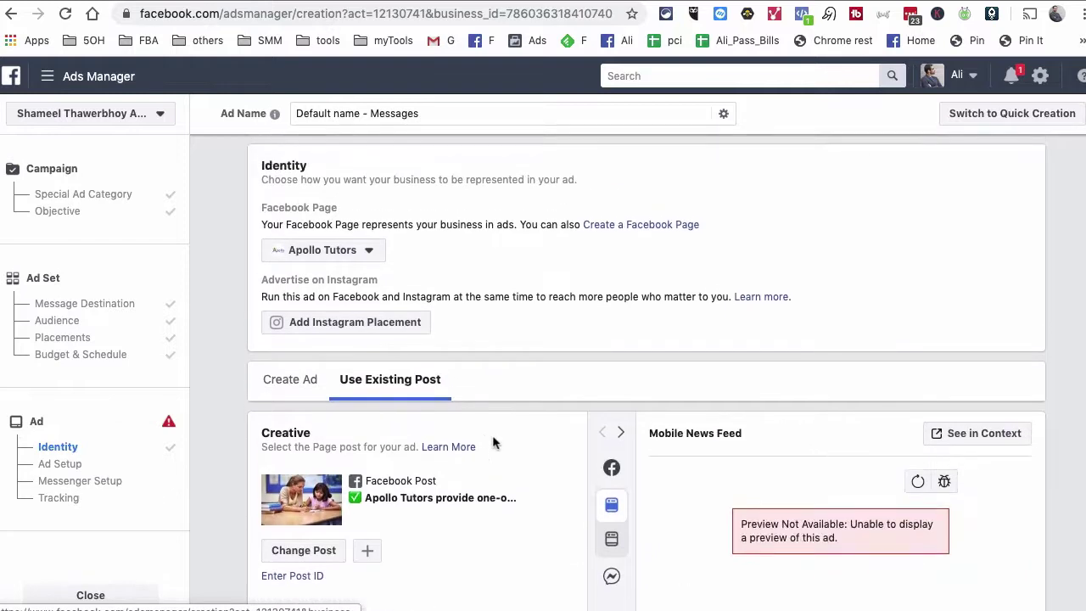
# Refresh the mobile news feed preview of the Apollo Tutors post and check it
pyautogui.scroll(-3, 493, 443)
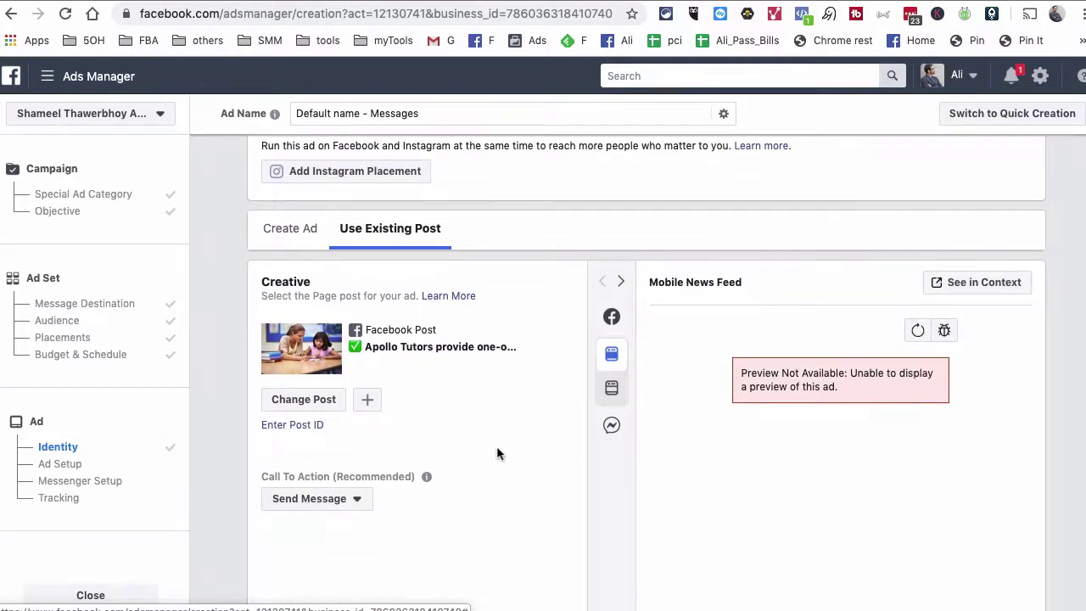
pyautogui.scroll(-1, 499, 454)
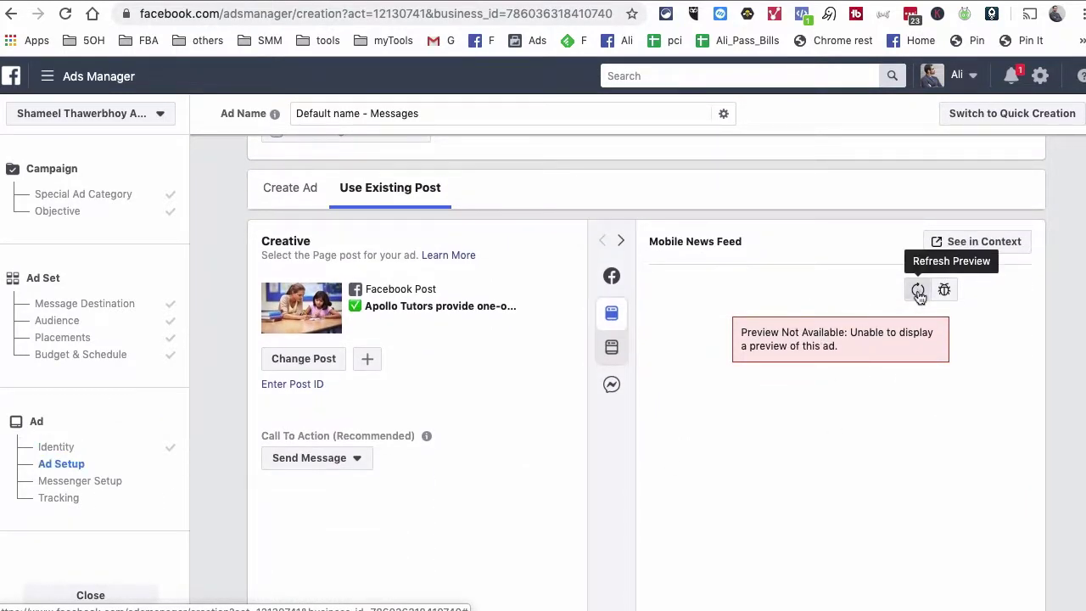
pyautogui.click(918, 289)
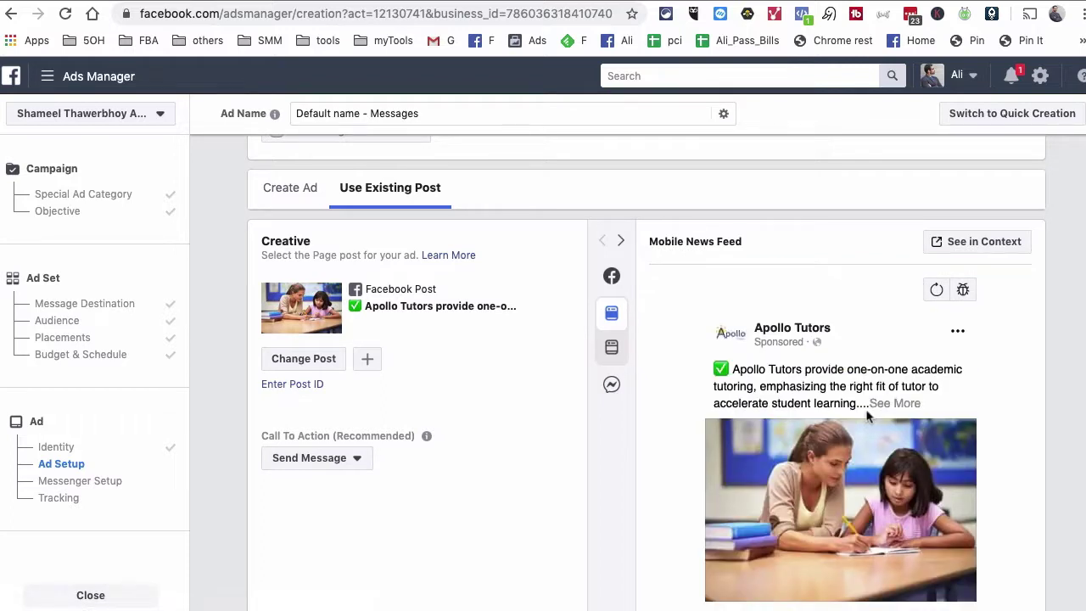
pyautogui.scroll(-3, 870, 416)
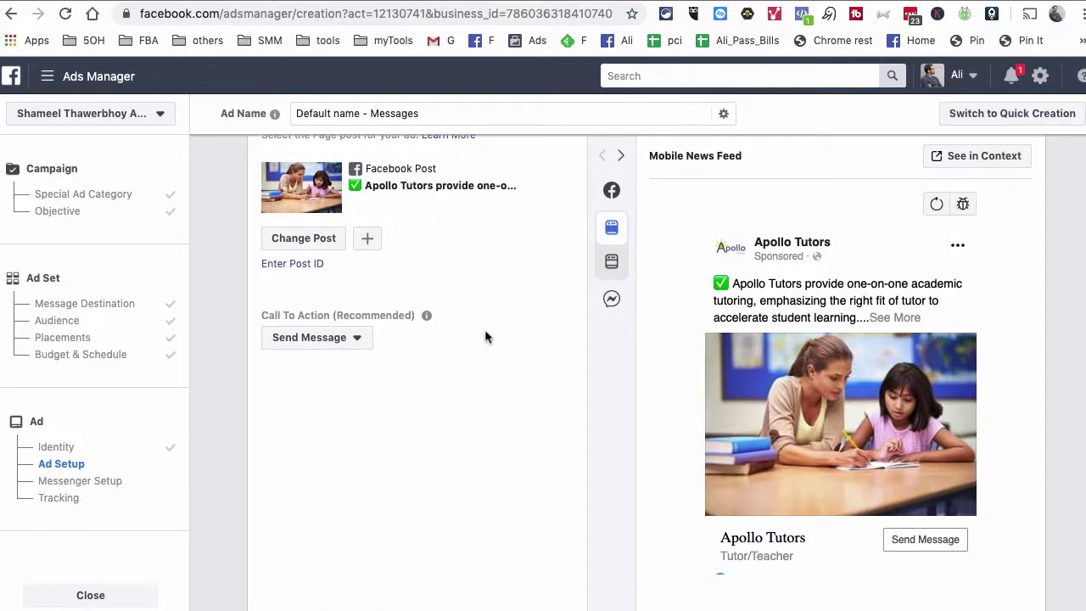
# Check the Messenger setup for existing welcome message templates, and return to creating a new one
pyautogui.scroll(-10, 486, 337)
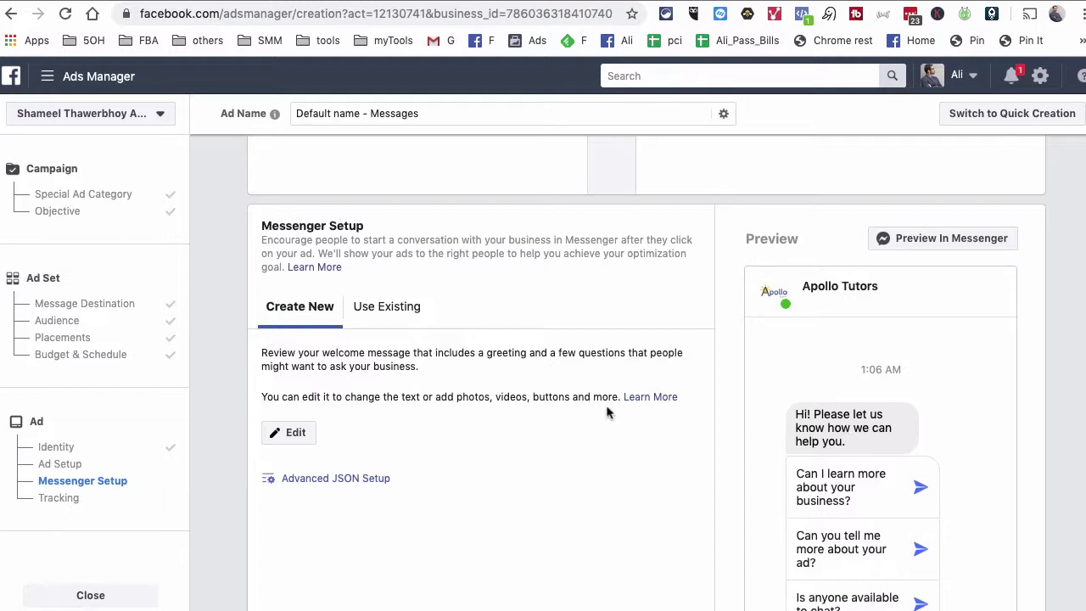
pyautogui.click(402, 309)
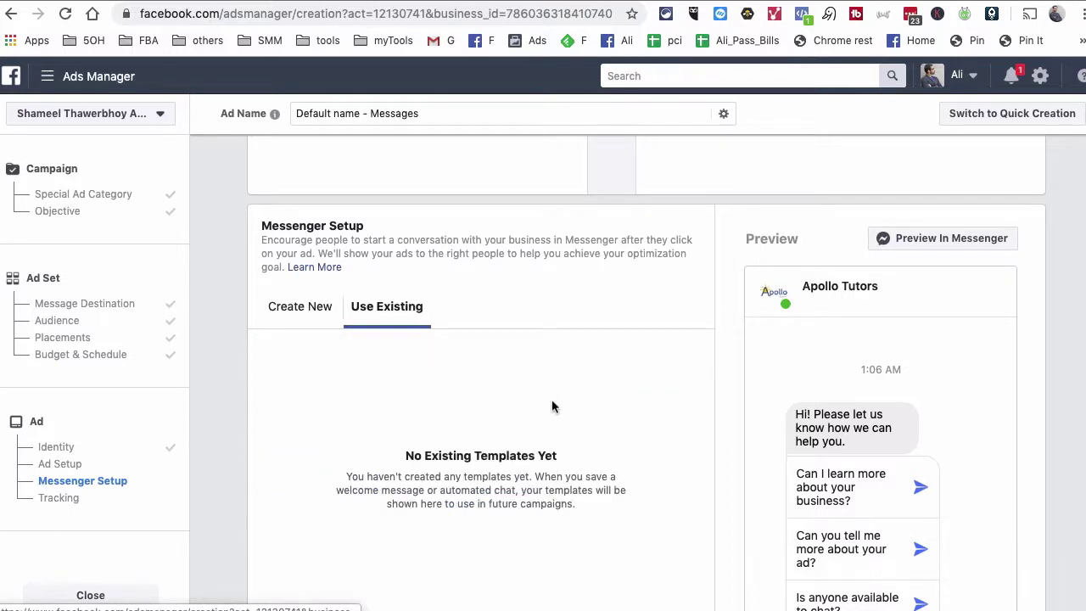
pyautogui.click(315, 308)
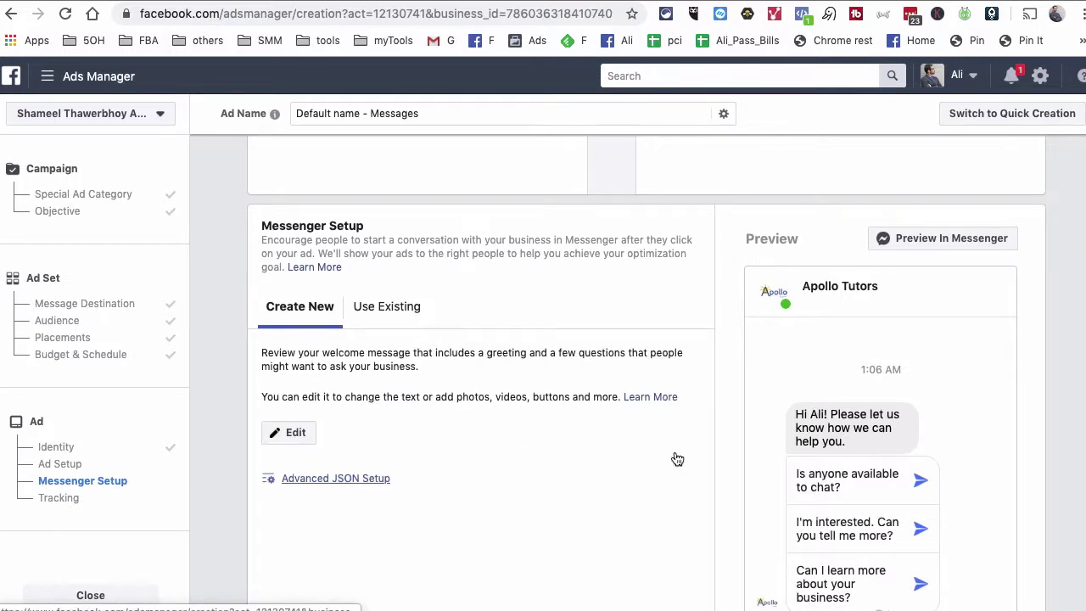
# Open the new welcome message for editing and review its greeting, frequently asked questions and optional automated responses
pyautogui.scroll(-3, 679, 454)
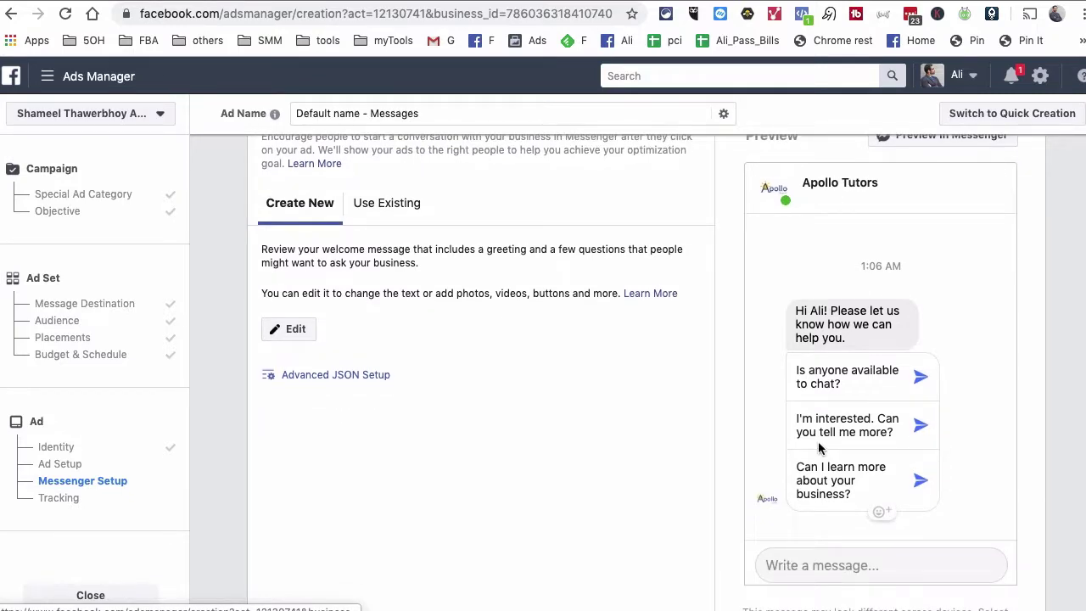
pyautogui.click(299, 330)
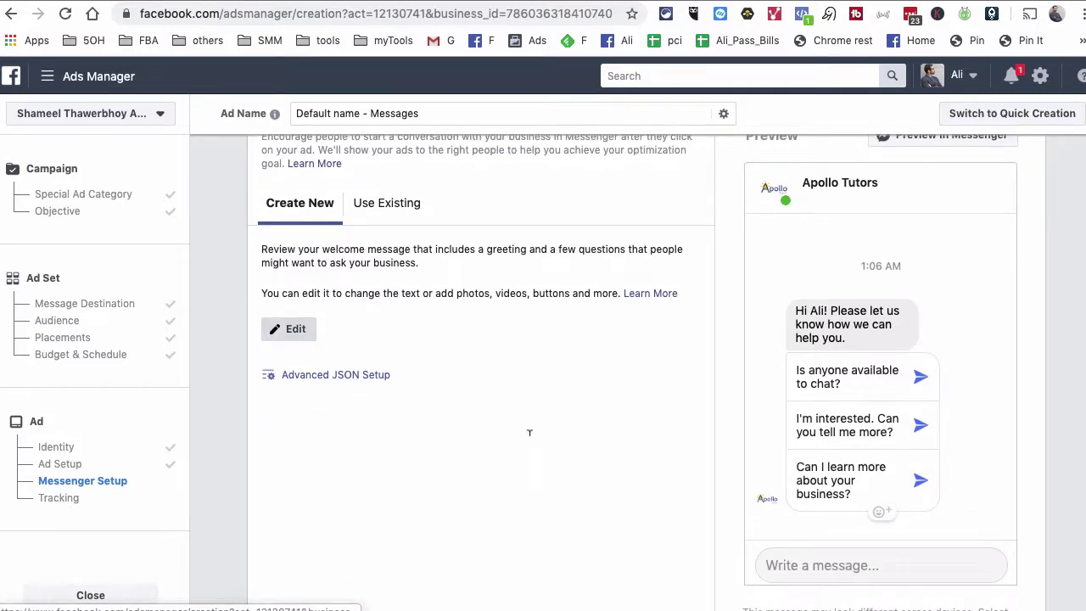
pyautogui.scroll(-2, 531, 444)
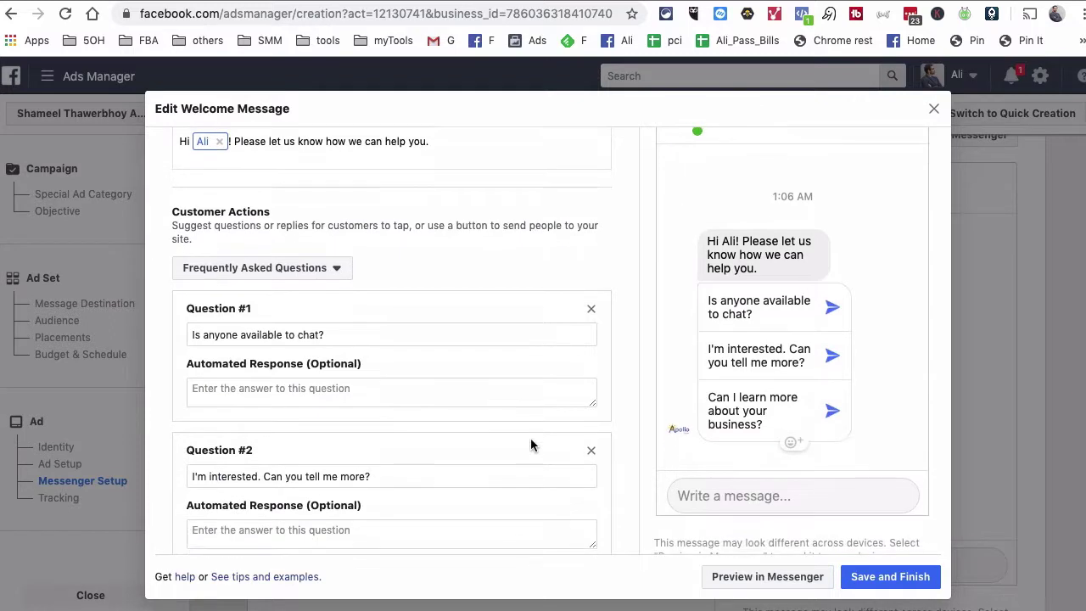
pyautogui.scroll(-1, 530, 438)
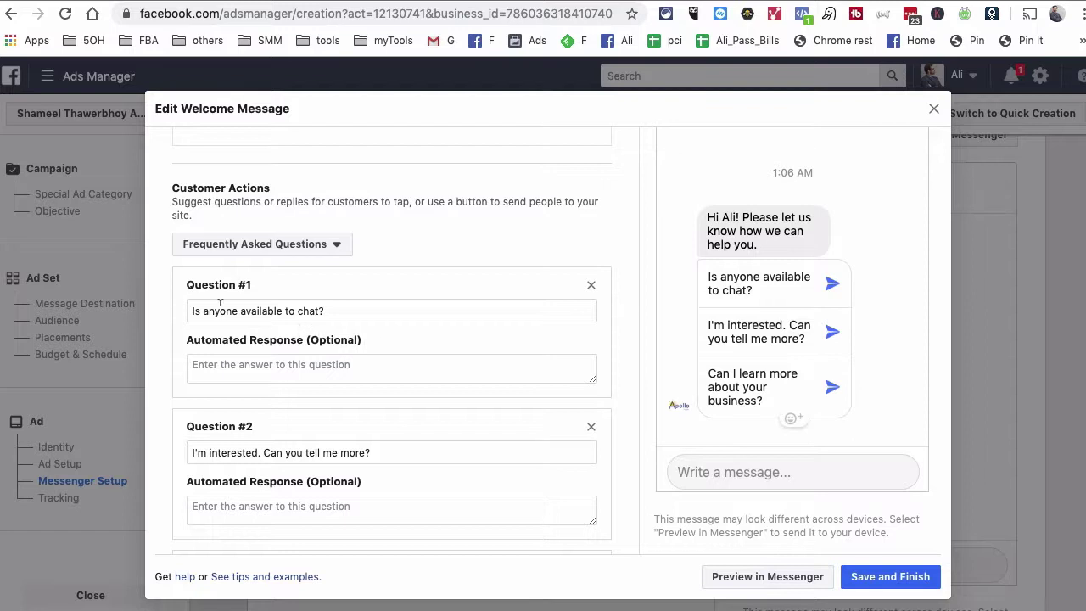
pyautogui.scroll(-2, 480, 339)
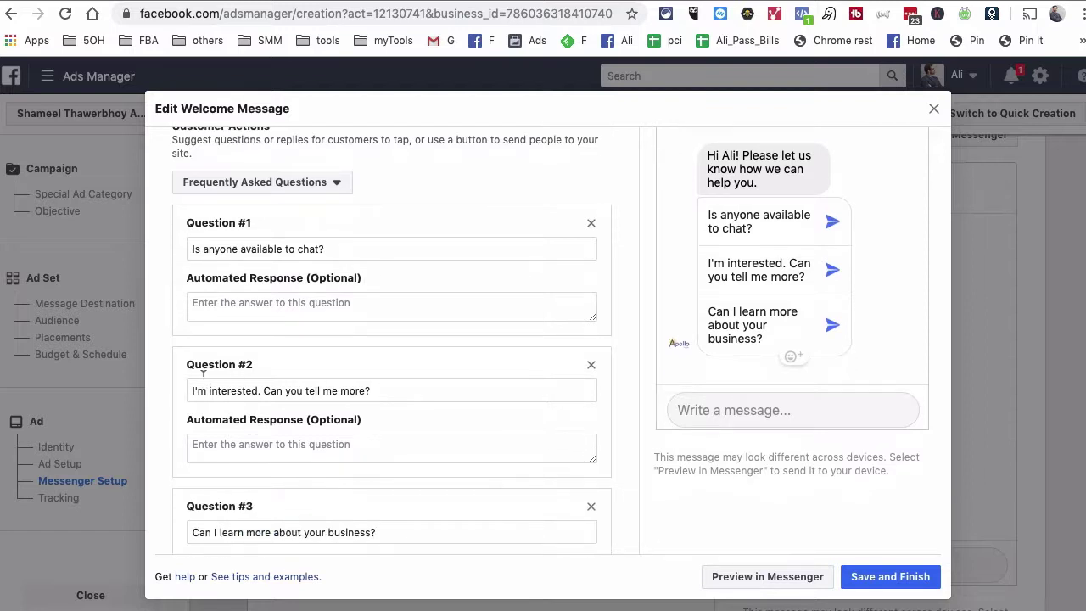
pyautogui.scroll(-3, 417, 383)
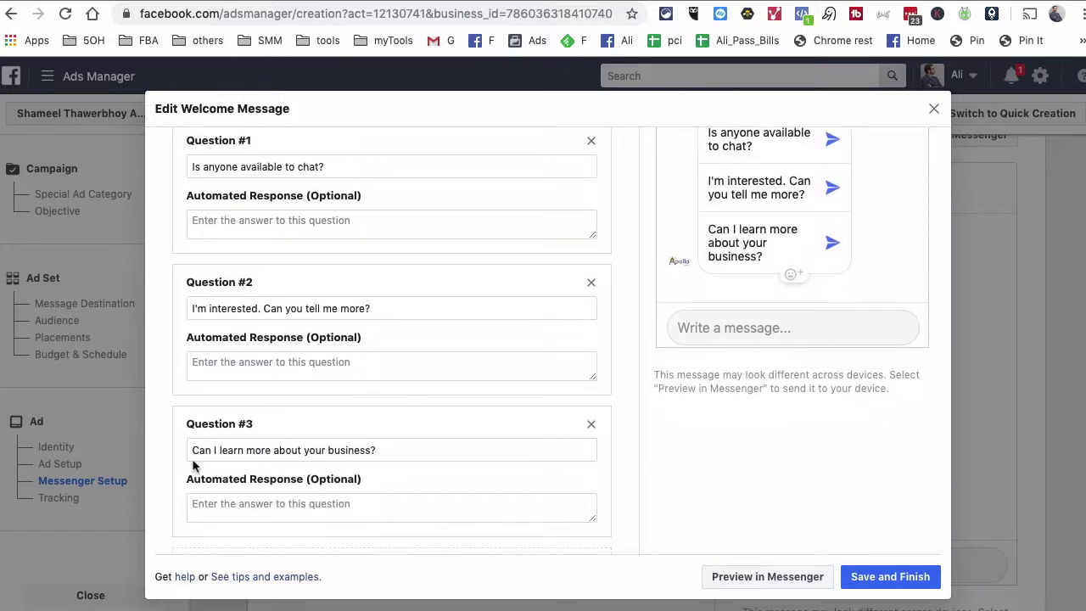
pyautogui.scroll(-2, 406, 449)
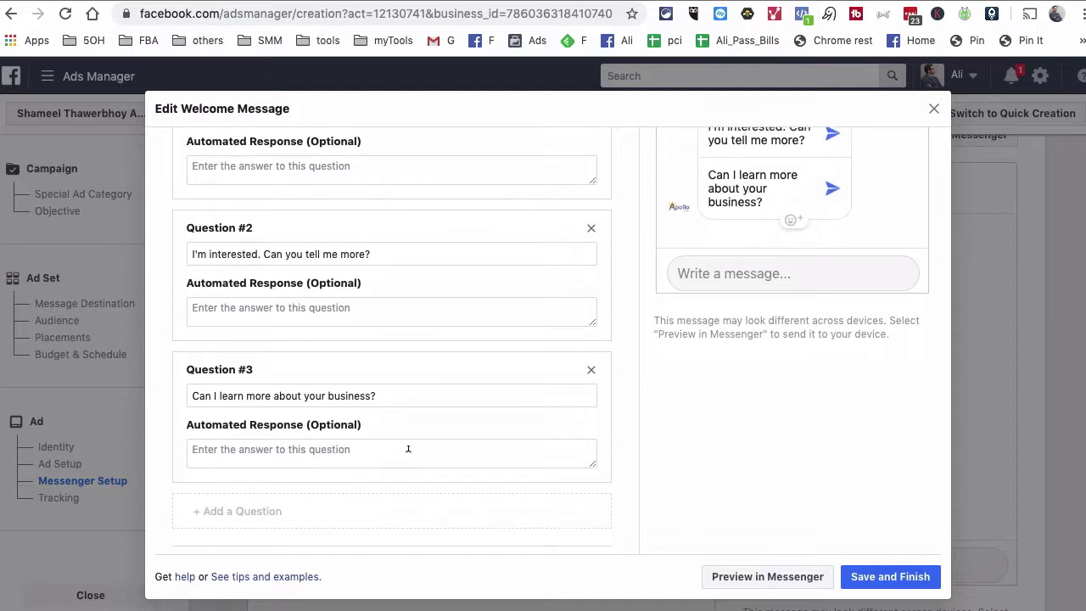
# Replace Question #3 of the welcome message with "Hey I need a tutor. Please healp!" and save the message
pyautogui.click(402, 393)
pyautogui.tripleClick(403, 391)
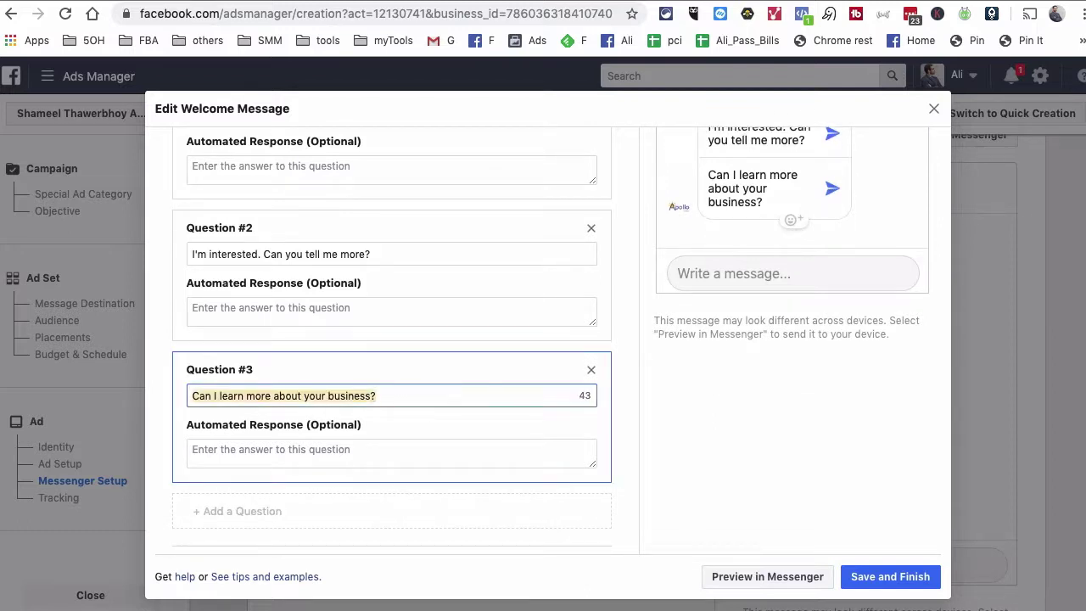
pyautogui.write('Hey I')
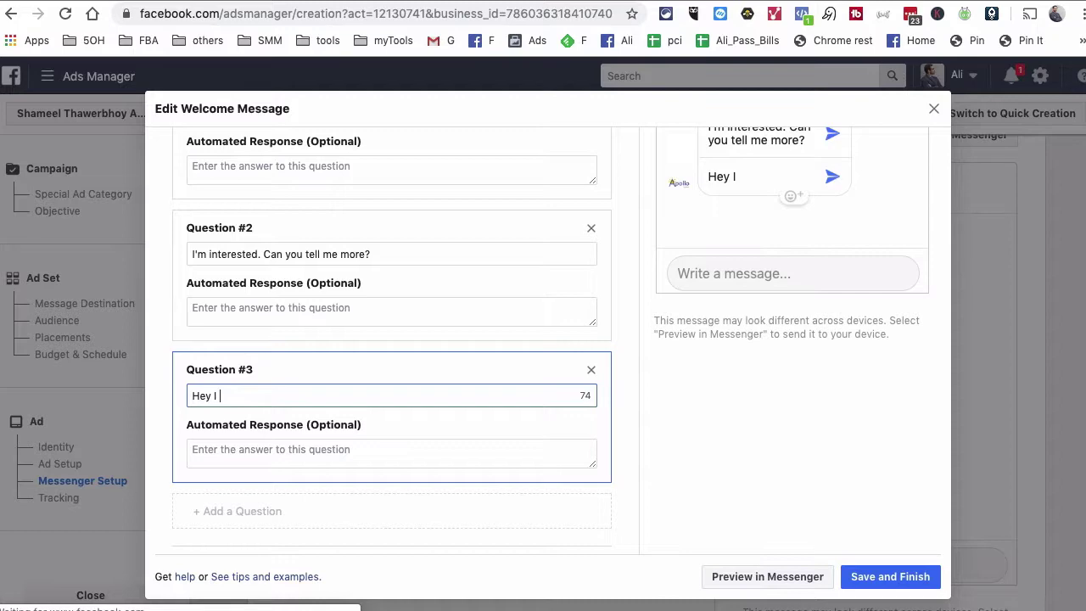
pyautogui.write('need a tutor.')
pyautogui.press('super+equal')
pyautogui.press('super+equal')
pyautogui.press('super+equal')
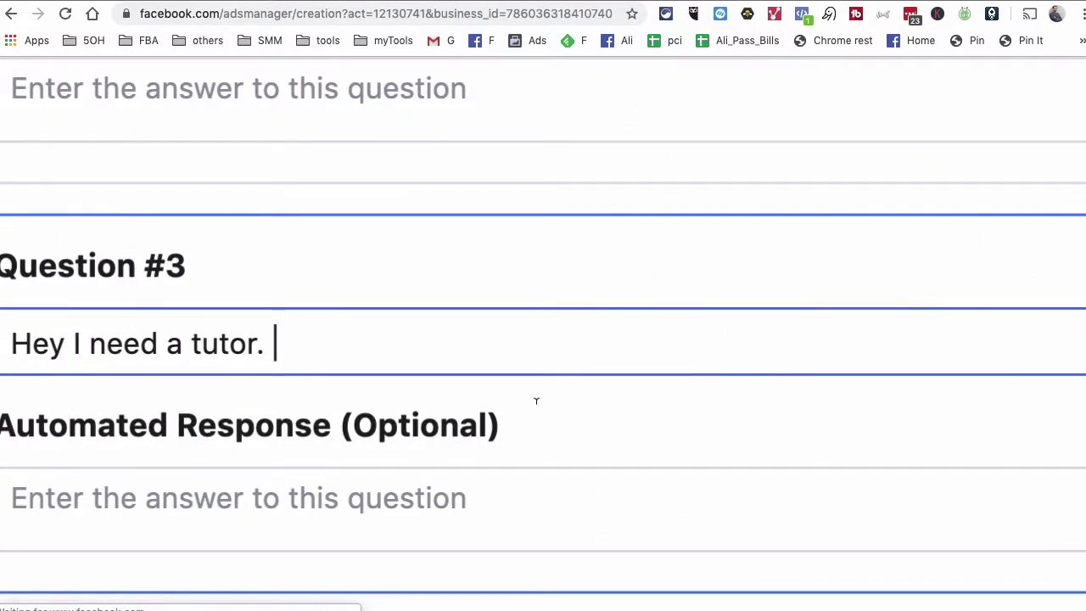
pyautogui.write('Please')
pyautogui.press('super+0')
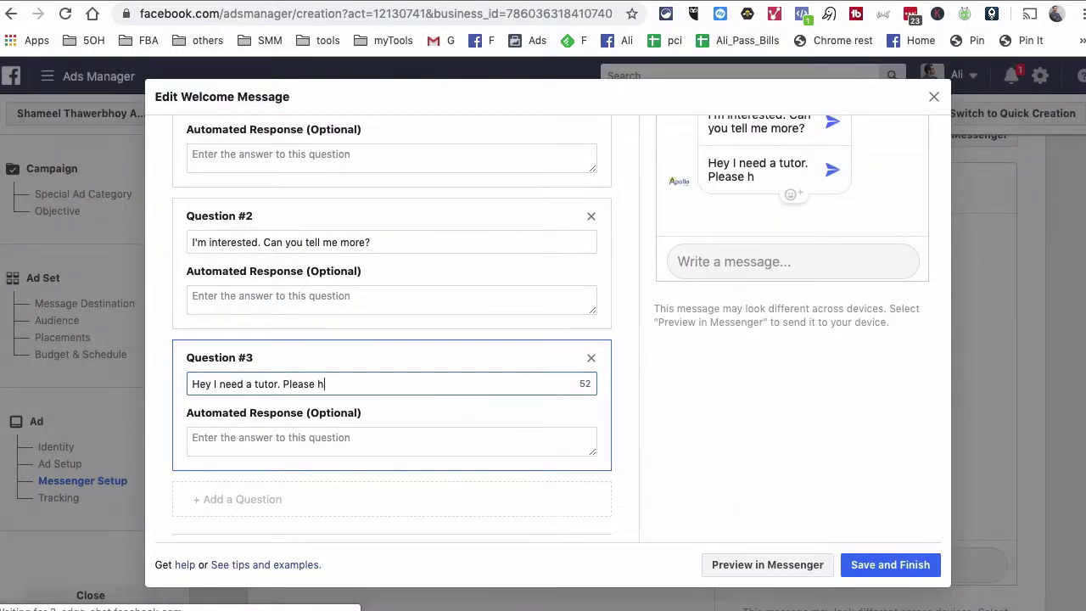
pyautogui.write('healp!')
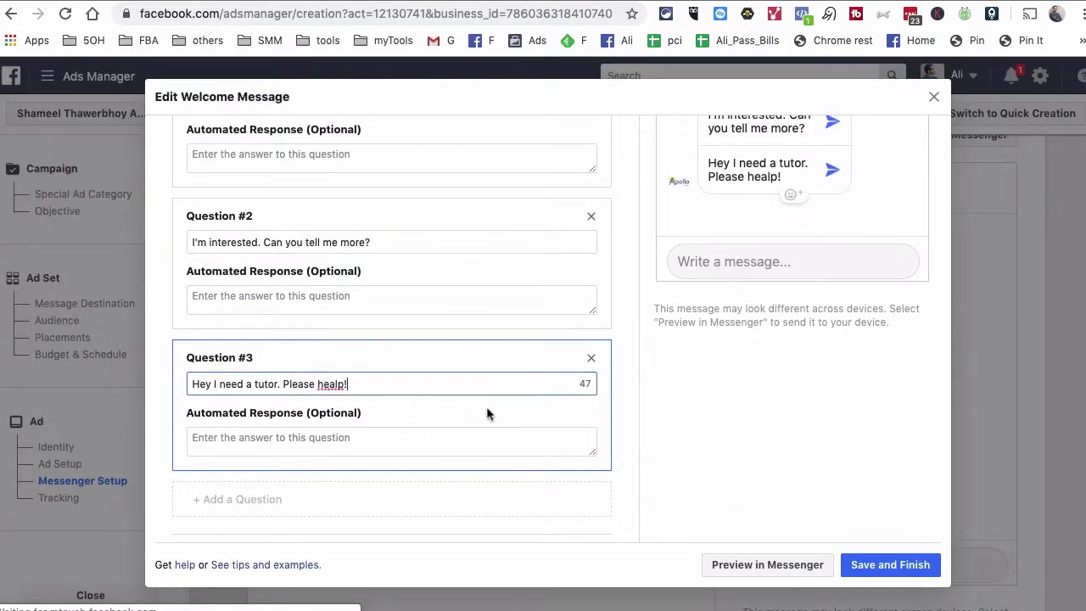
pyautogui.click(906, 570)
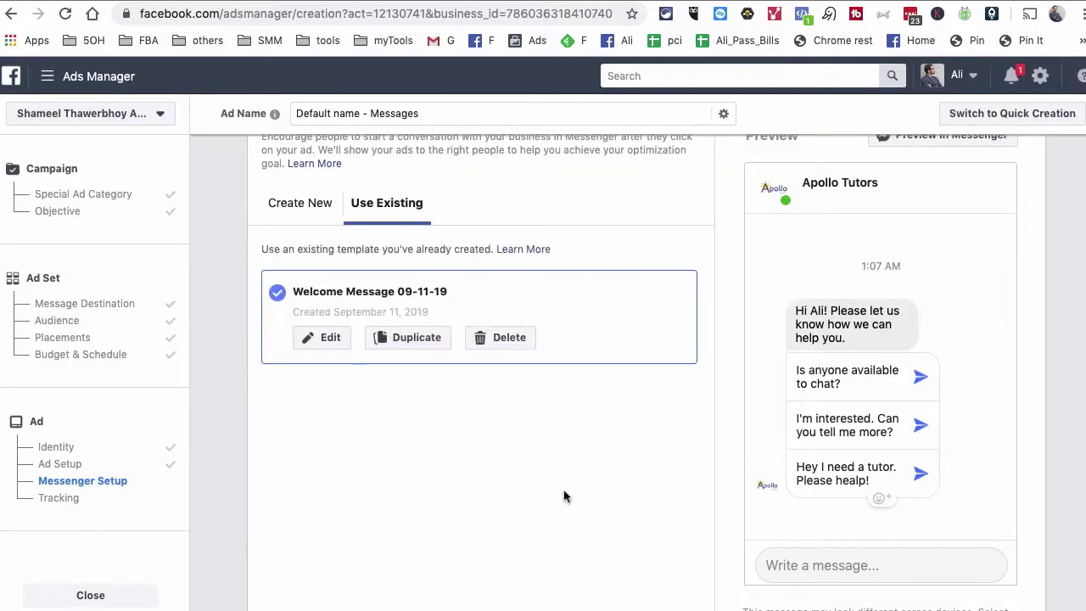
# Review the ad's conversion tracking settings, including the Facebook Pixel, offline events and URL parameters
pyautogui.scroll(-10, 611, 491)
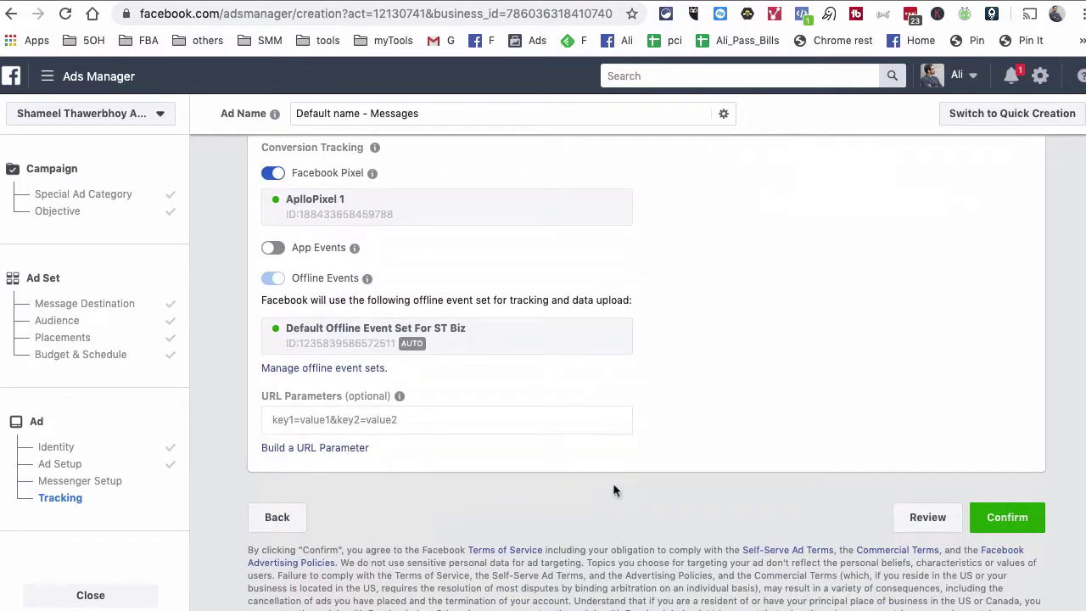
pyautogui.scroll(2, 613, 481)
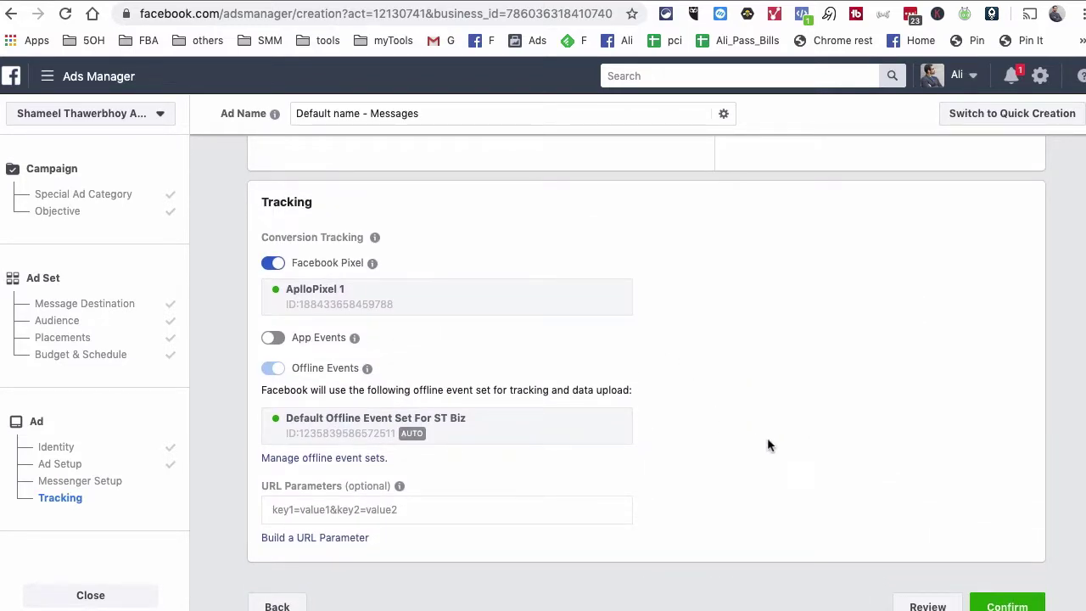
pyautogui.scroll(-3, 767, 437)
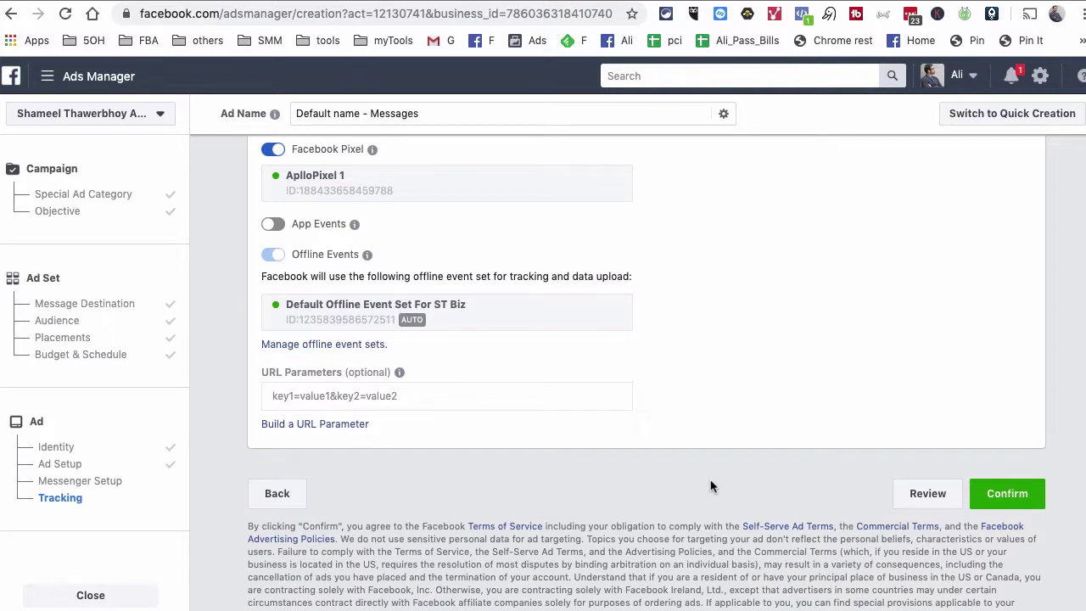